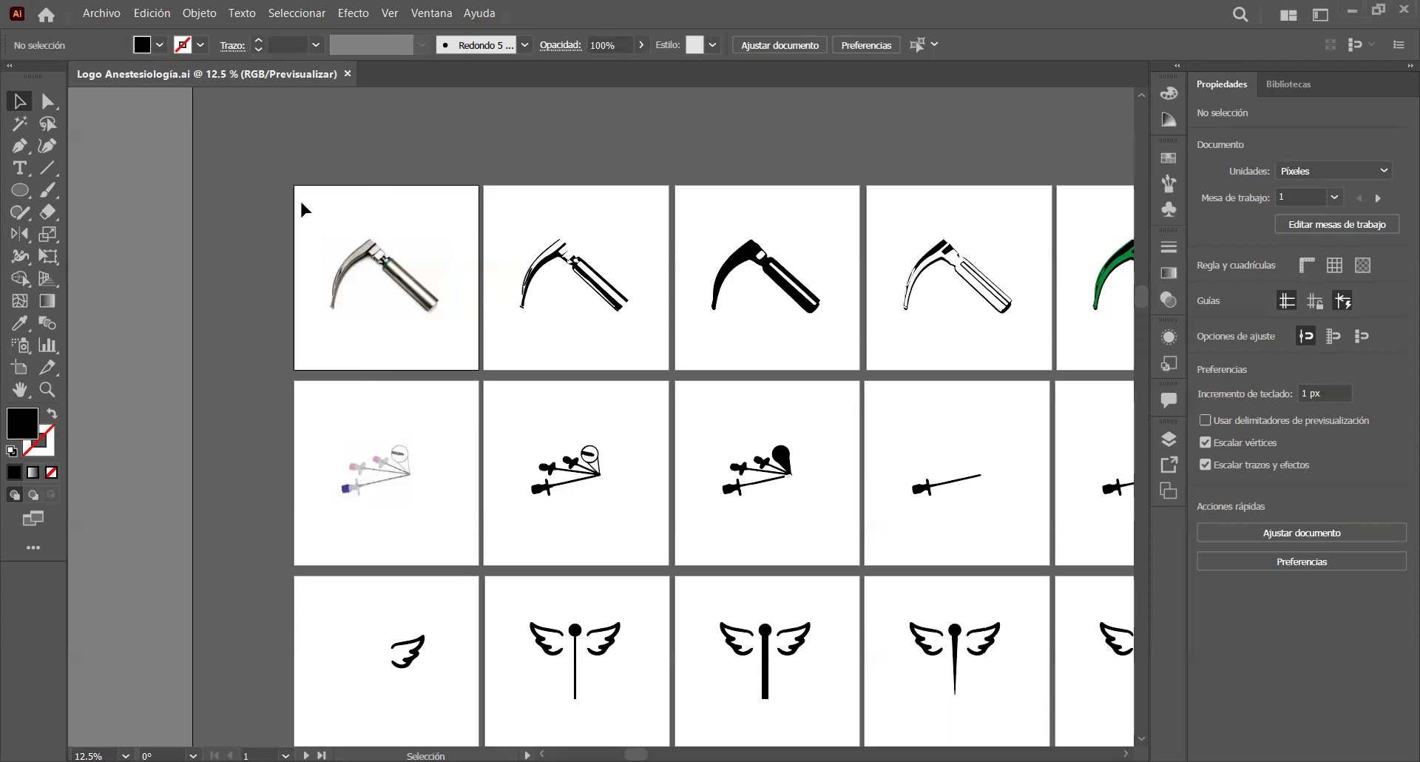
Step: Review the laryngoscope artboards in the first row, from the reference photo through the tracings to the final shaded green version
key(ctrl+0)
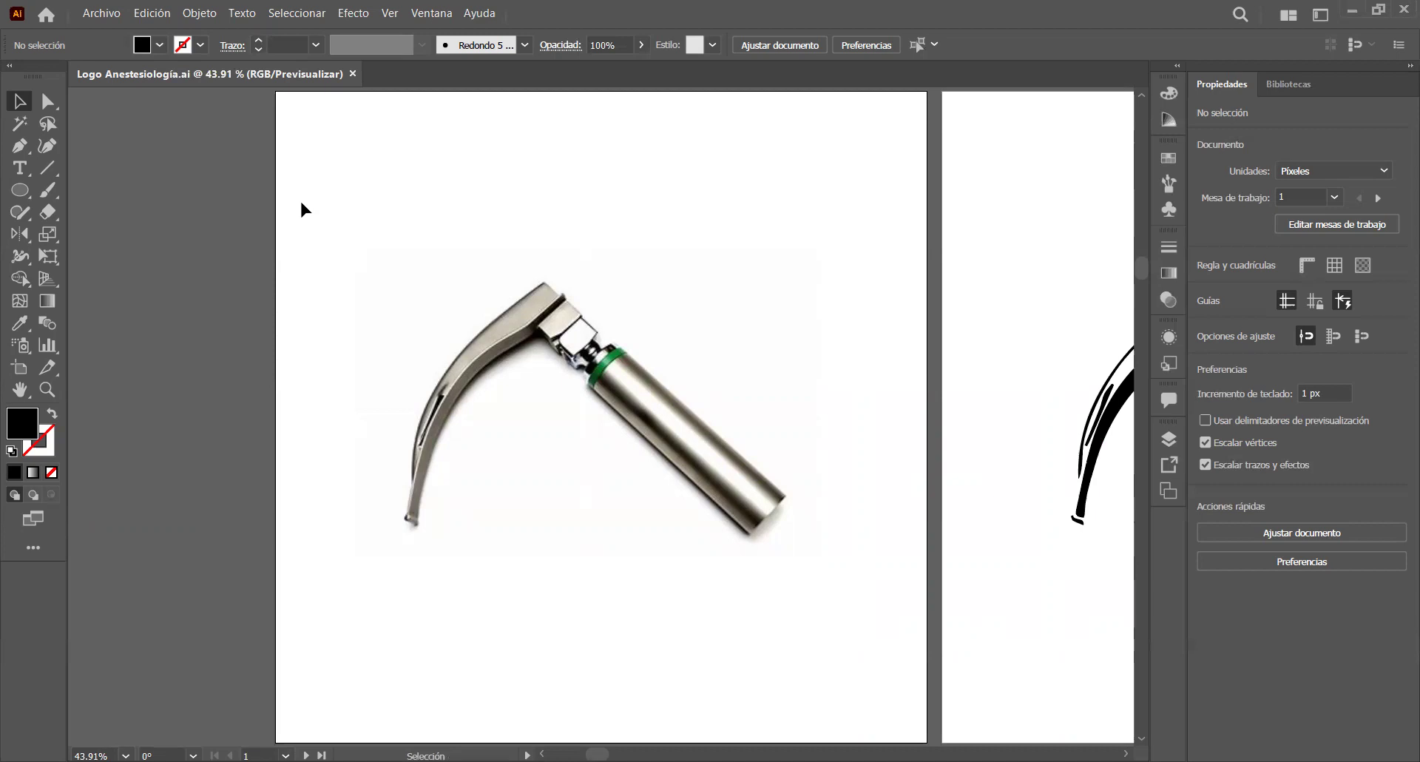
scroll(299, 198, right, 10)
scroll(742, 118, right, 12)
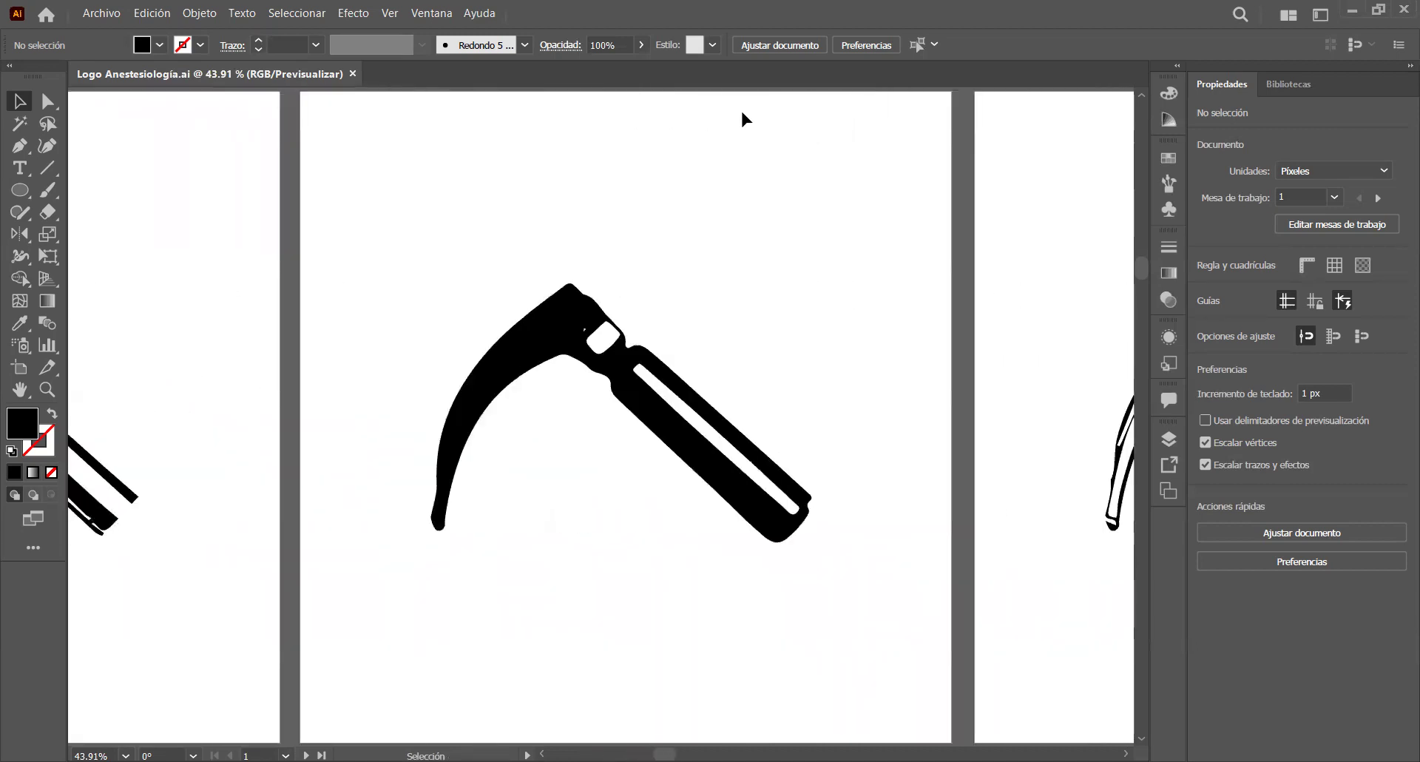
scroll(743, 119, right, 12)
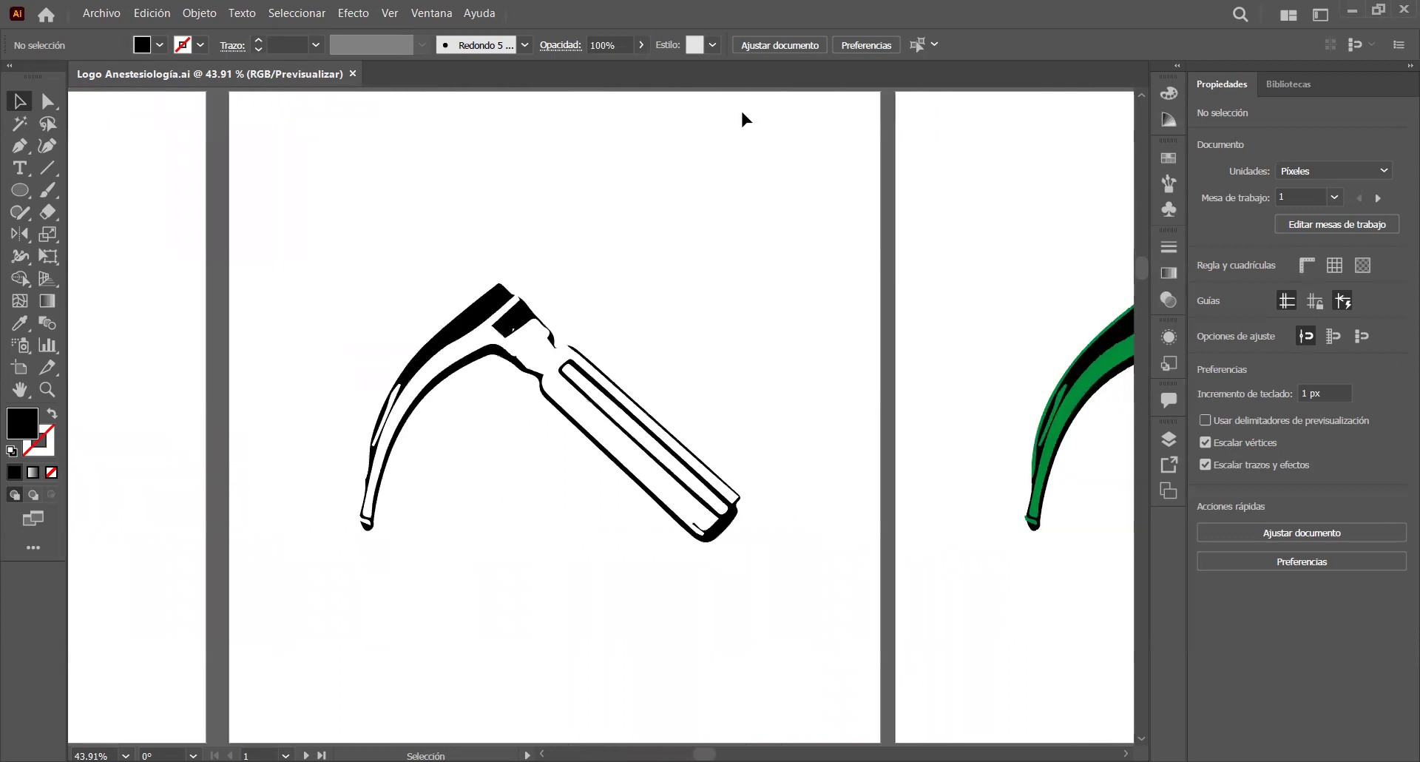
scroll(351, 155, right, 9)
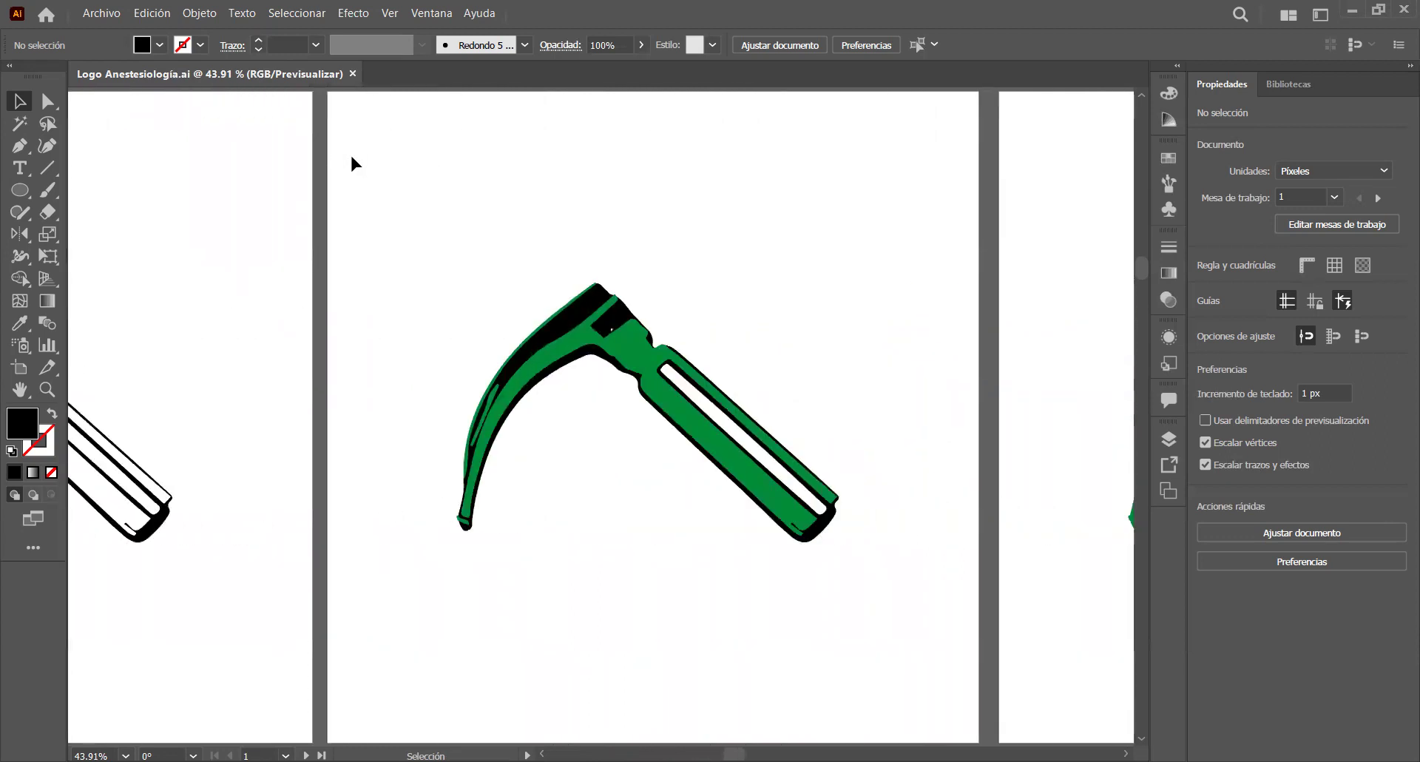
scroll(551, 178, right, 12)
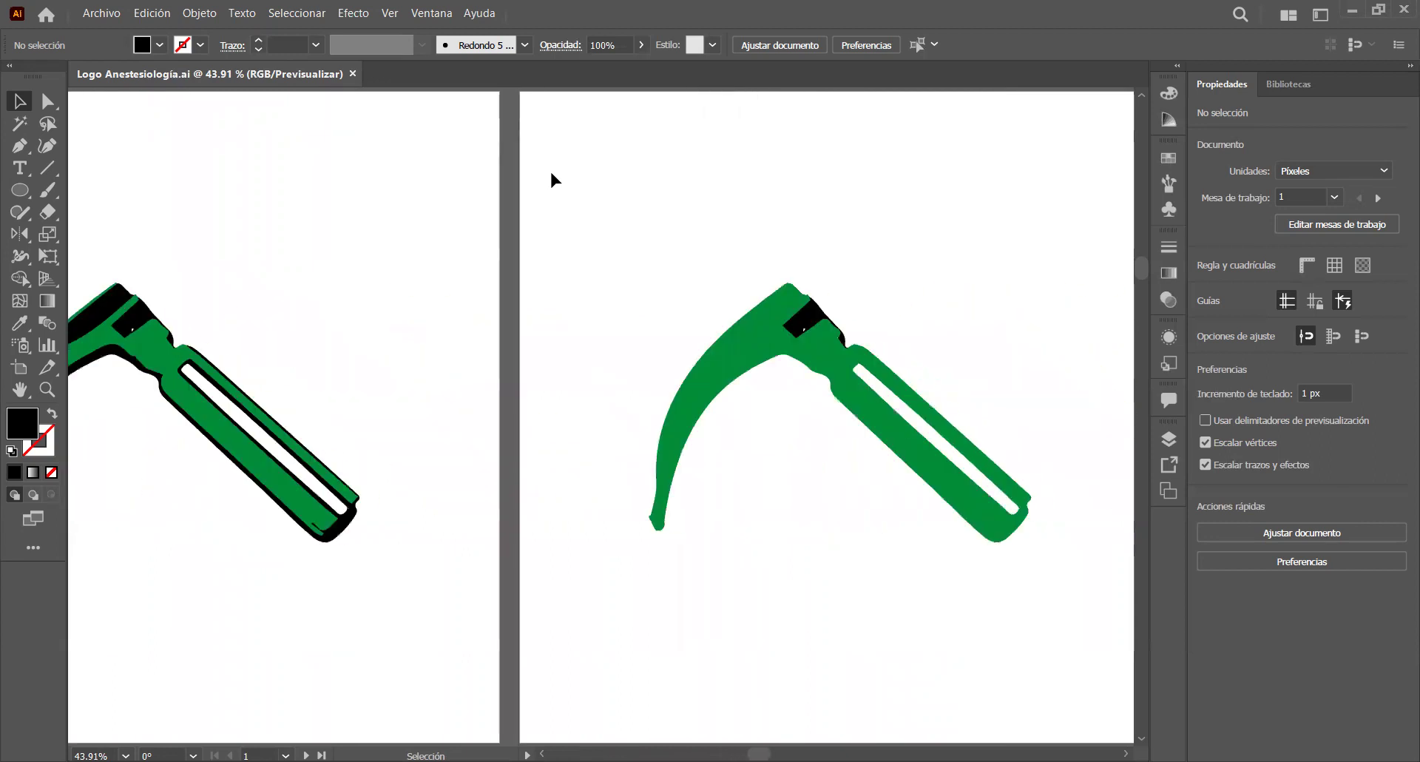
scroll(552, 177, right, 15)
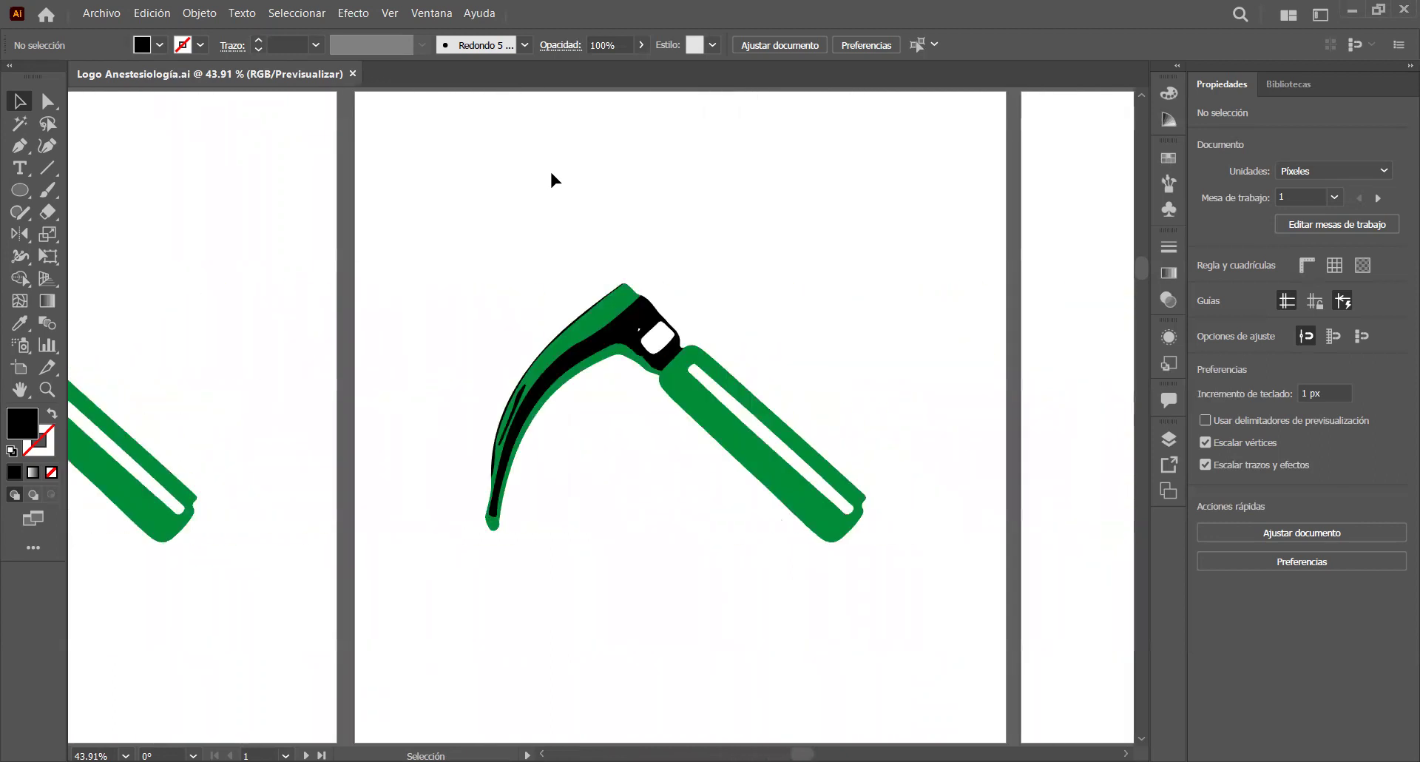
scroll(552, 177, right, 6)
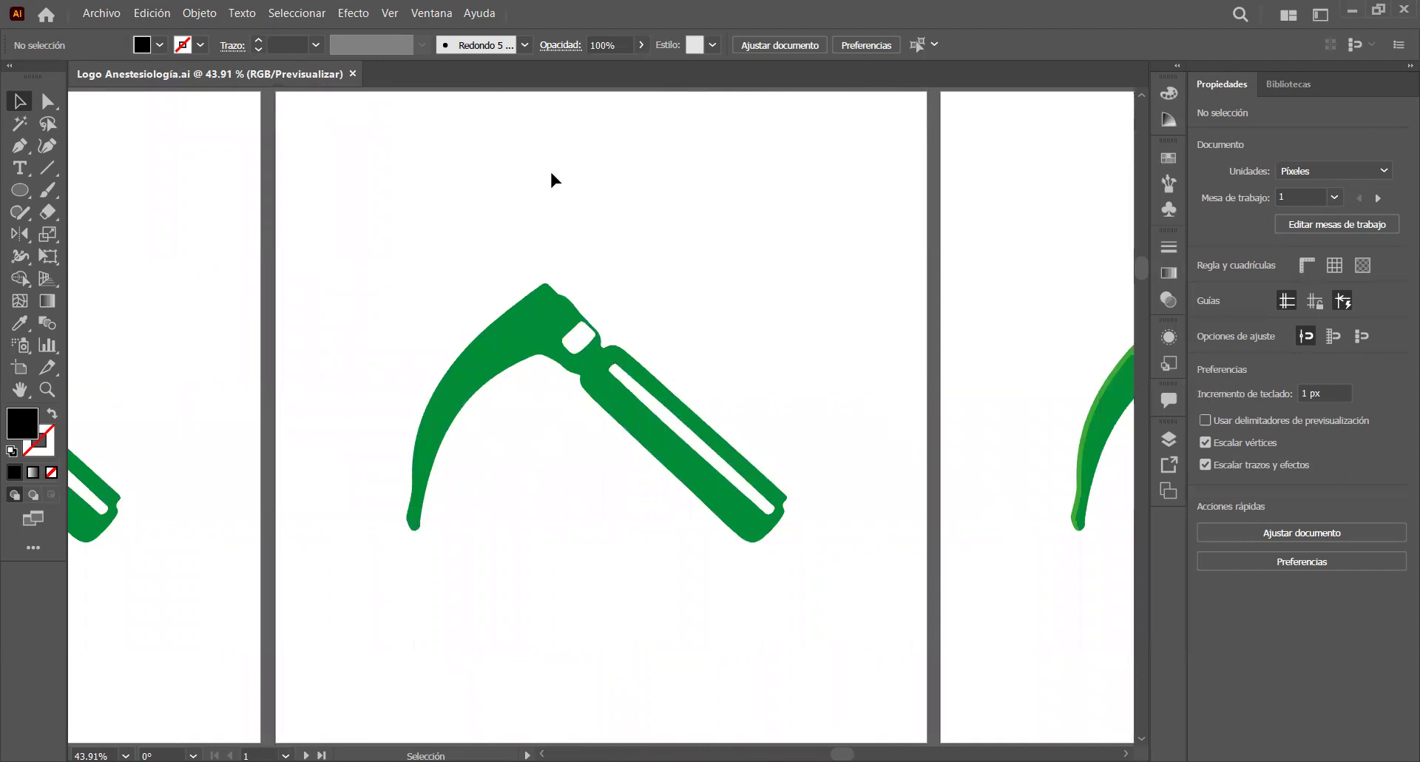
scroll(551, 177, right, 2)
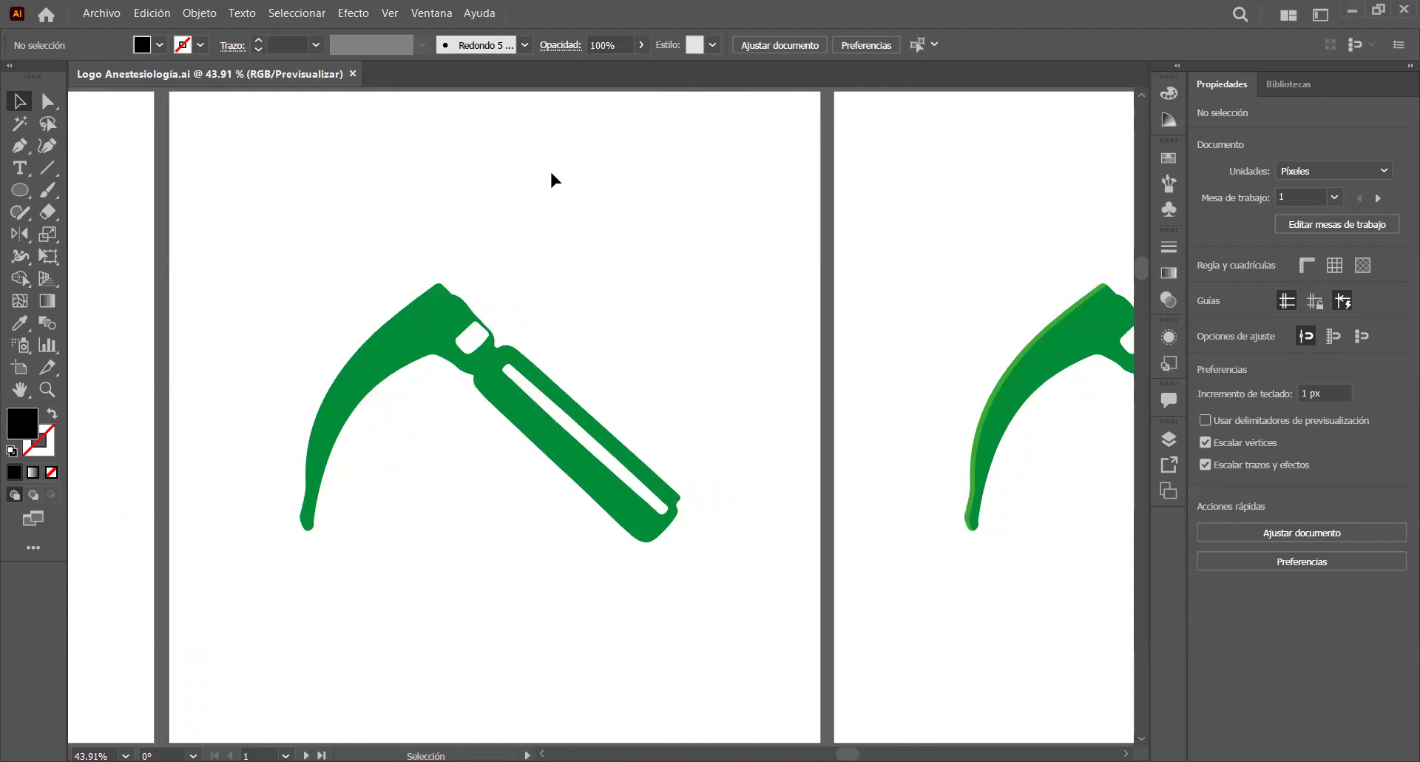
scroll(552, 178, right, 2)
scroll(552, 177, right, 6)
scroll(552, 177, right, 2)
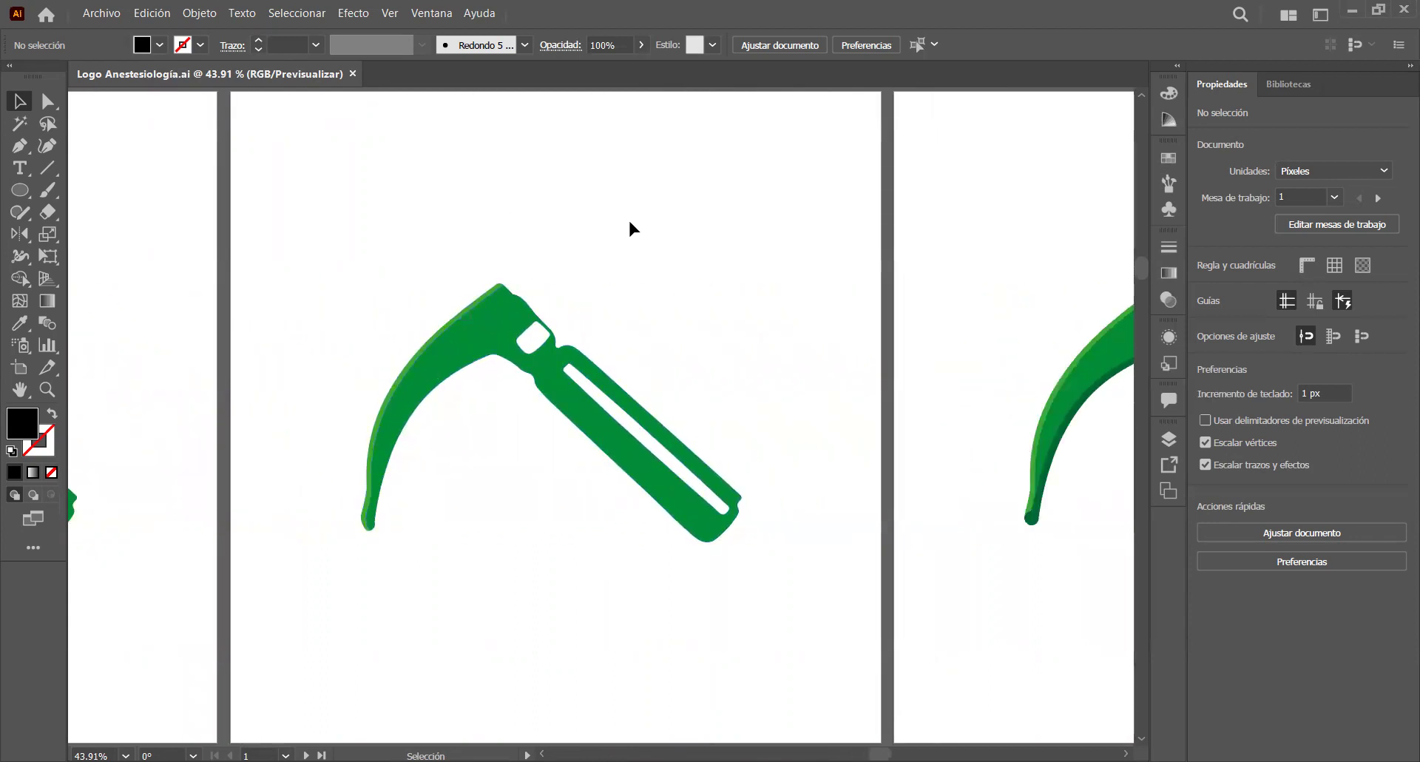
scroll(629, 222, right, 7)
scroll(744, 542, right, 4)
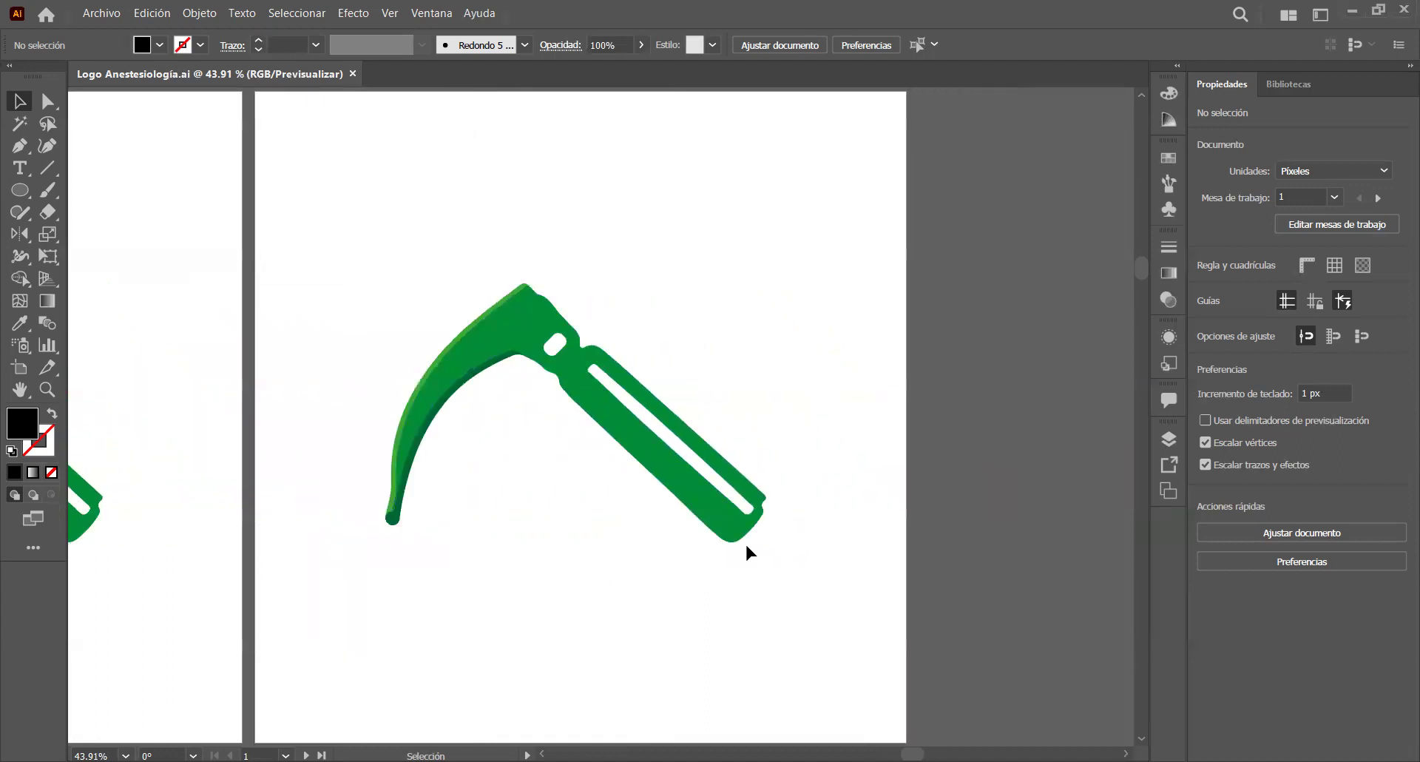
Step: Compare the last two green laryngoscope versions, checking the blade shading, its tip and the small white cutout
scroll(744, 541, left, 7)
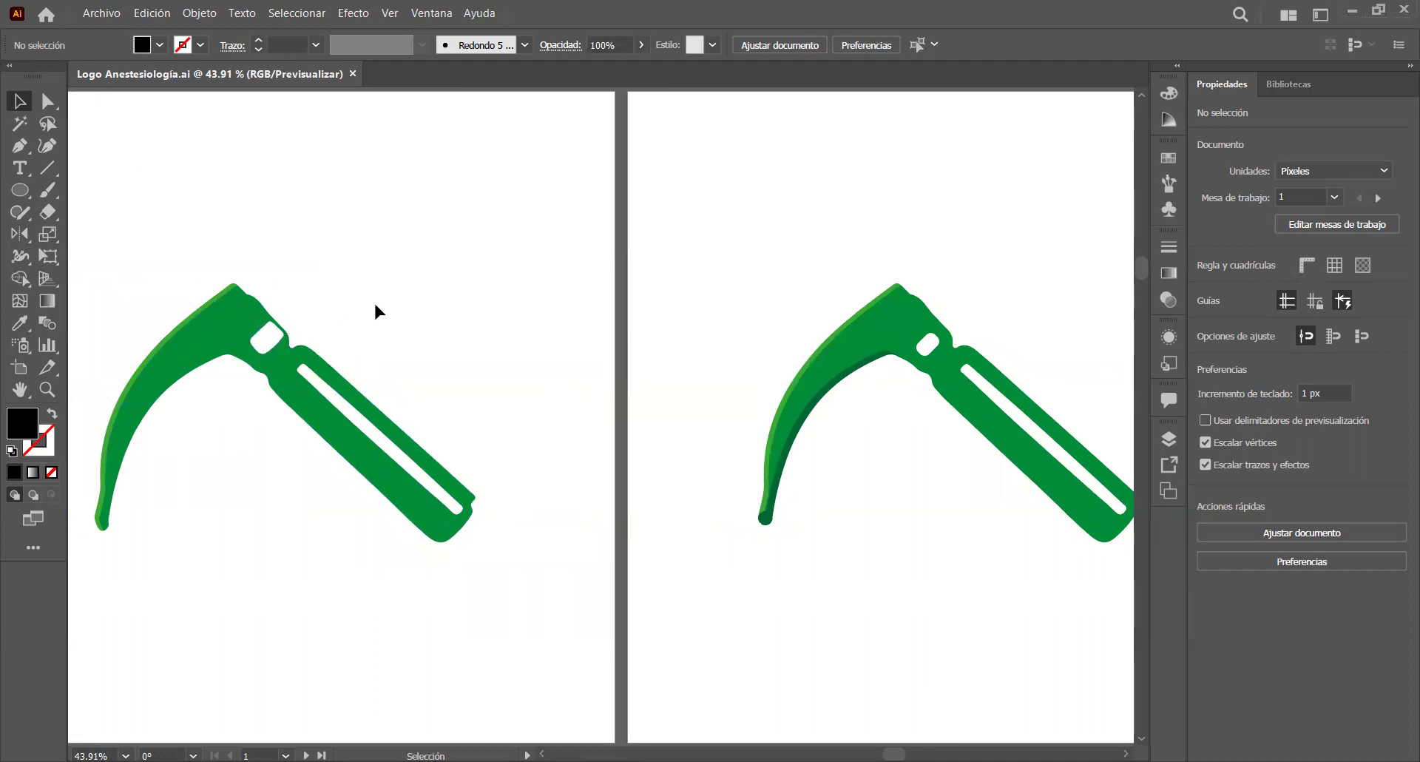
scroll(792, 259, right, 3)
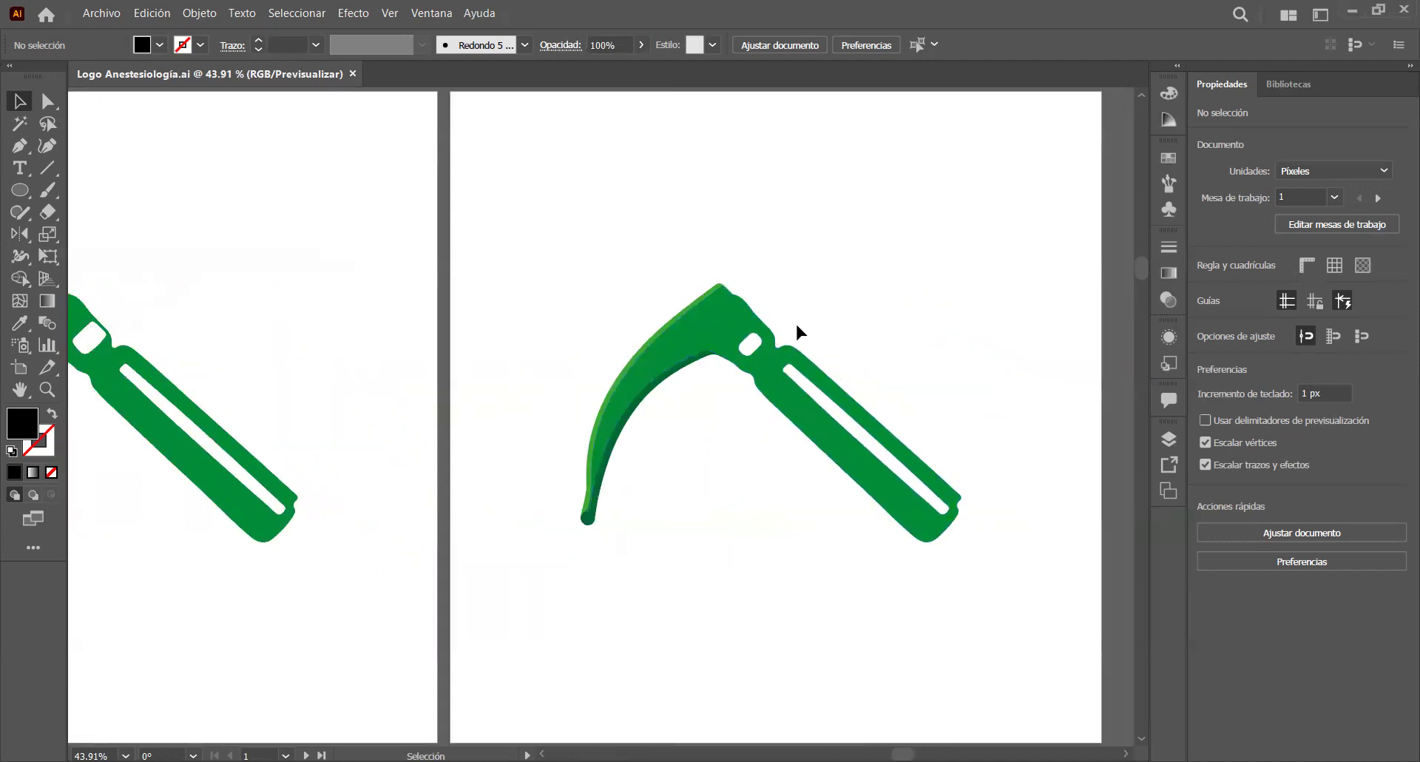
scroll(796, 325, right, 3)
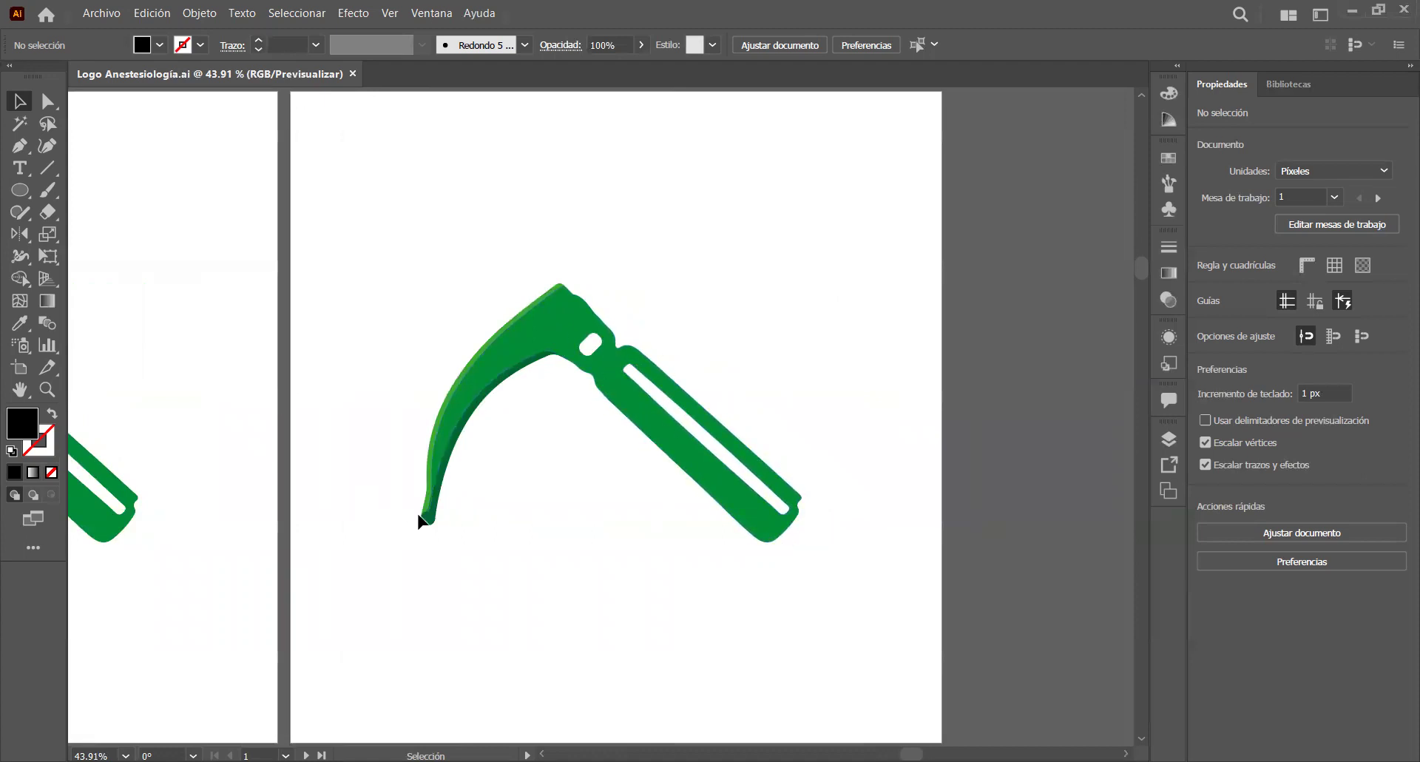
scroll(427, 562, right, 2)
scroll(428, 562, left, 1)
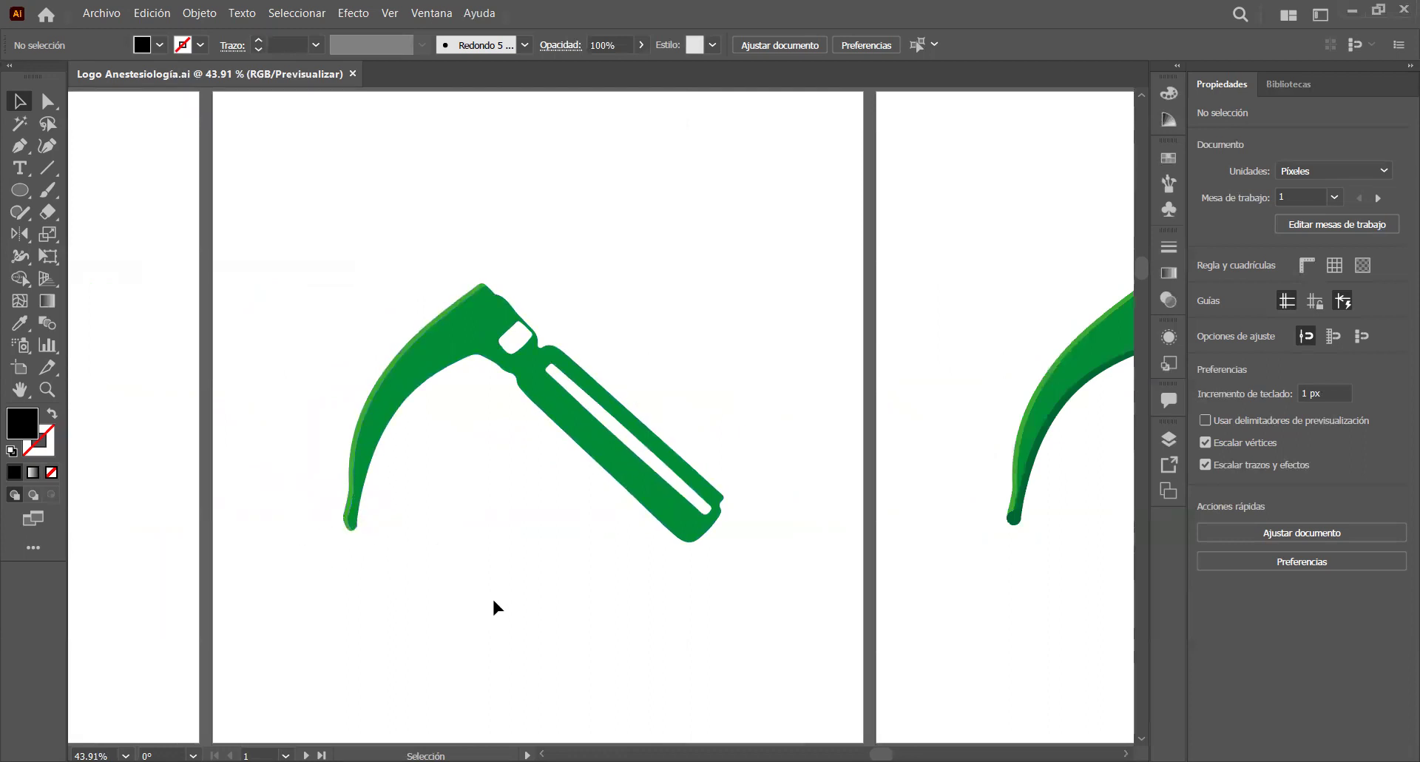
scroll(493, 601, right, 5)
scroll(494, 601, left, 5)
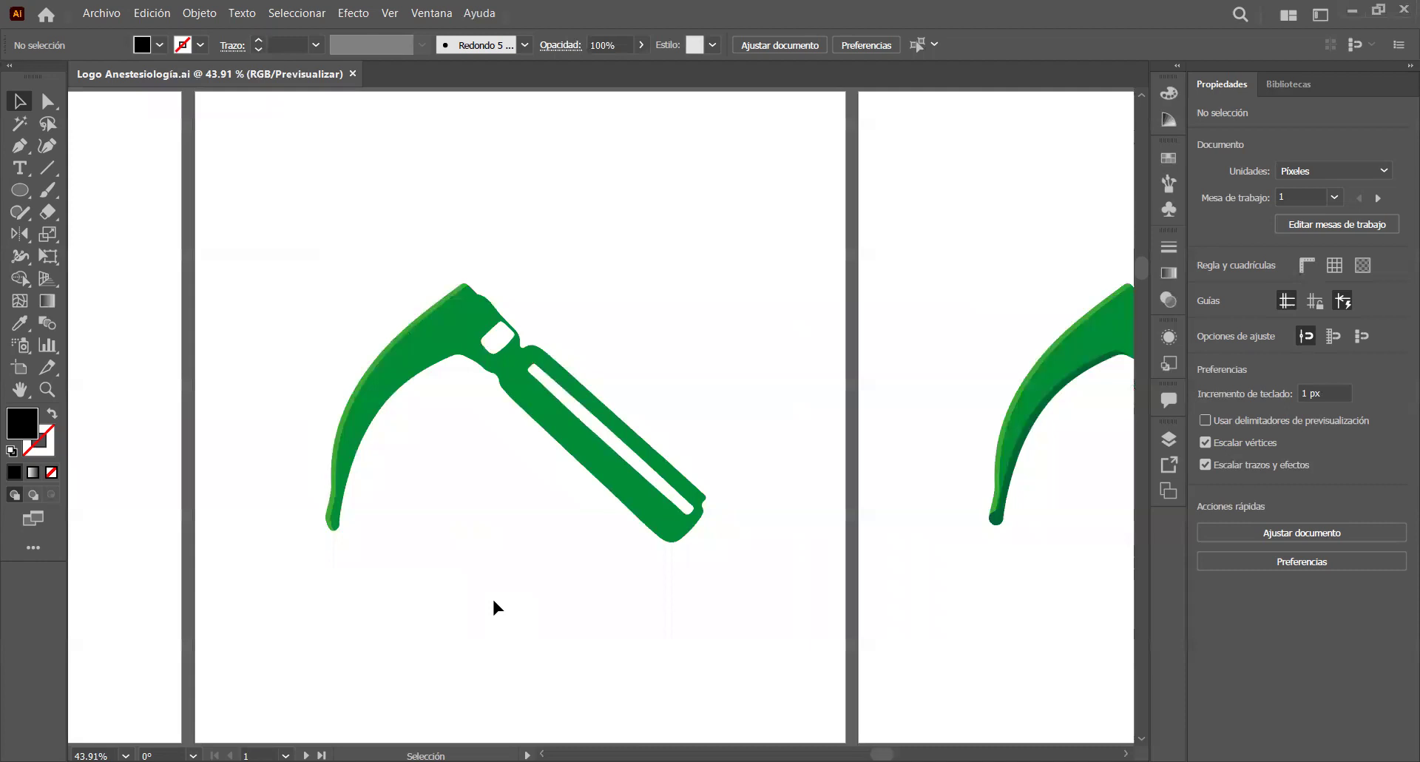
scroll(493, 602, right, 6)
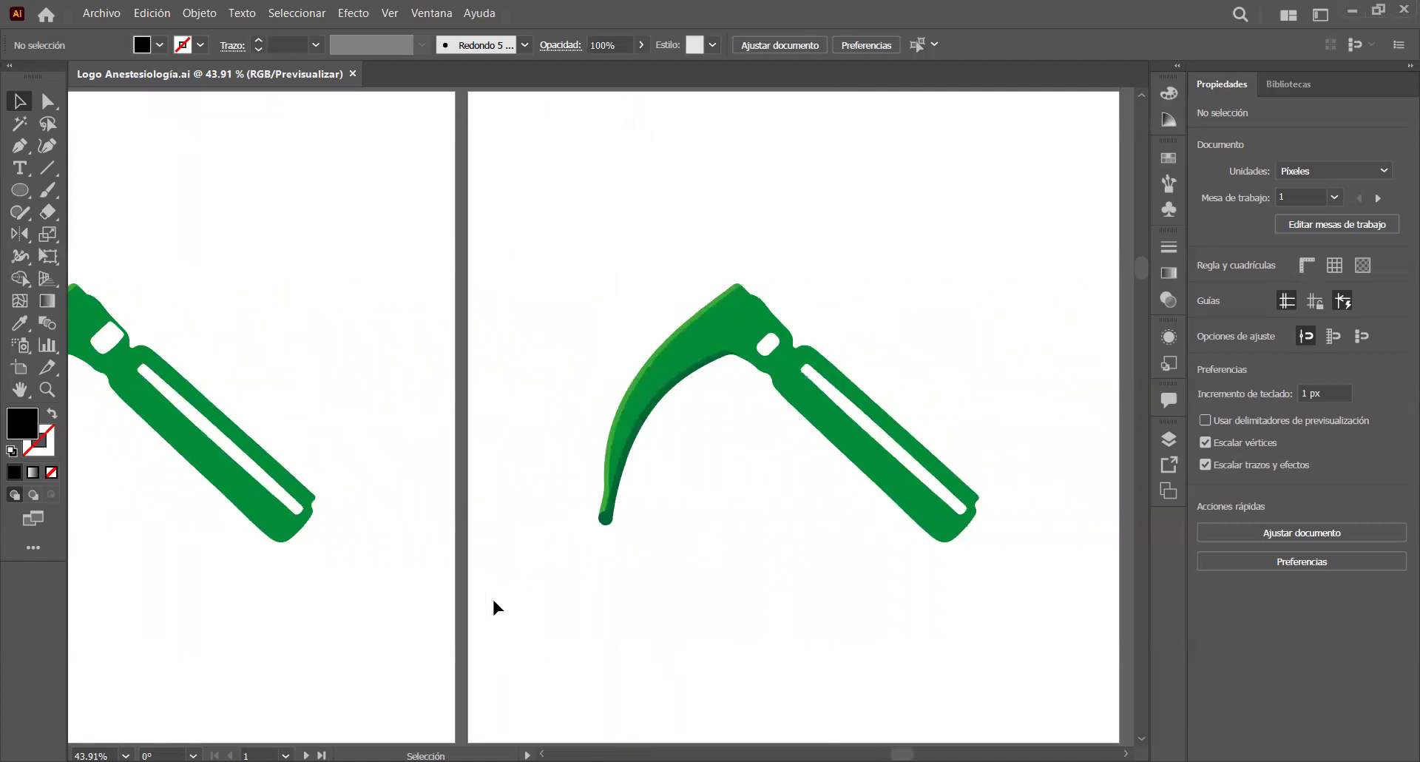
scroll(494, 607, right, 1)
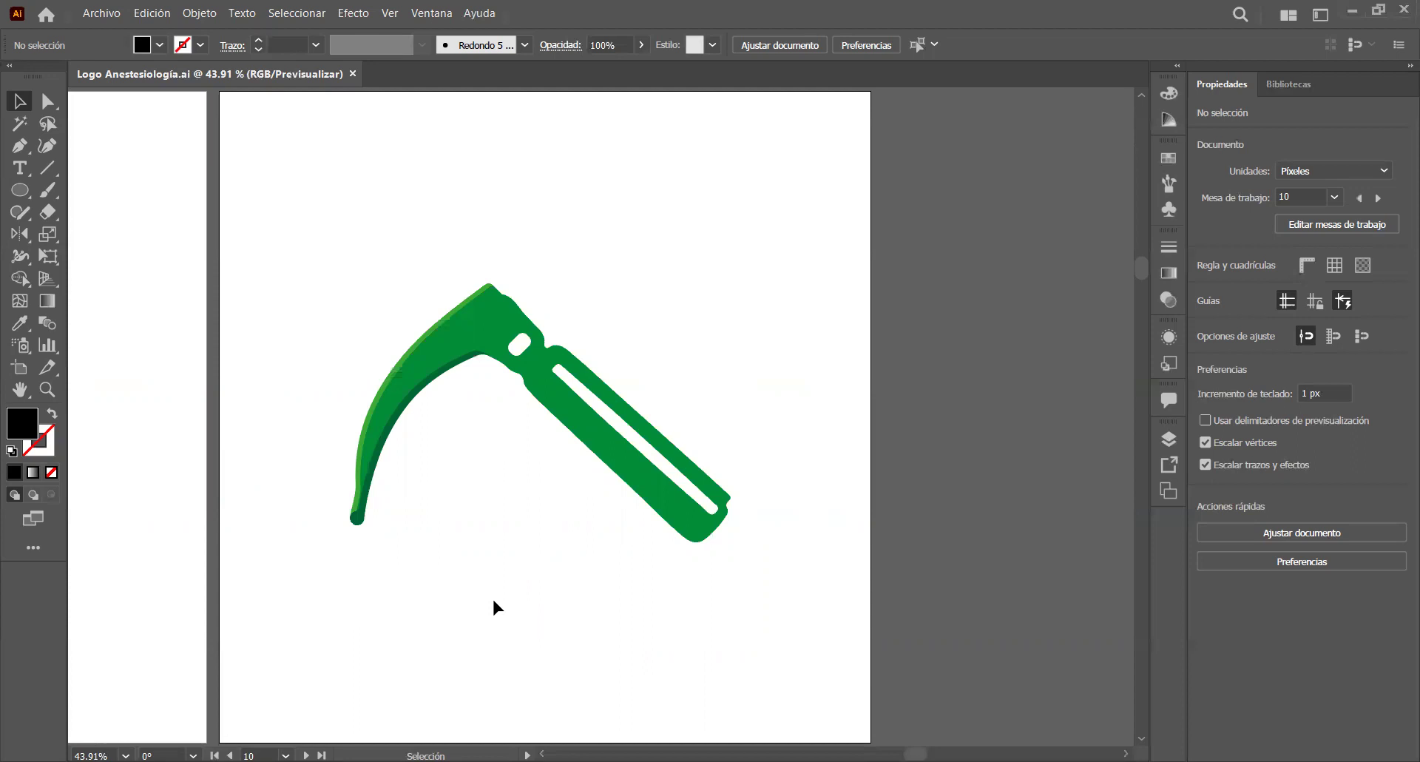
Step: Bring the needle reference photo on artboard 11, at the start of the second row, into full view
scroll(495, 606, down, 5)
scroll(494, 606, left, 5)
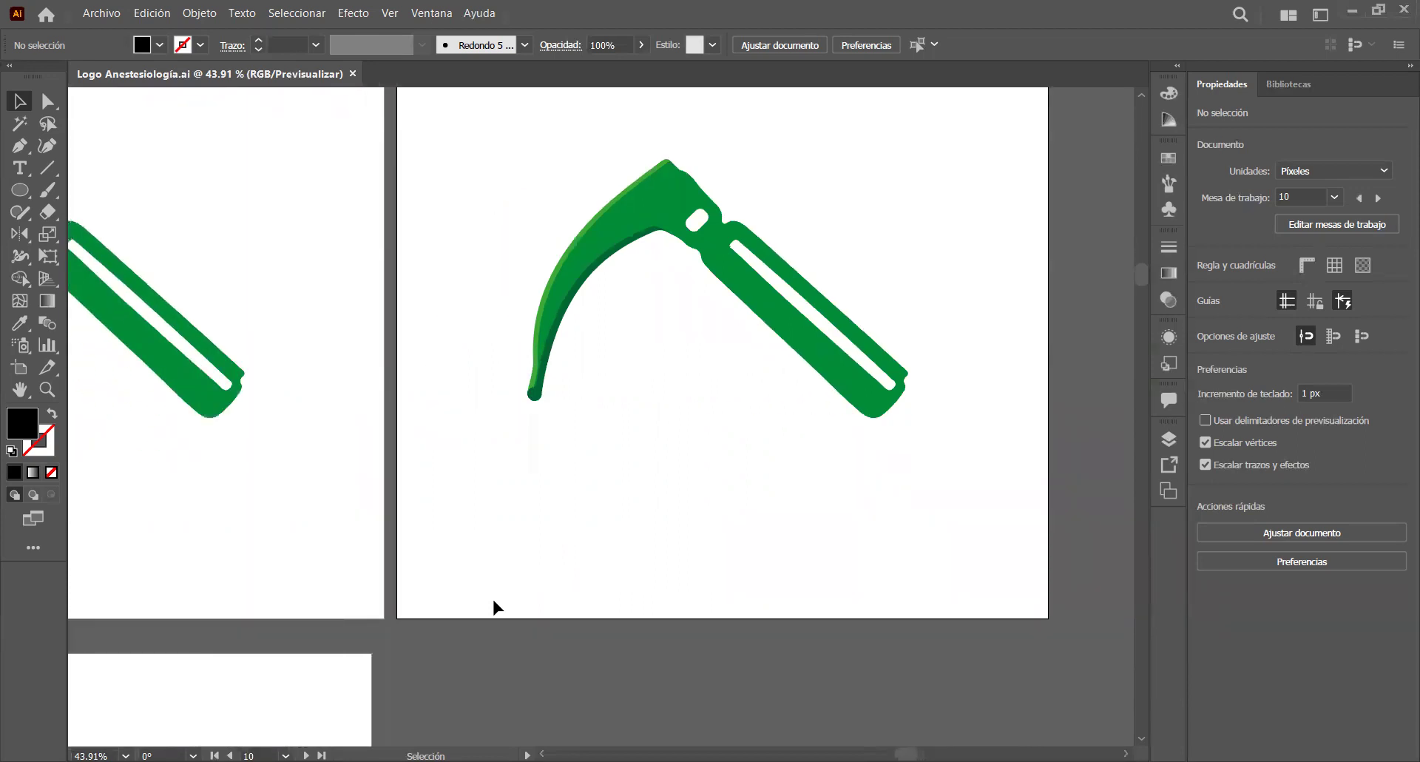
key(ctrl+minus)
key(ctrl+minus)
key(ctrl+minus)
key(ctrl+minus)
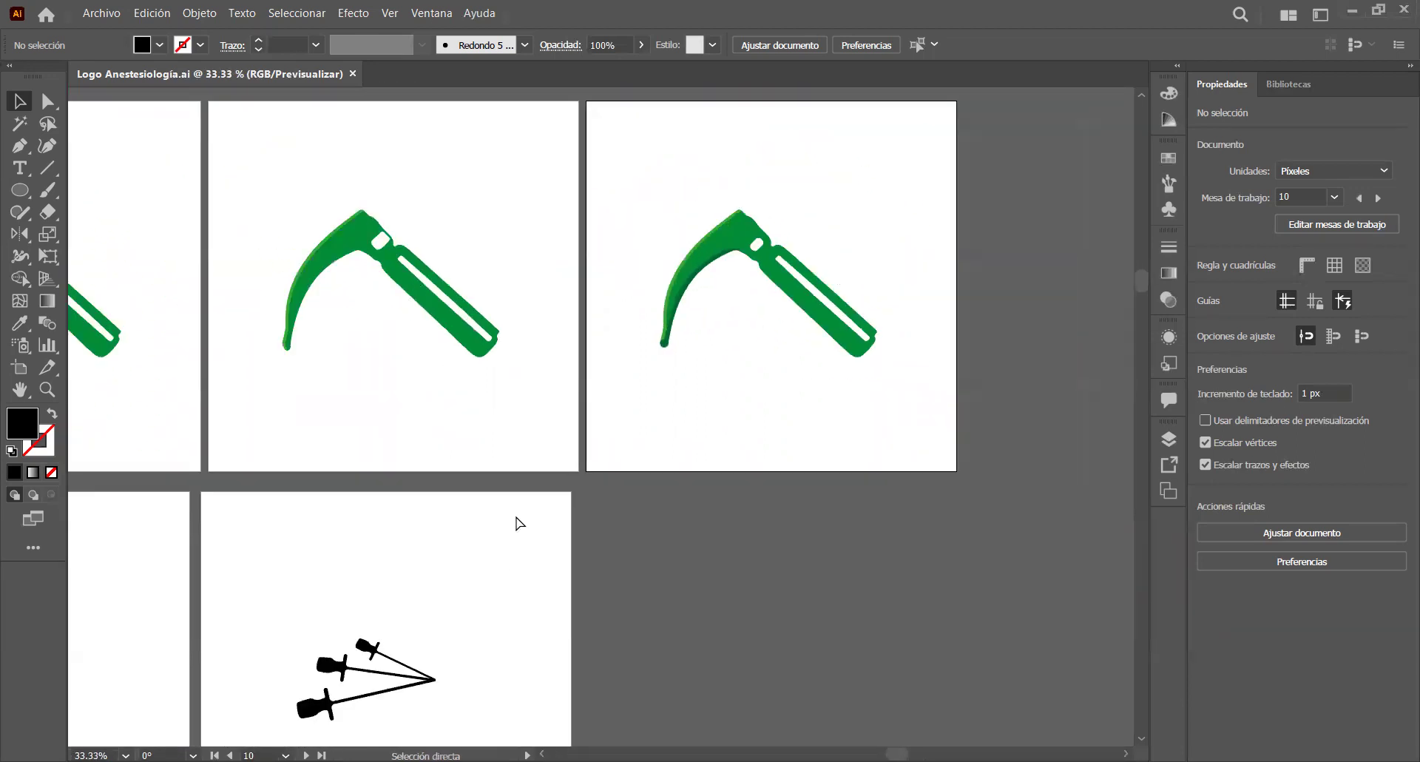
scroll(162, 482, left, 10)
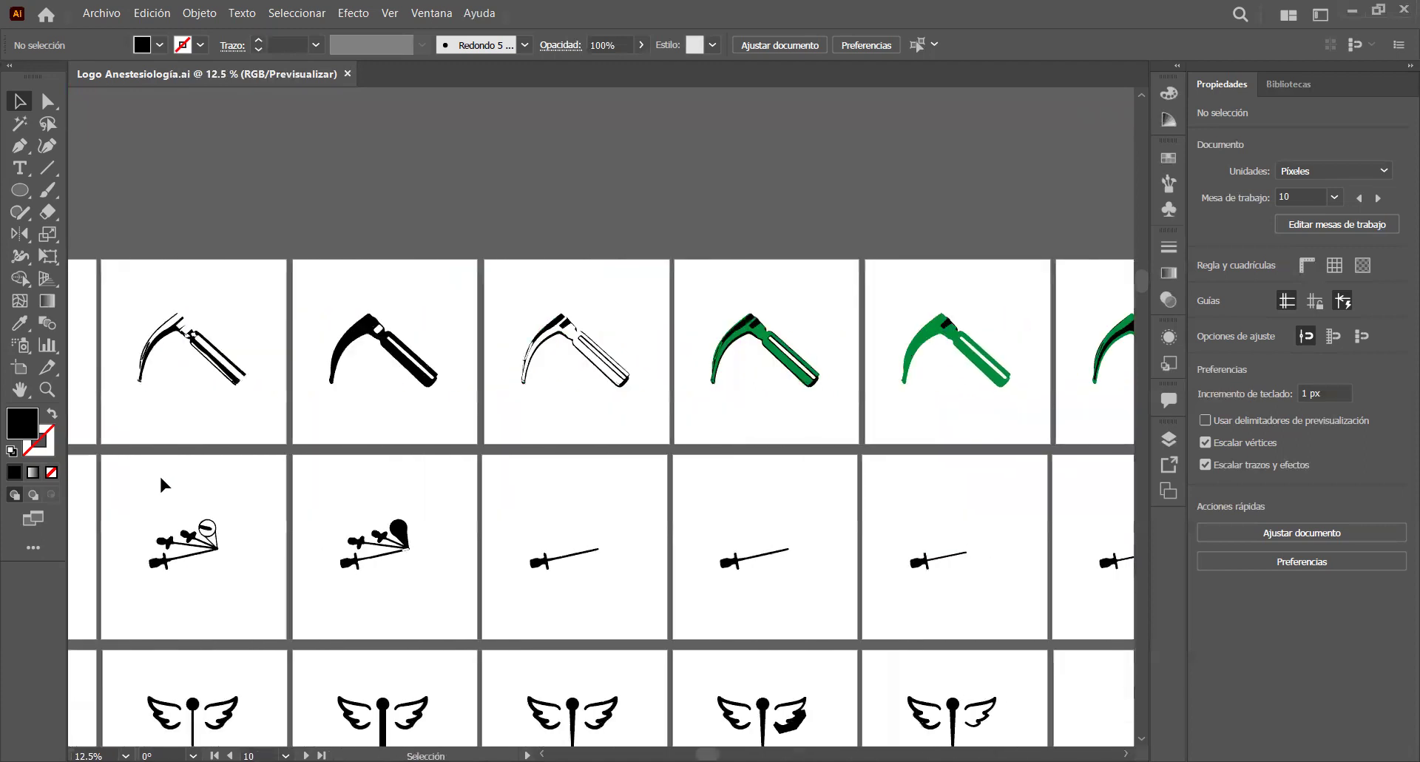
scroll(423, 501, left, 8)
click(324, 468)
key(ctrl+0)
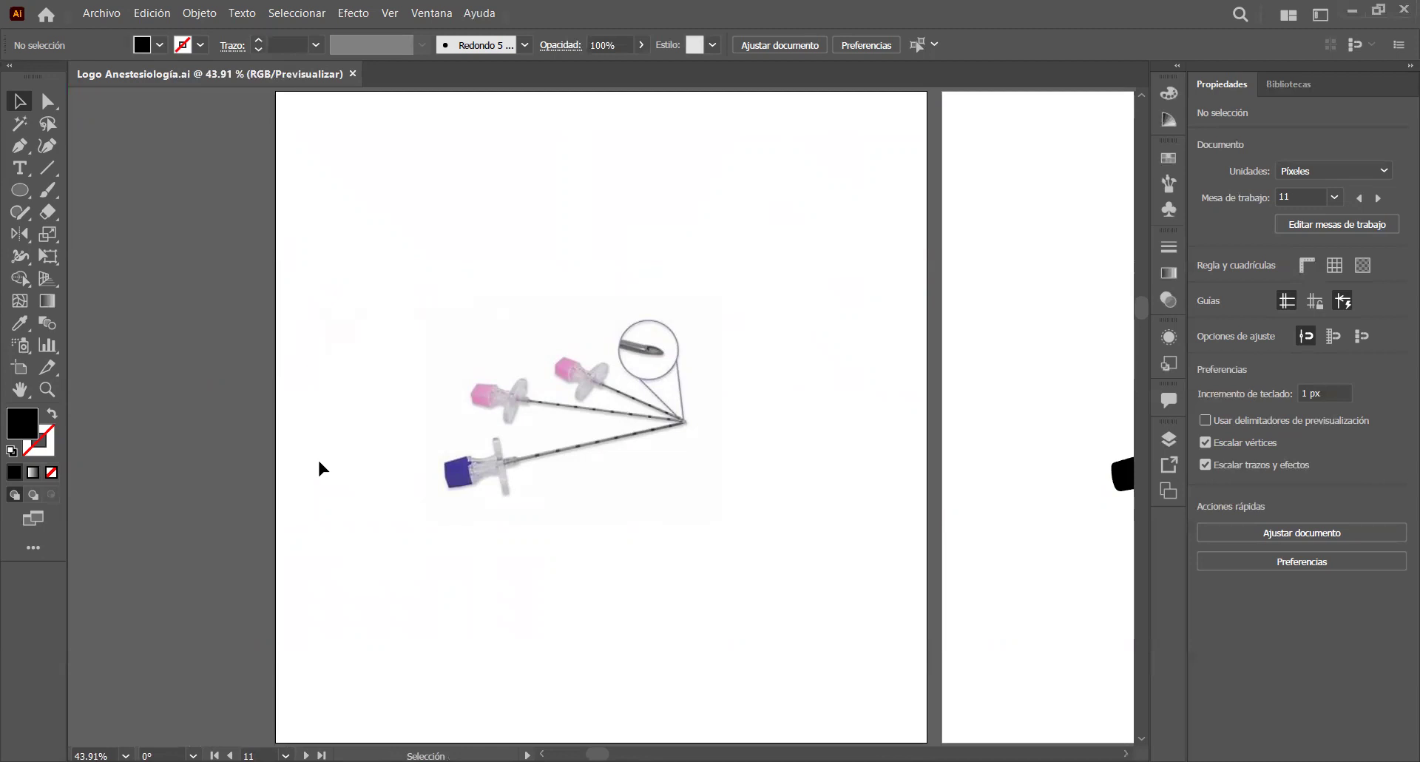
Step: Compare the needle reference photo with the black tracings of the full needle group on the following two artboards
scroll(801, 247, right, 10)
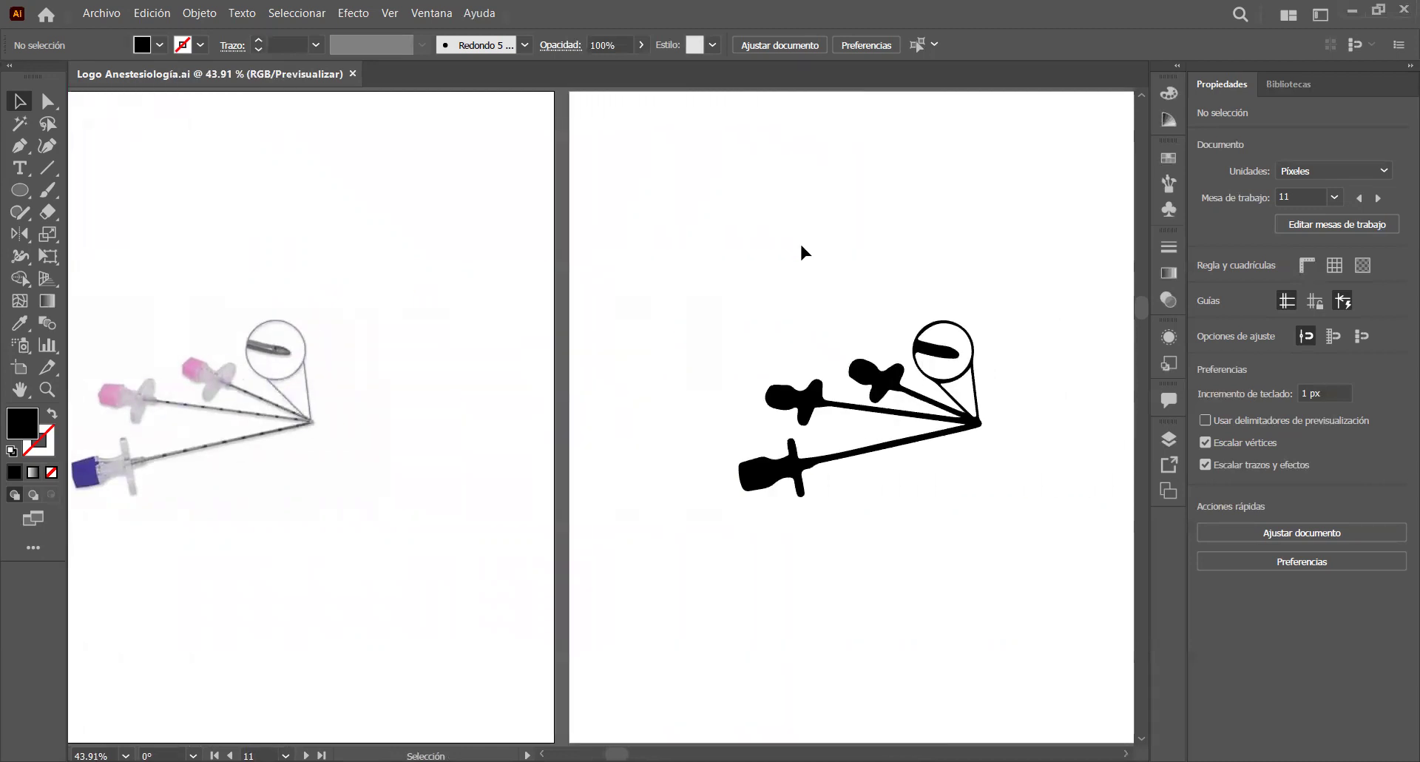
scroll(801, 251, right, 2)
scroll(801, 244, right, 10)
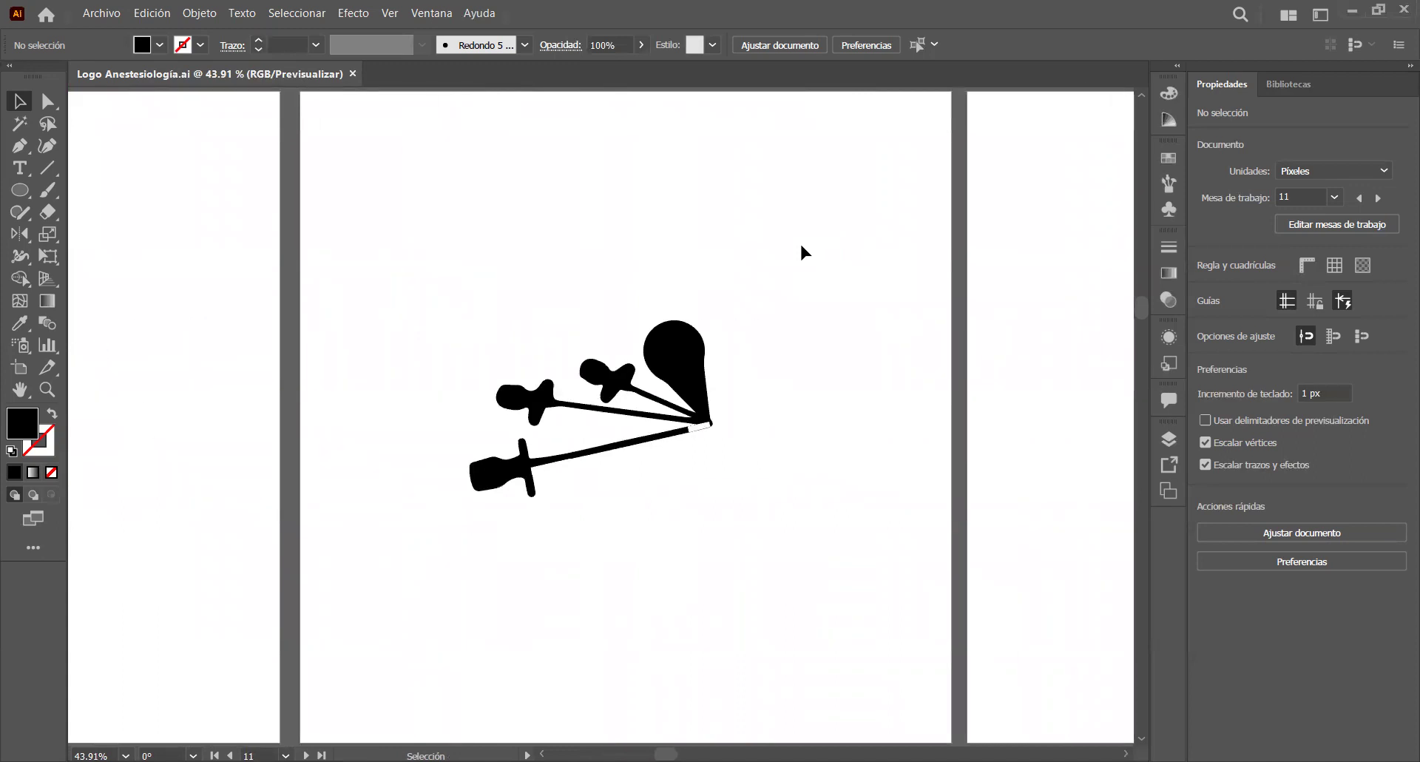
scroll(800, 251, right, 2)
scroll(509, 247, right, 5)
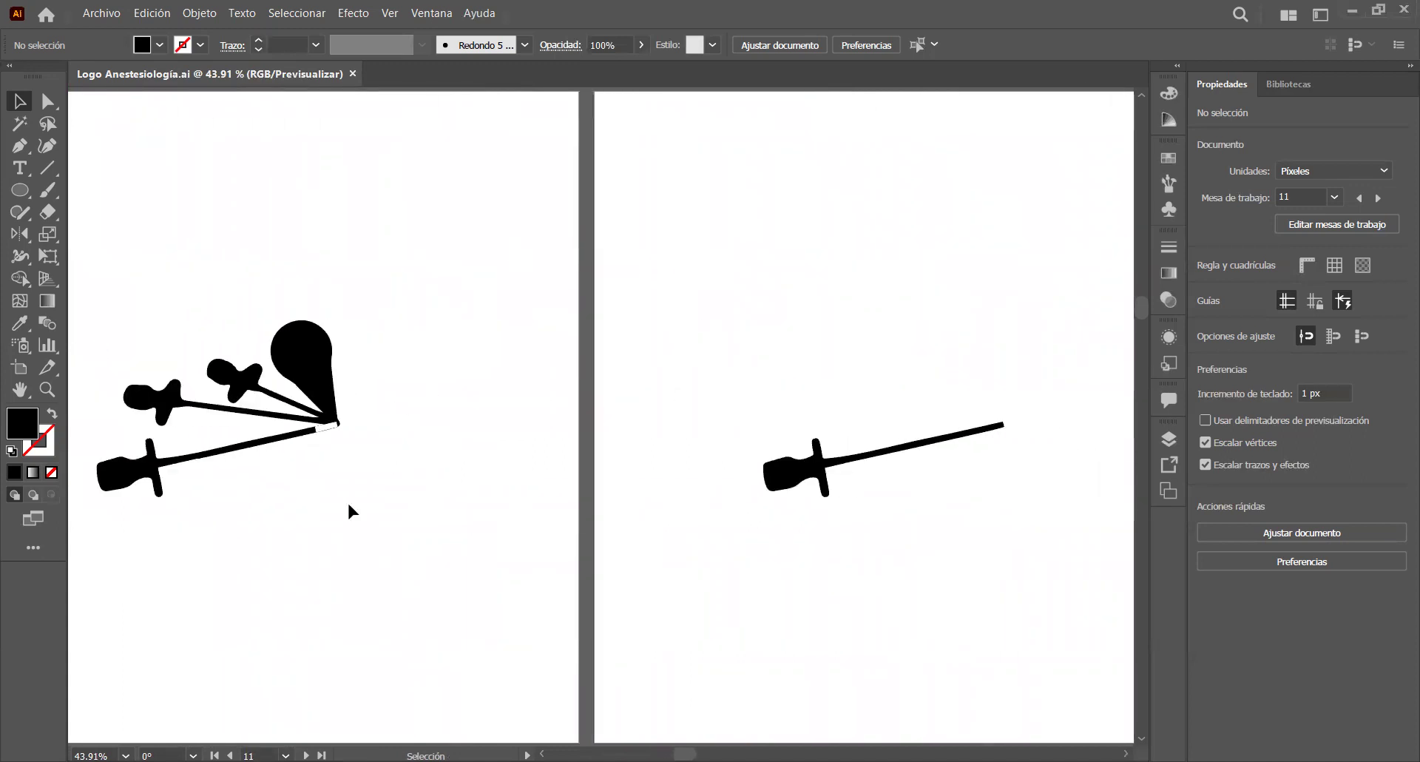
scroll(622, 490, left, 13)
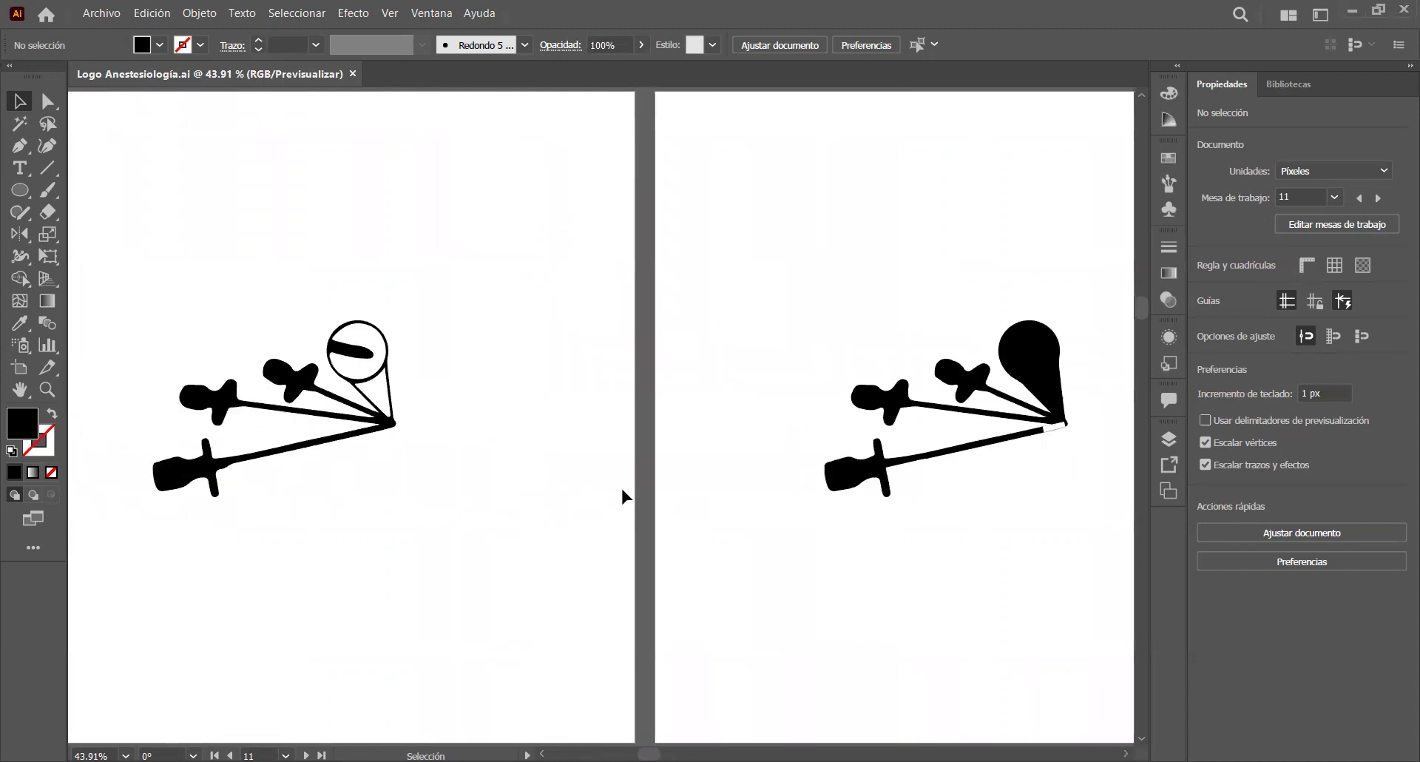
scroll(317, 512, left, 3)
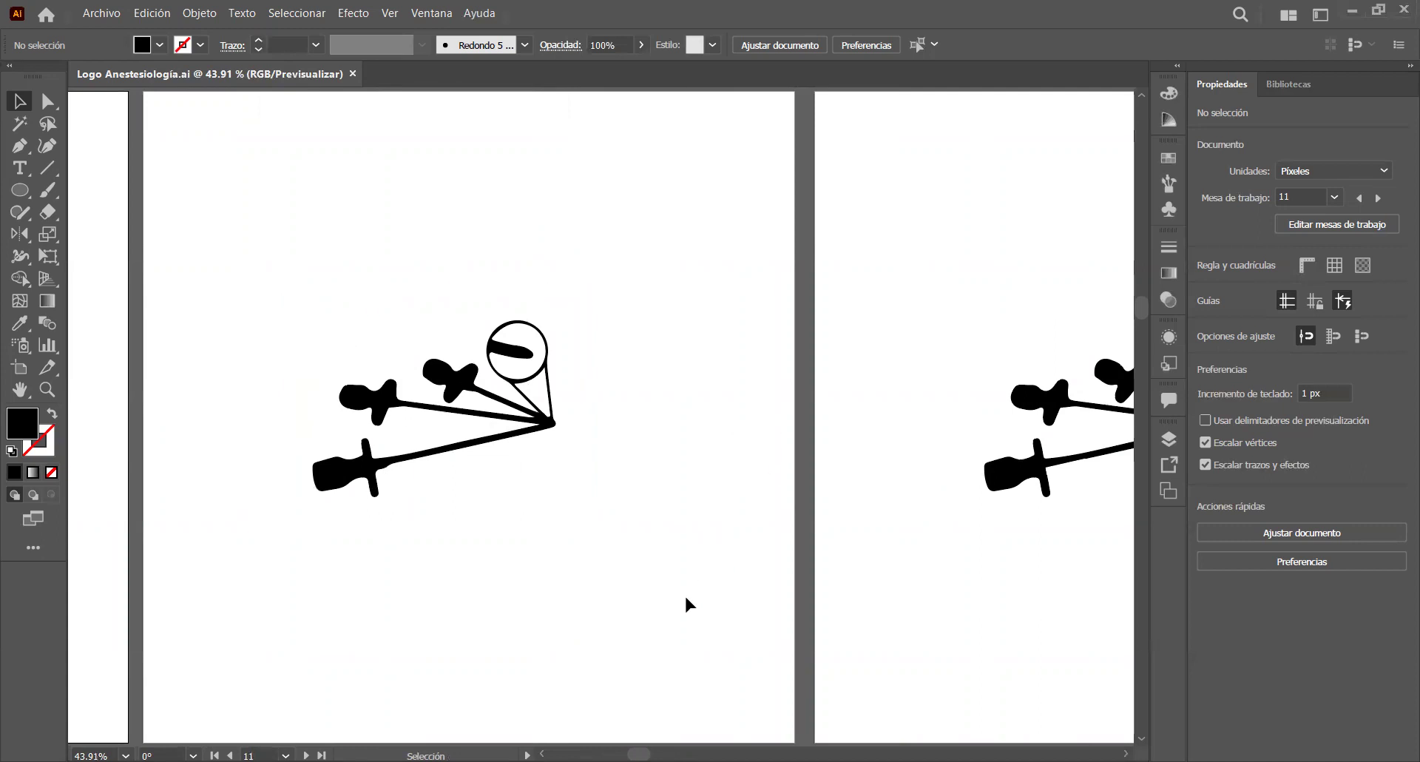
scroll(686, 600, right, 10)
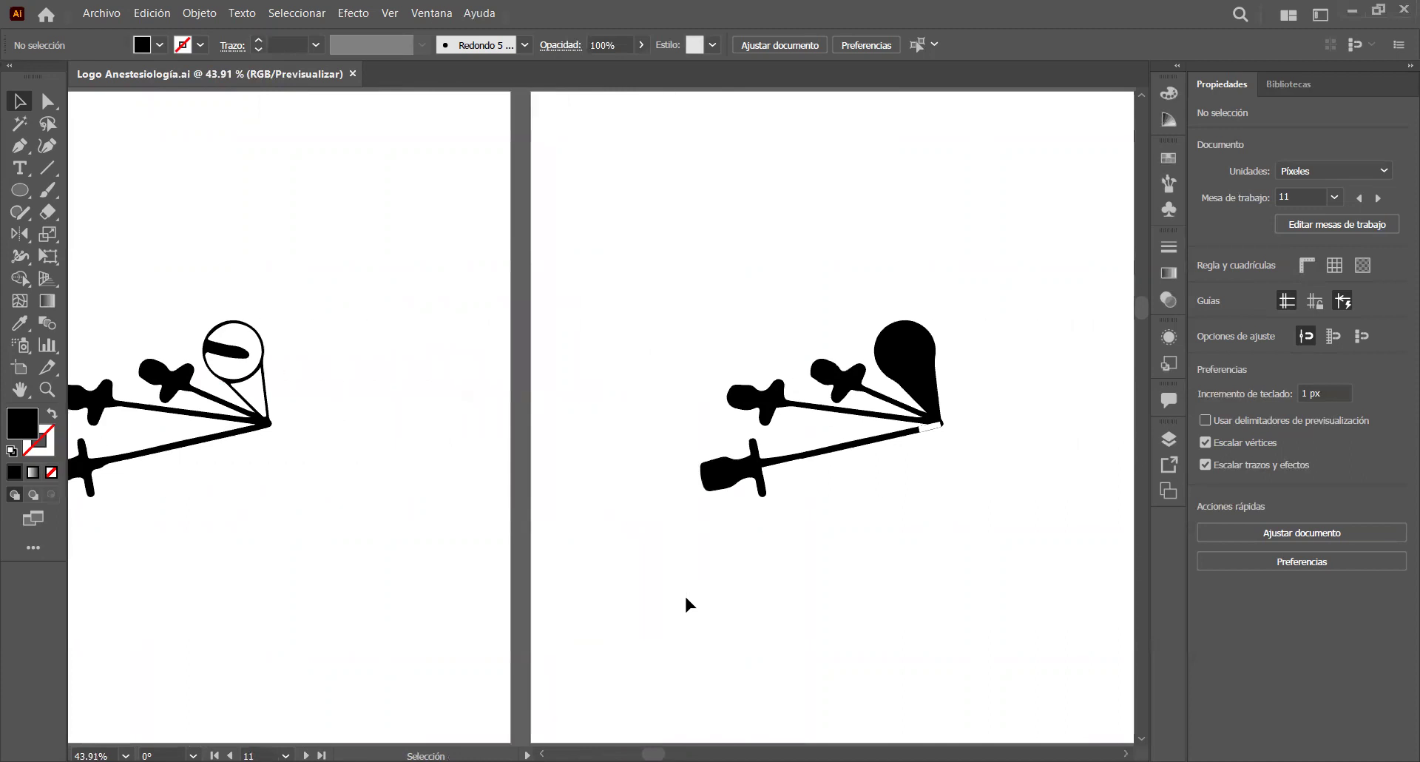
scroll(684, 604, right, 3)
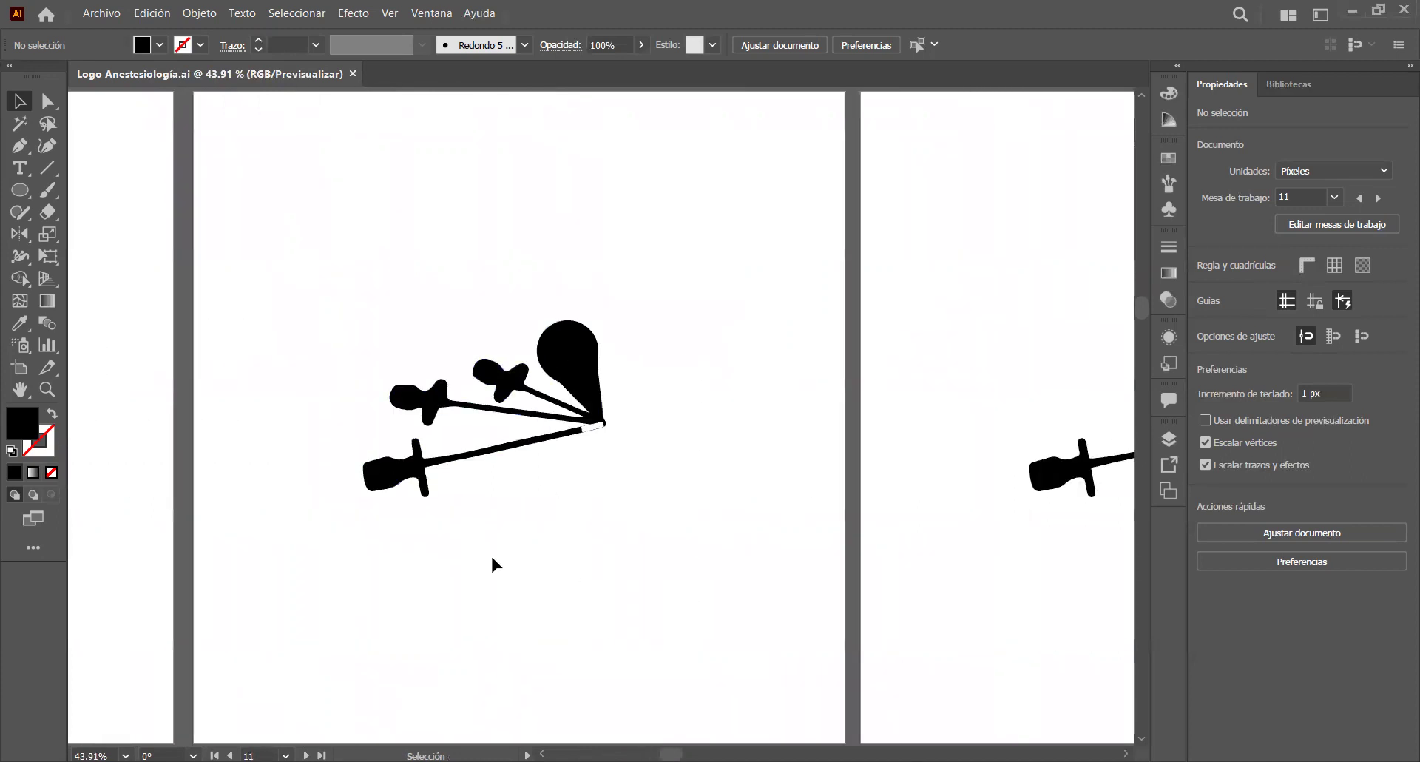
scroll(491, 553, right, 3)
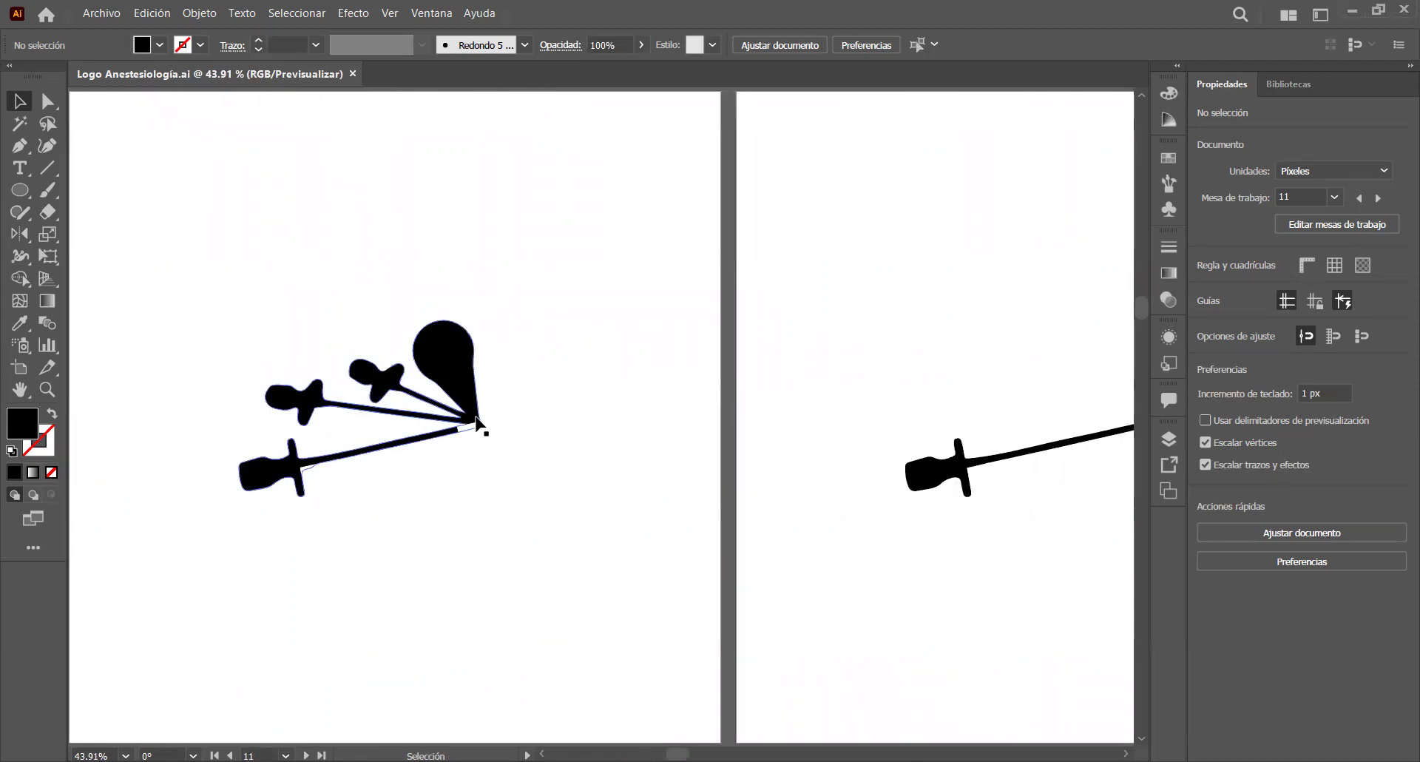
Step: Examine the isolated single-needle versions, ending with a close view of the straightened needle on artboard 16
scroll(506, 512, right, 3)
scroll(507, 521, right, 20)
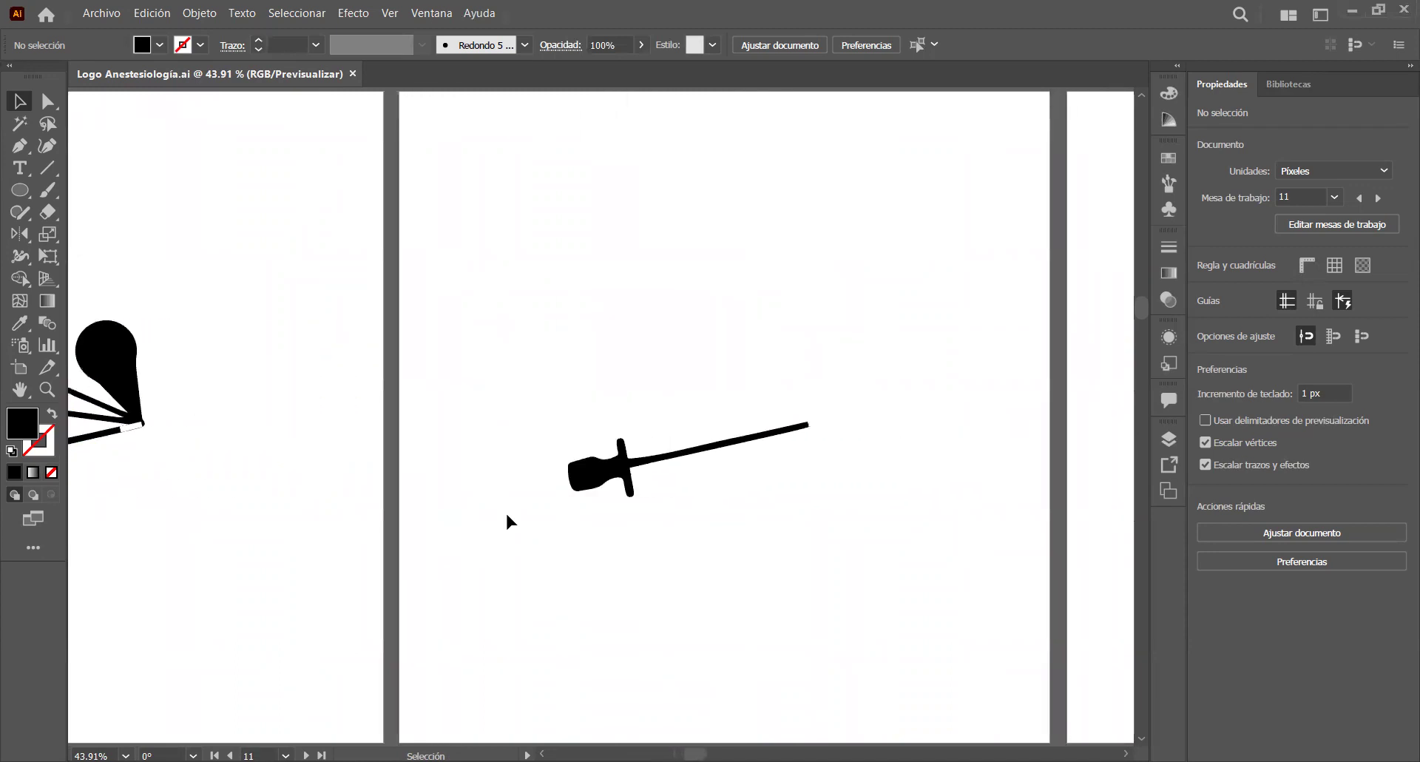
scroll(507, 521, right, 1)
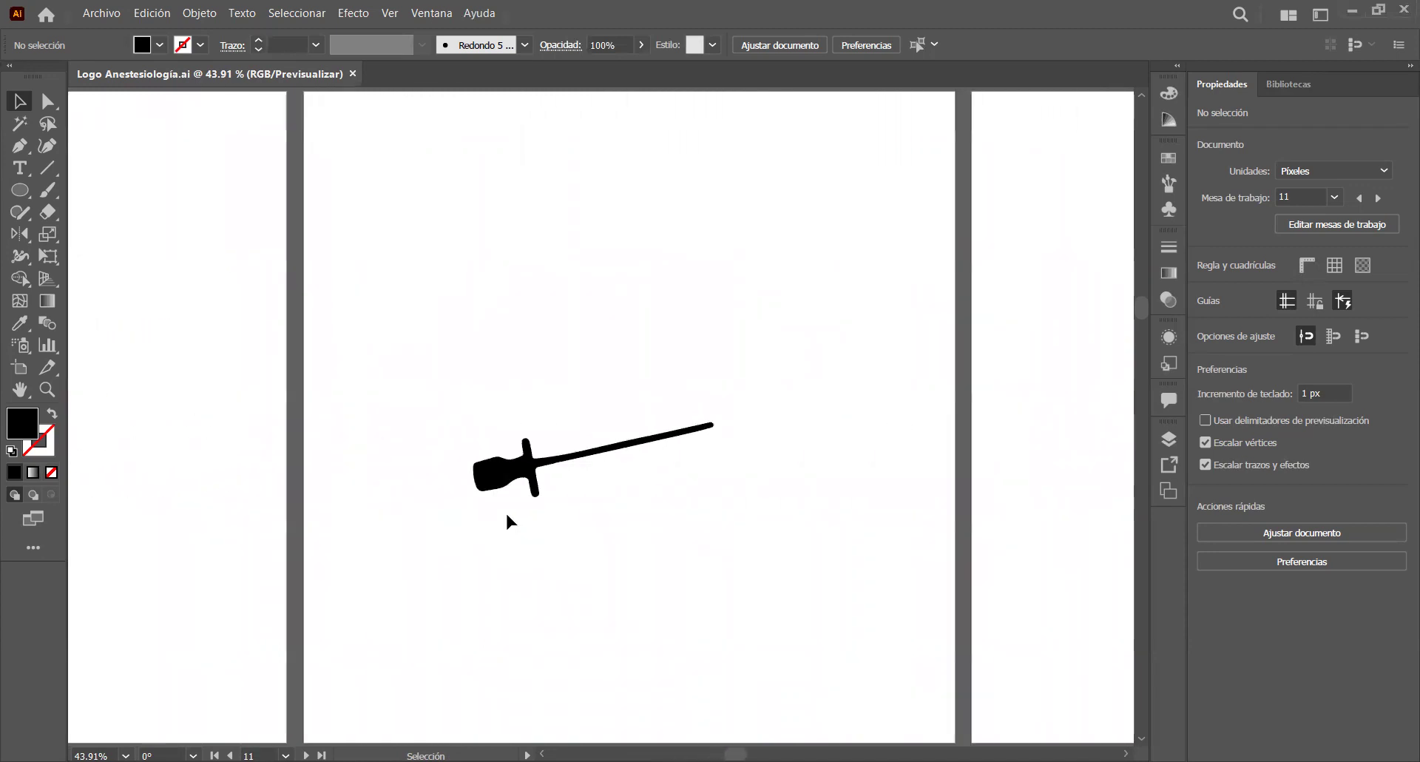
scroll(507, 521, right, 15)
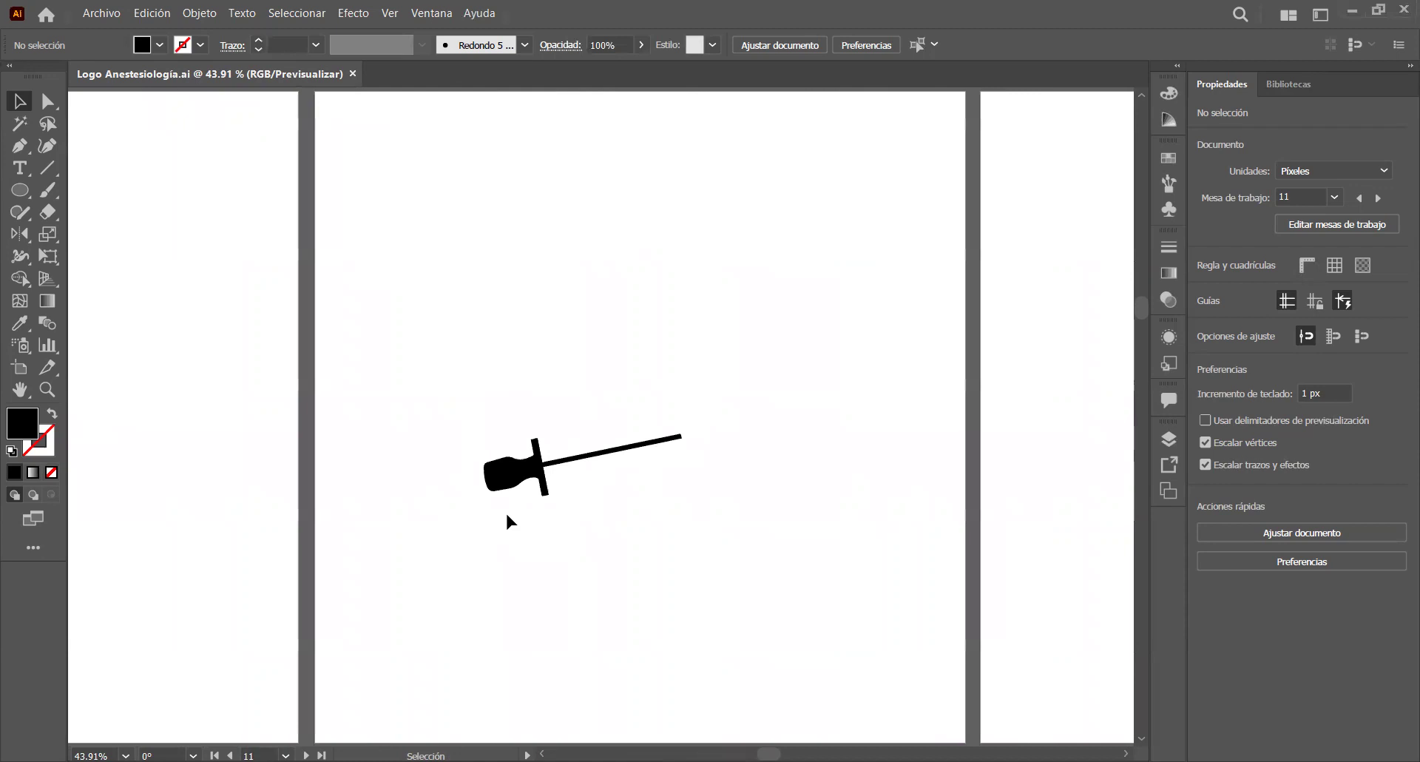
click(673, 535)
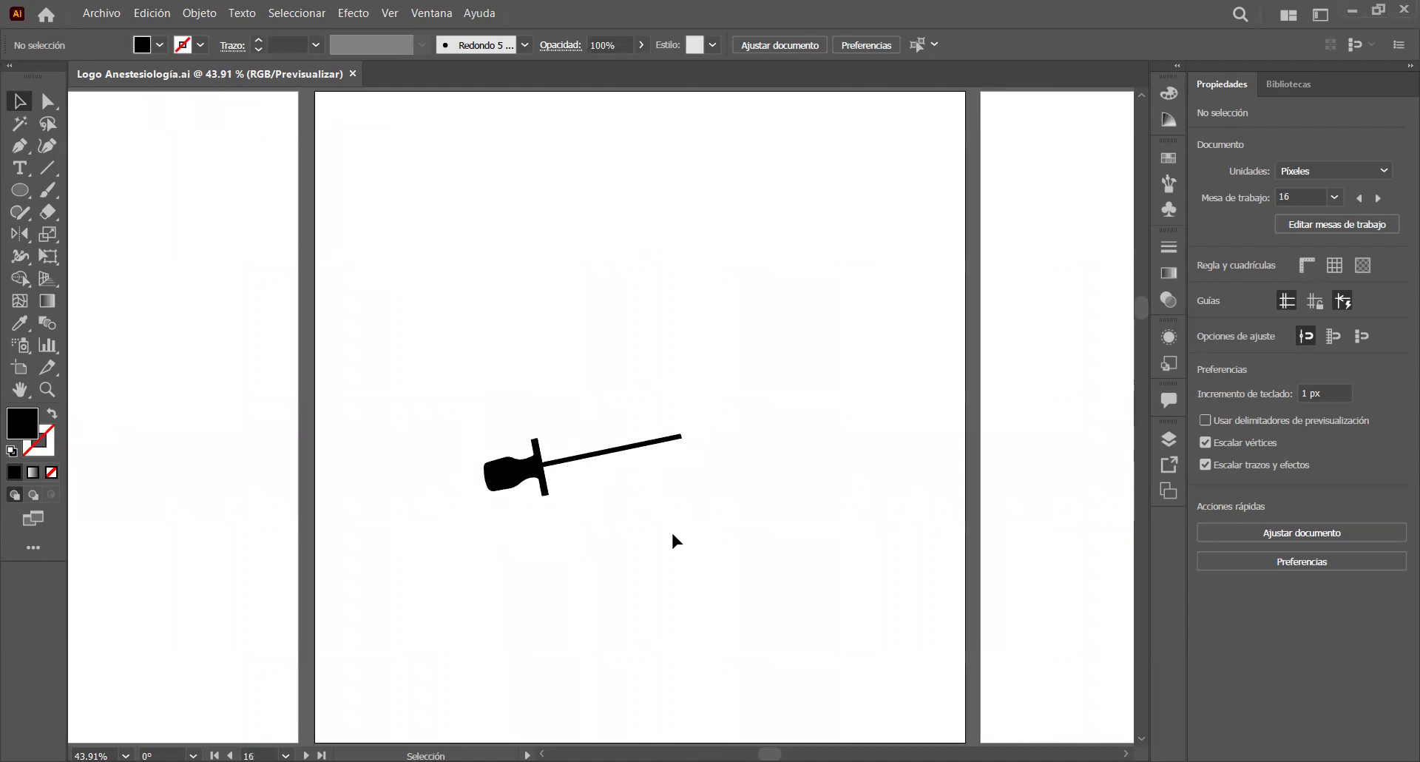
key(ctrl+plus)
key(ctrl+plus)
key(ctrl+plus)
key(ctrl+plus)
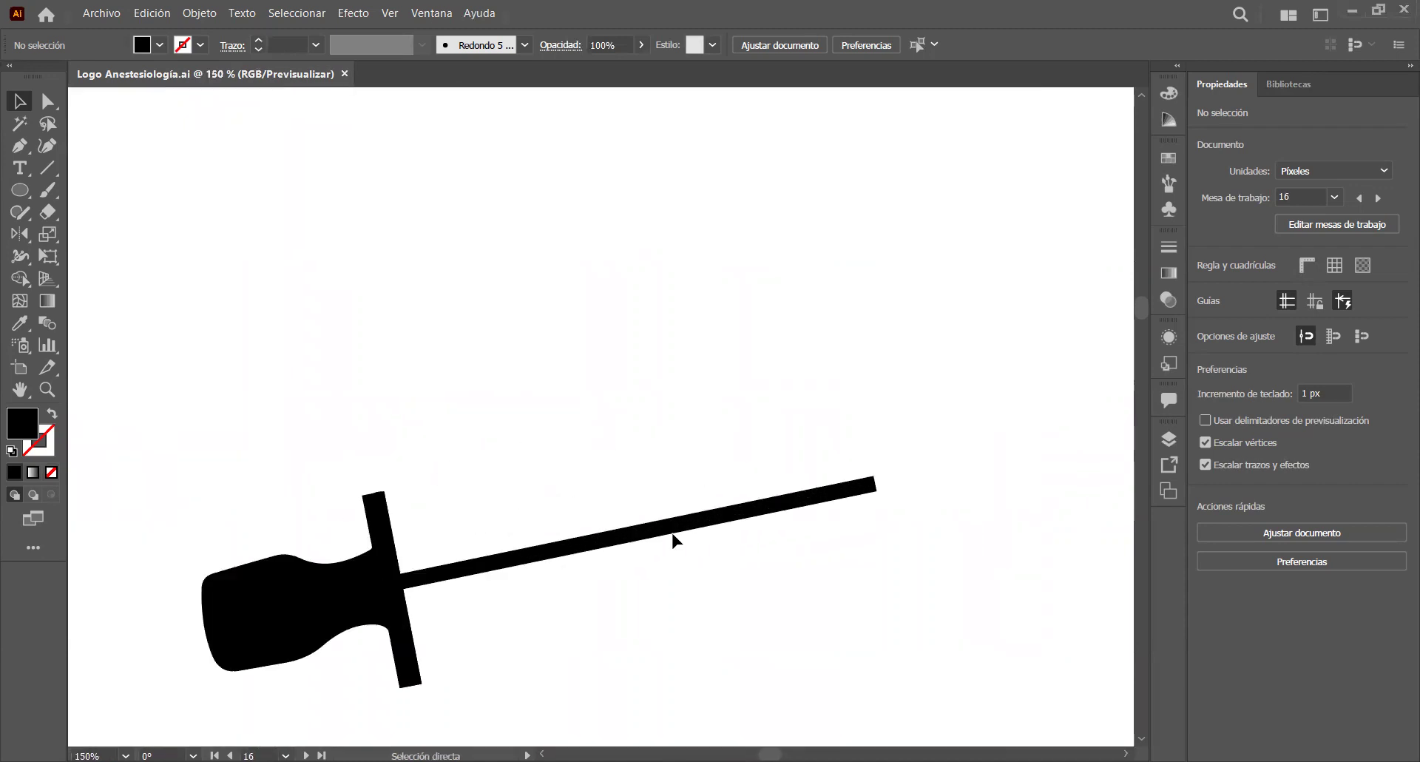
scroll(673, 536, down, 3)
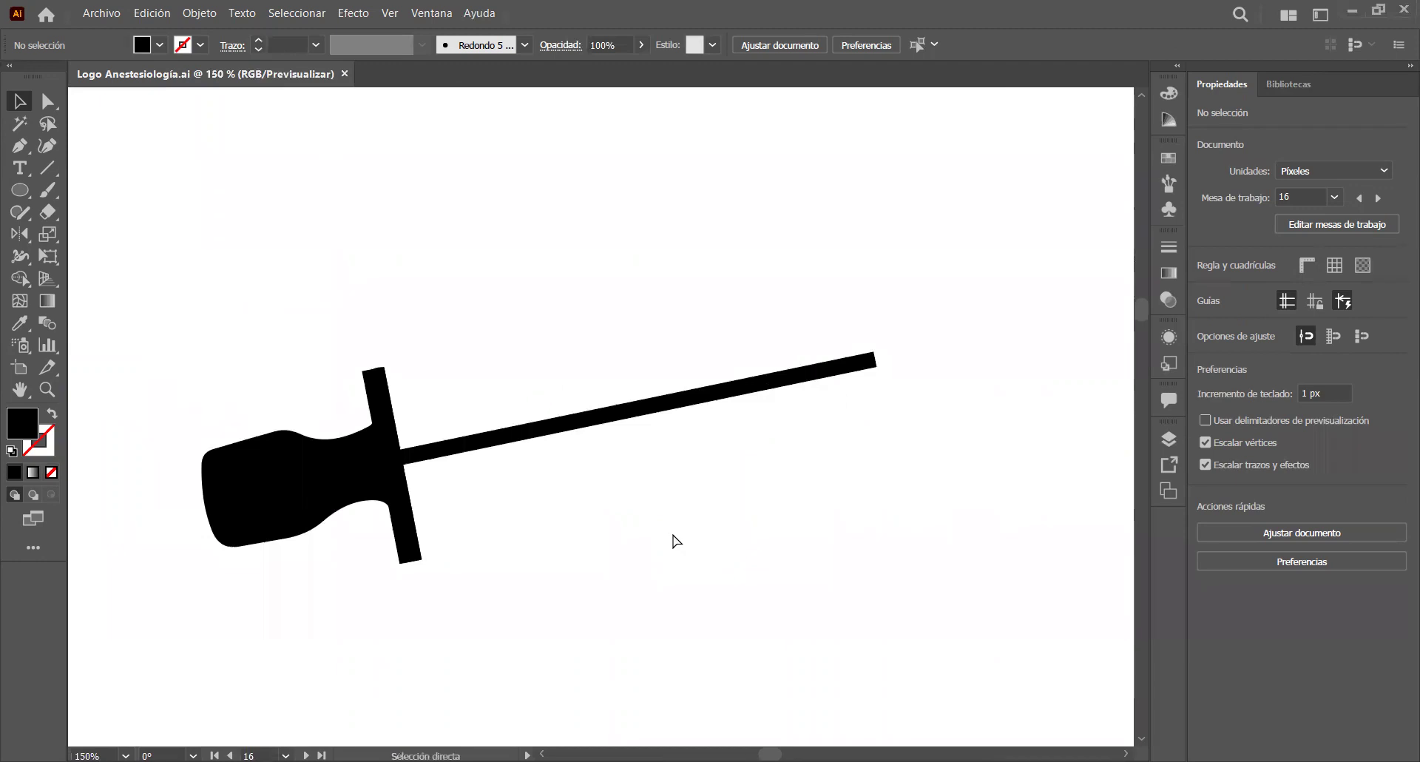
Step: Compare the squared single needle with its rounded versions, checking the tip, the crossbar ends and the joint up close
key(ctrl+minus)
key(ctrl+minus)
key(ctrl+minus)
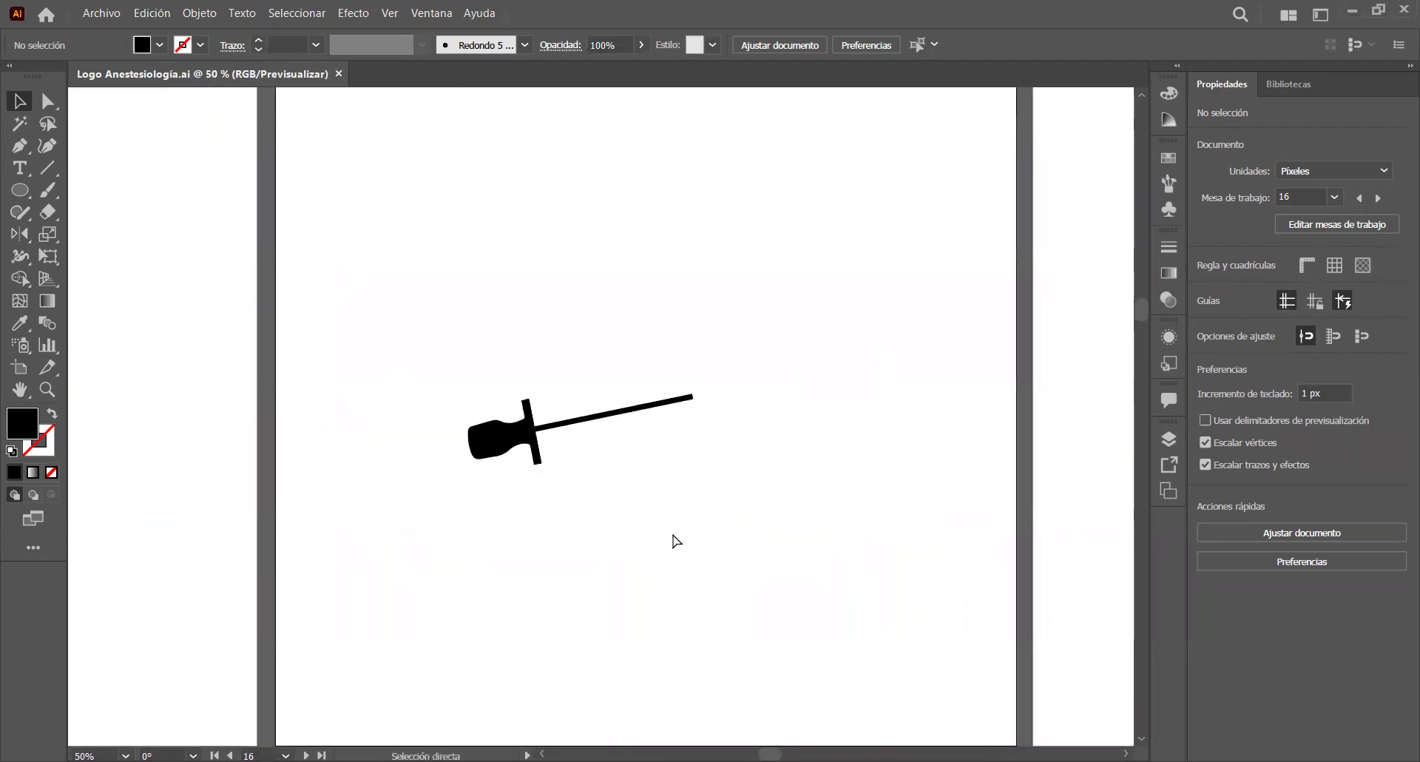
key(ctrl+plus)
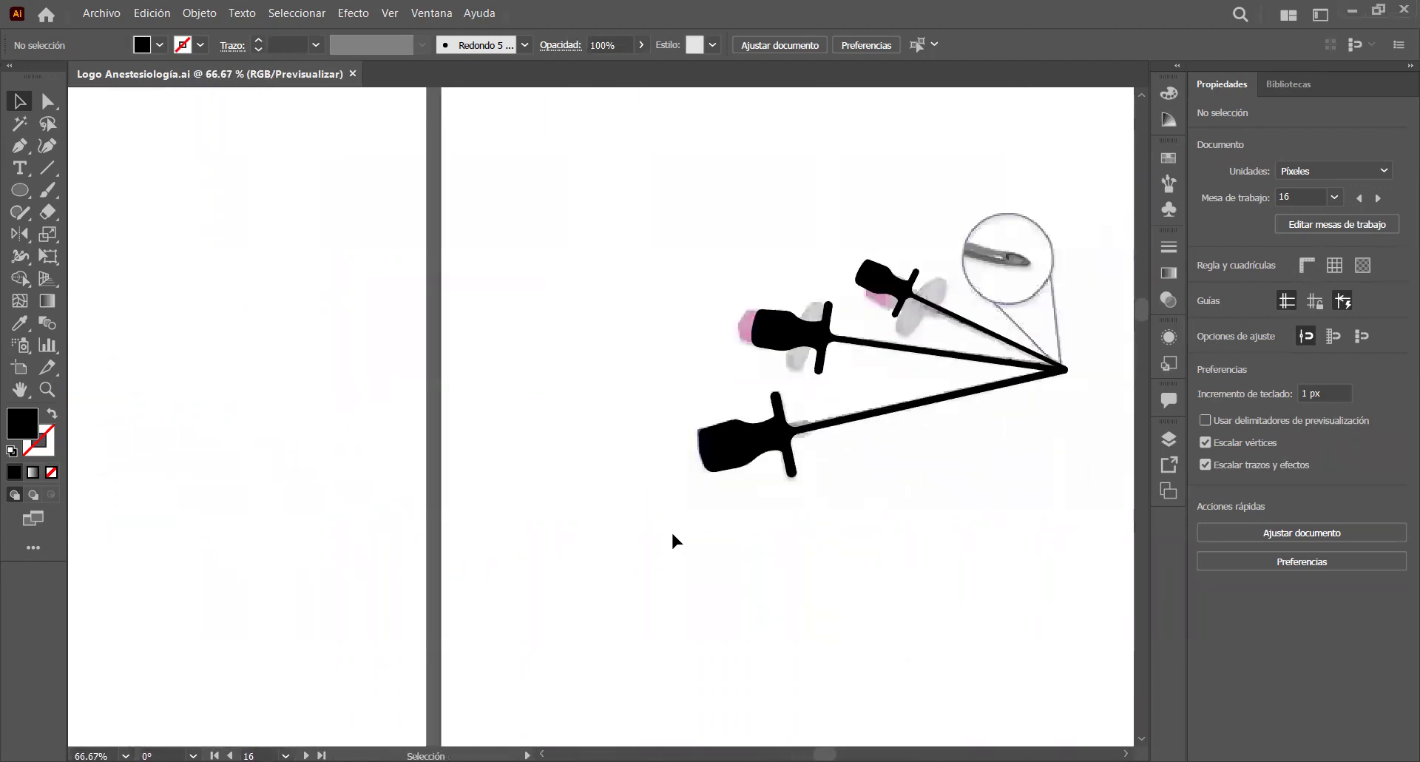
key(ctrl+plus)
key(ctrl+plus)
key(ctrl+plus)
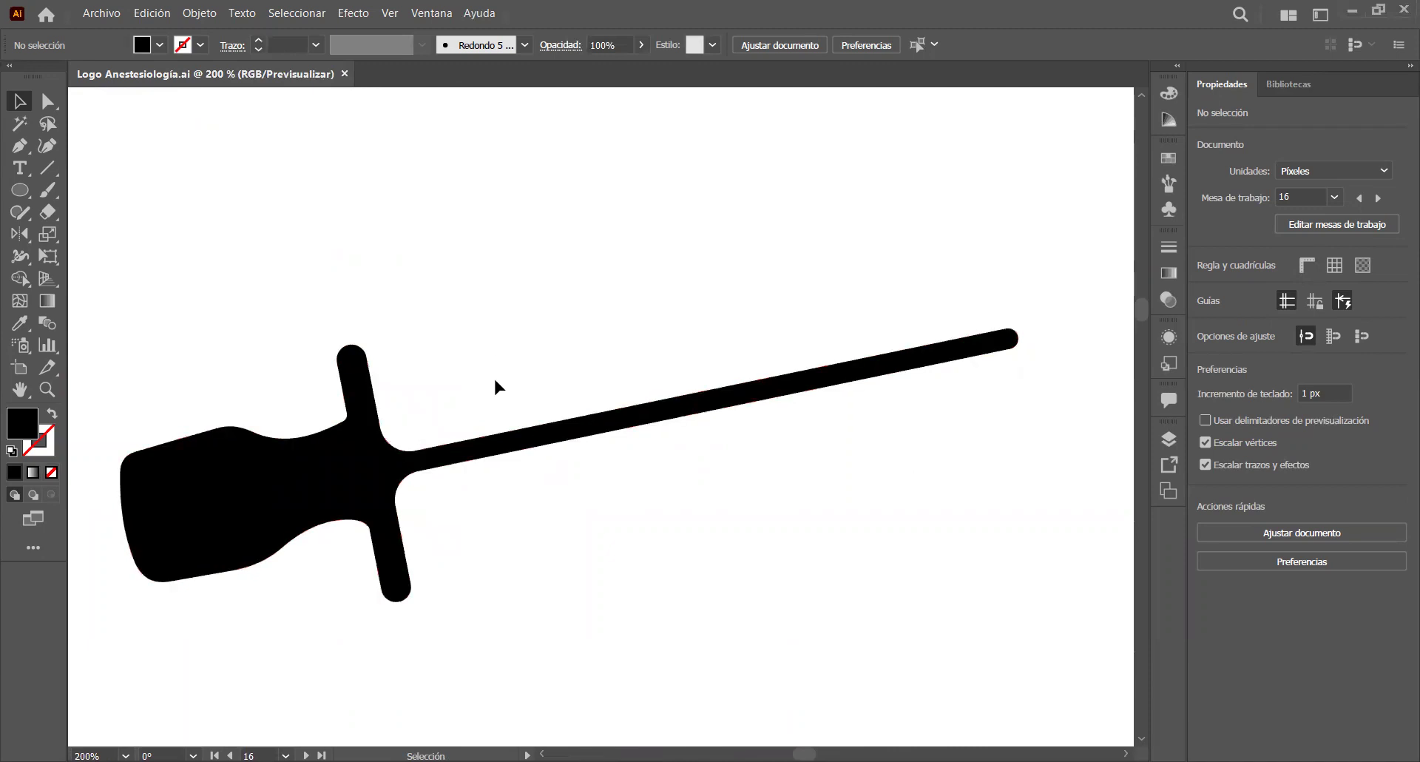
key(ctrl+minus)
key(ctrl+minus)
key(ctrl+minus)
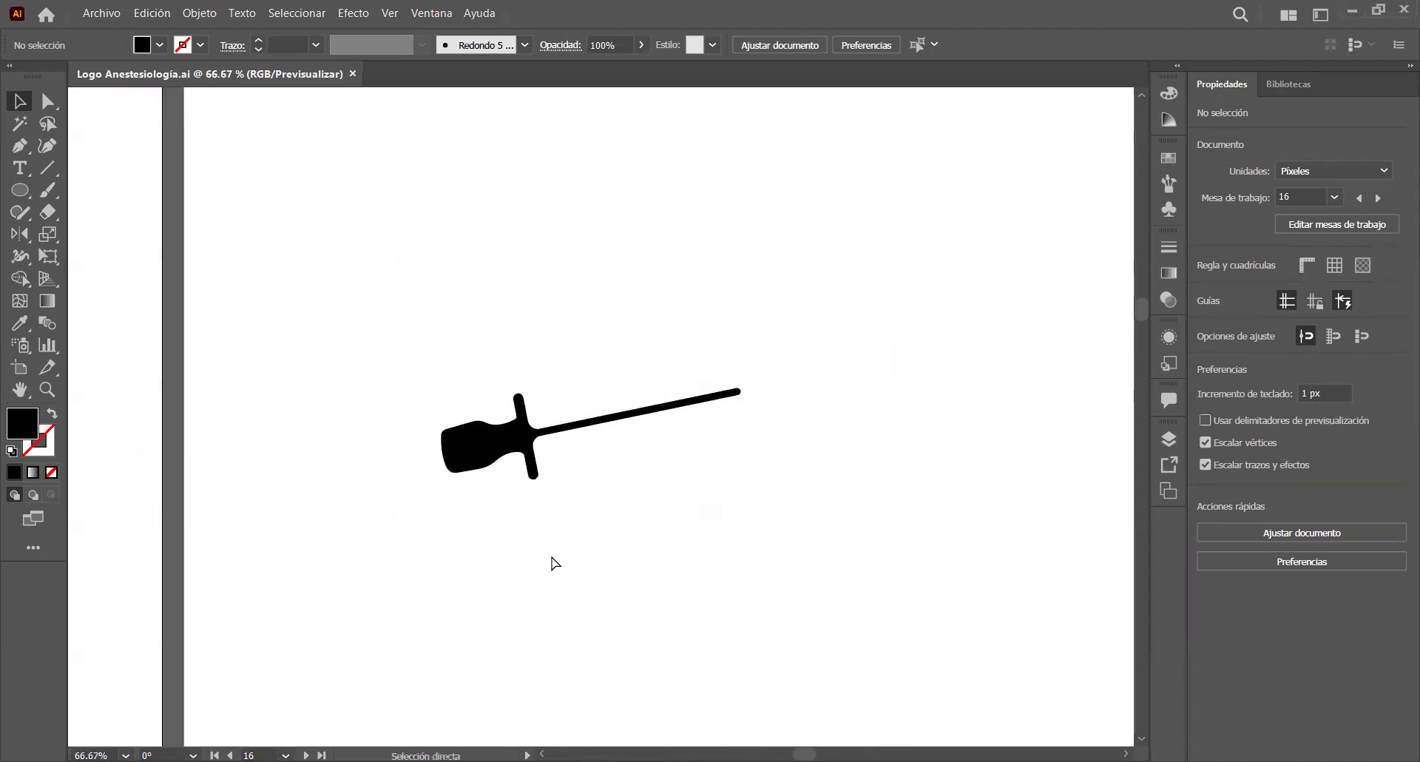
key(ctrl+minus)
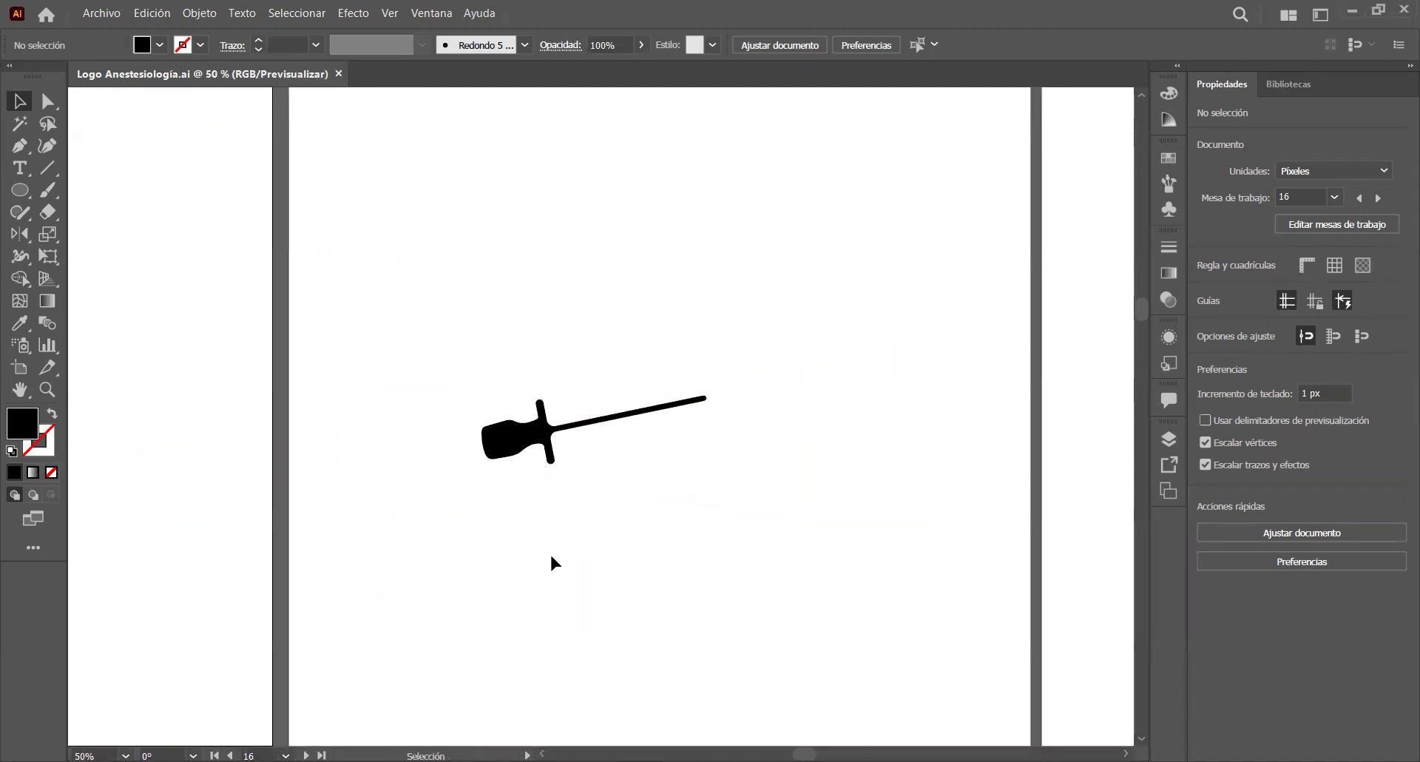
Step: Compare the three needles placed over the reference photo with the clean three-needle group on artboard 19
scroll(551, 562, right, 10)
scroll(551, 556, right, 4)
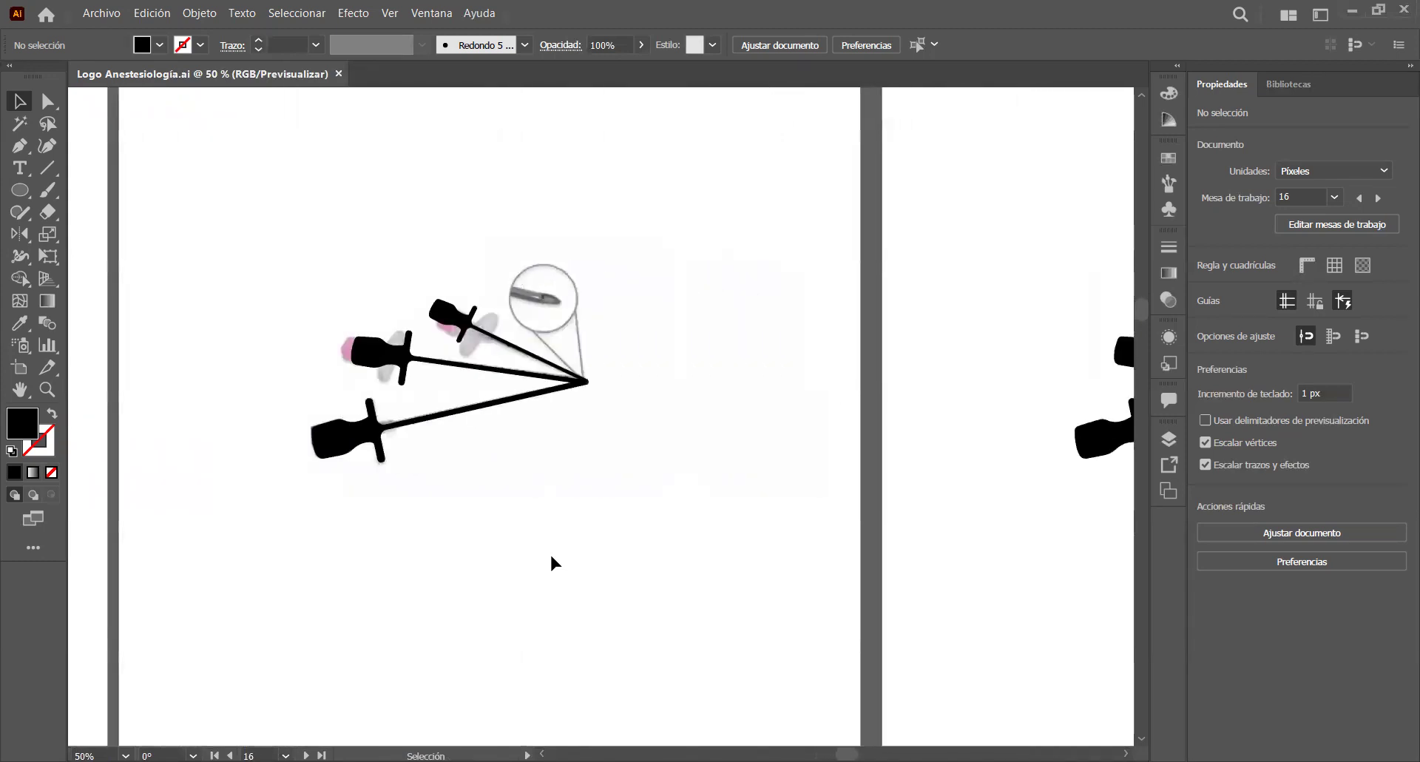
scroll(552, 562, right, 14)
key(a)
key(ctrl+0)
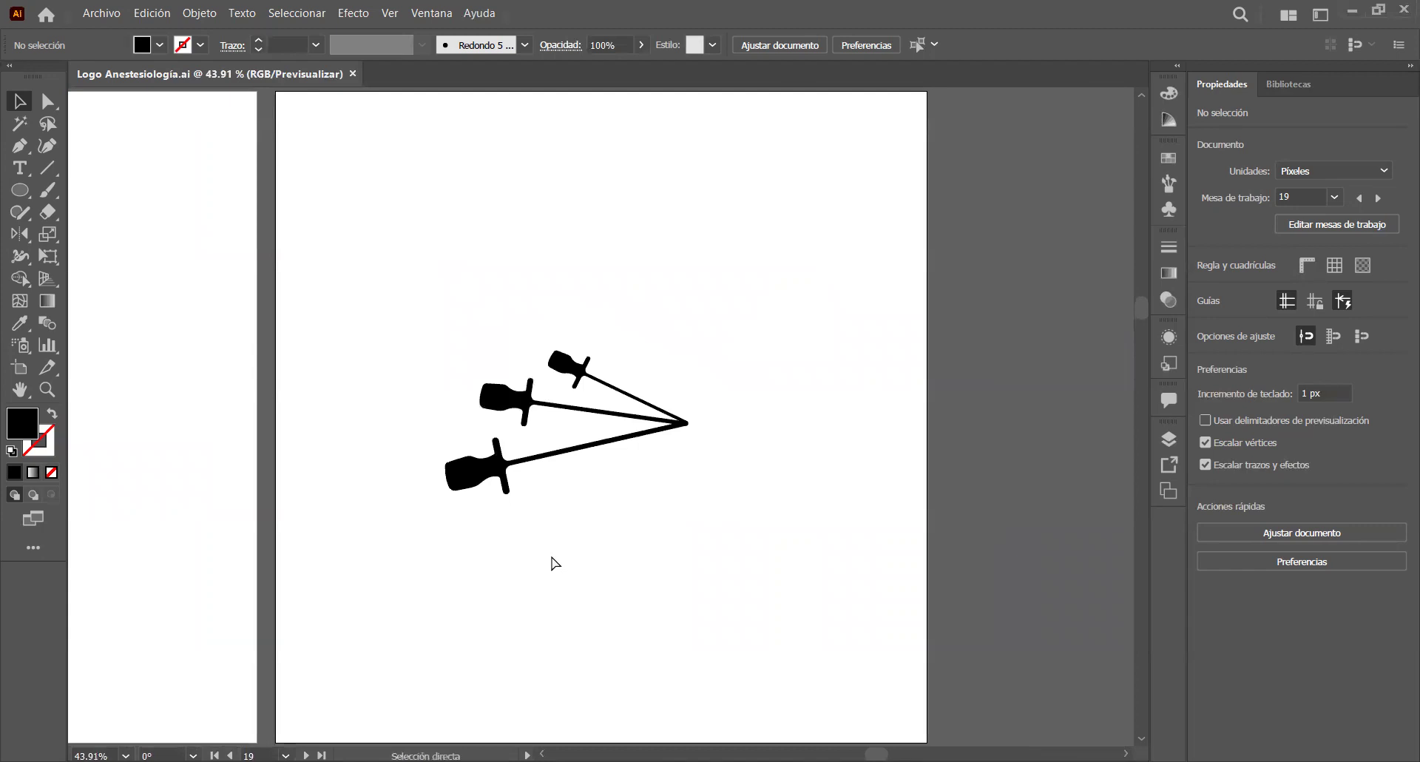
key(ctrl+1)
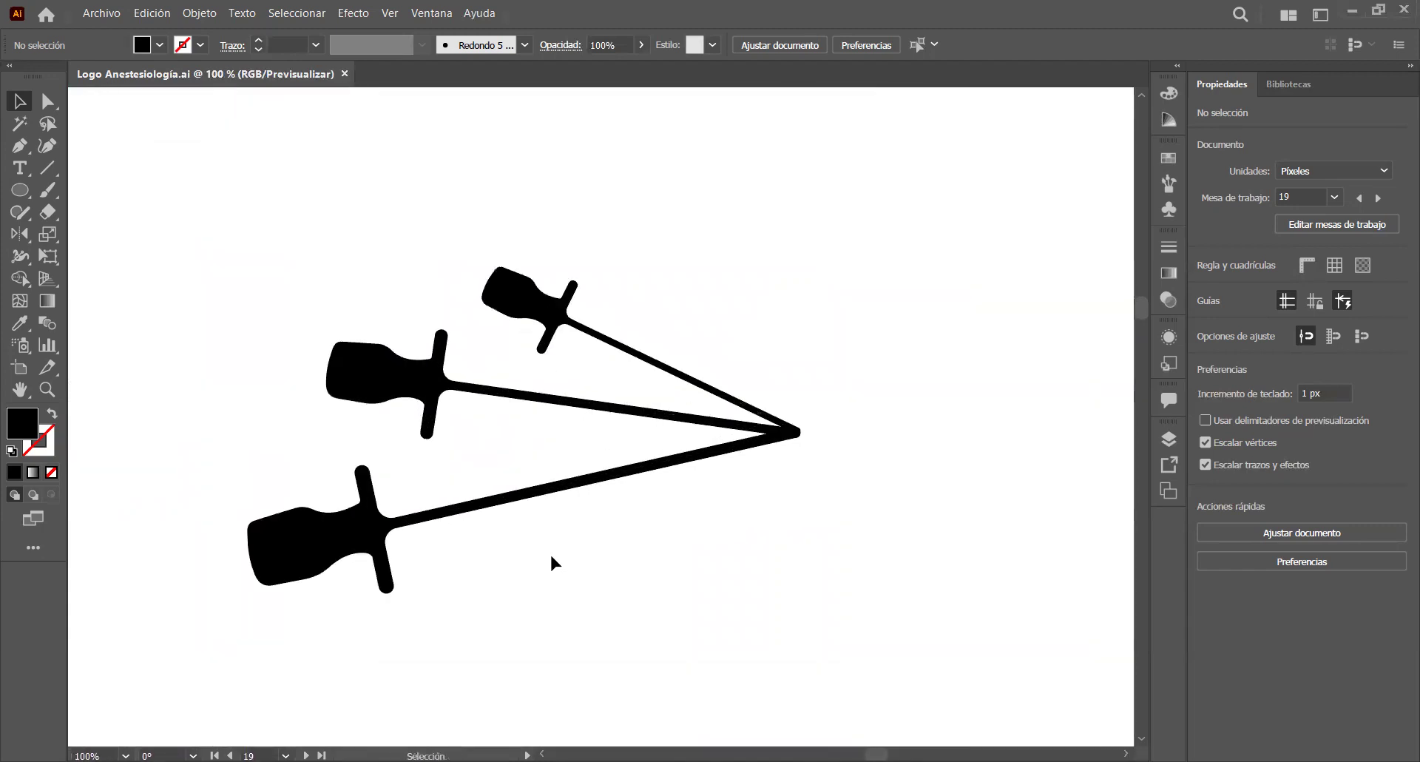
Step: Return to the first black tracing of the needle group on artboard 12 and inspect it at 100%
key(ctrl+minus)
key(ctrl+minus)
key(ctrl+minus)
key(ctrl+minus)
key(ctrl+minus)
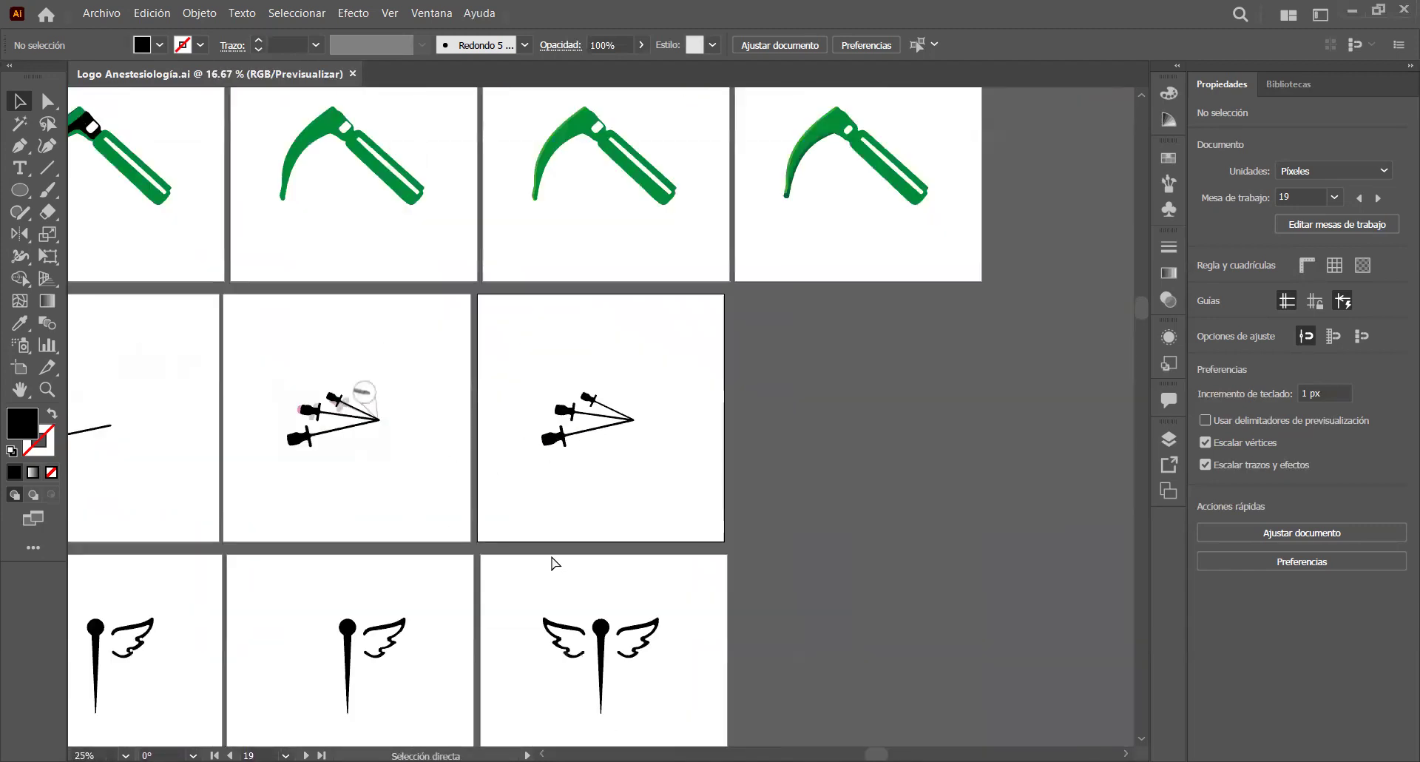
key(v)
scroll(549, 562, left, 15)
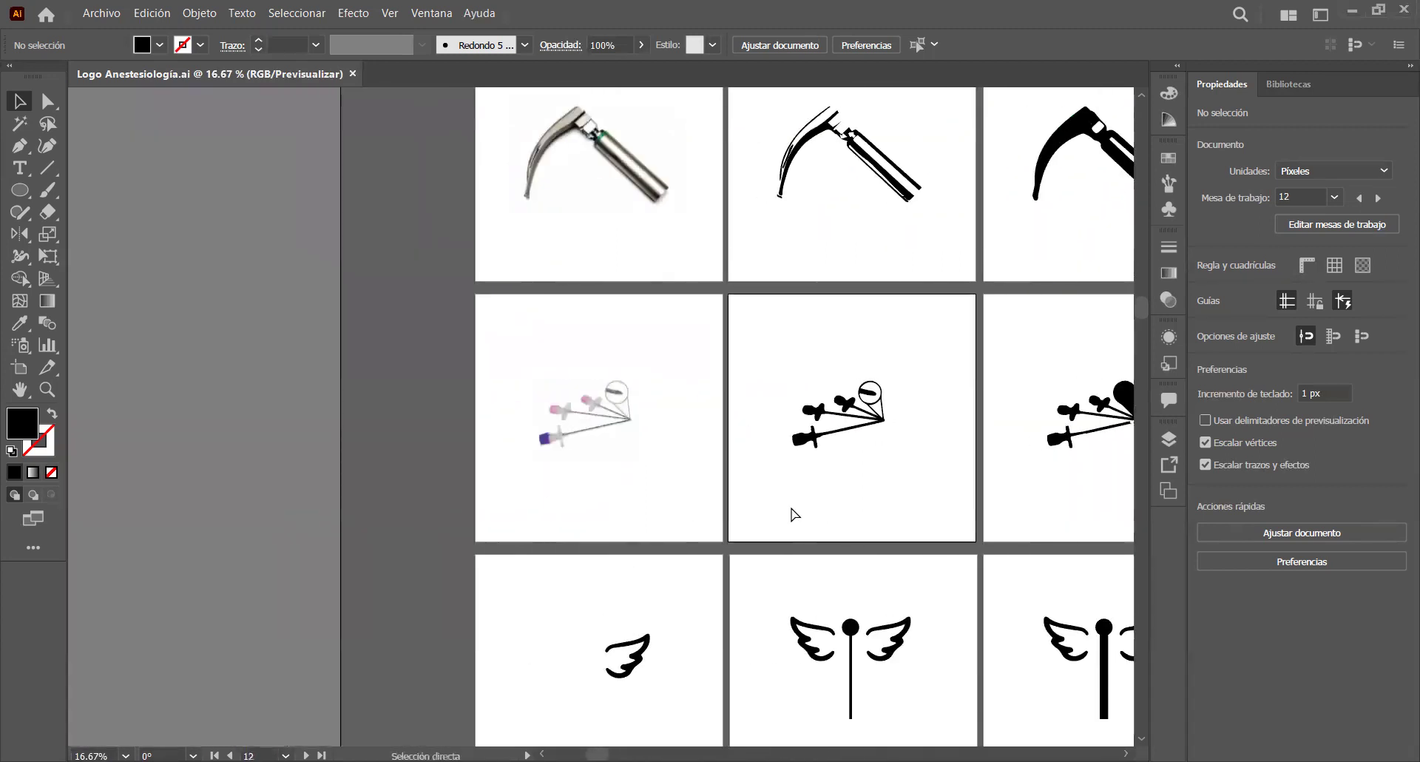
key(ctrl+0)
key(ctrl+1)
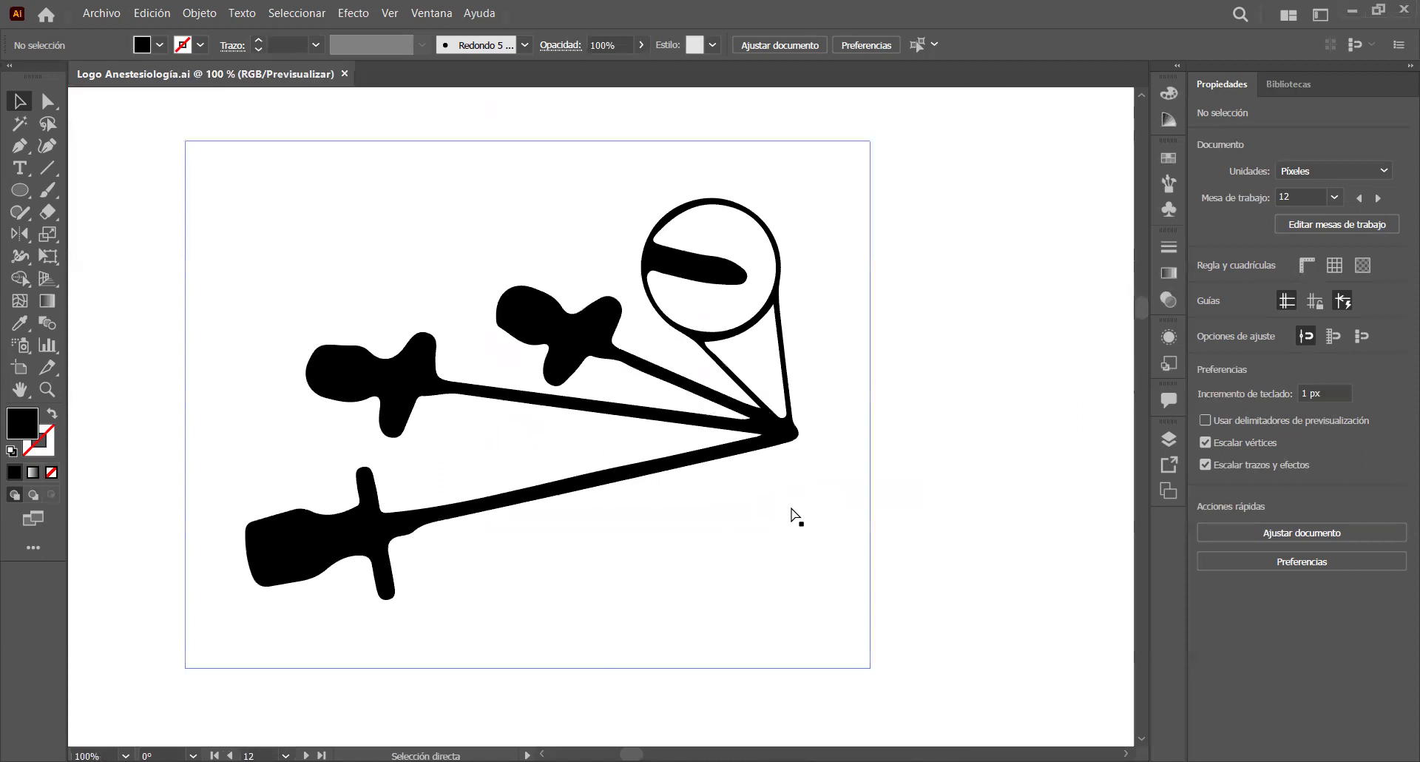
Step: Review the whole needle row and inspect the final three-needle group on artboard 19 against the early tracing
key(ctrl+minus)
key(ctrl+minus)
key(ctrl+minus)
key(ctrl+minus)
key(ctrl+minus)
key(ctrl+minus)
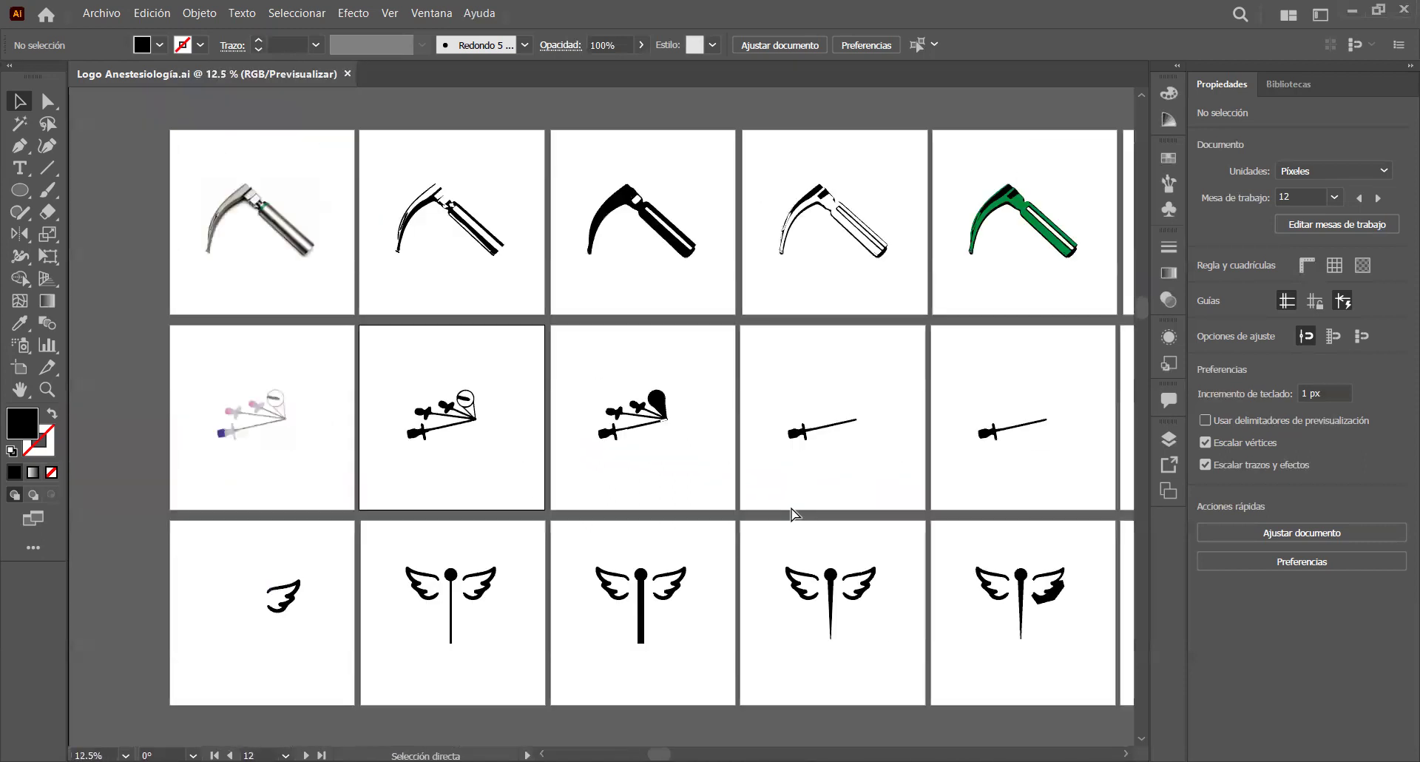
scroll(792, 510, right, 8)
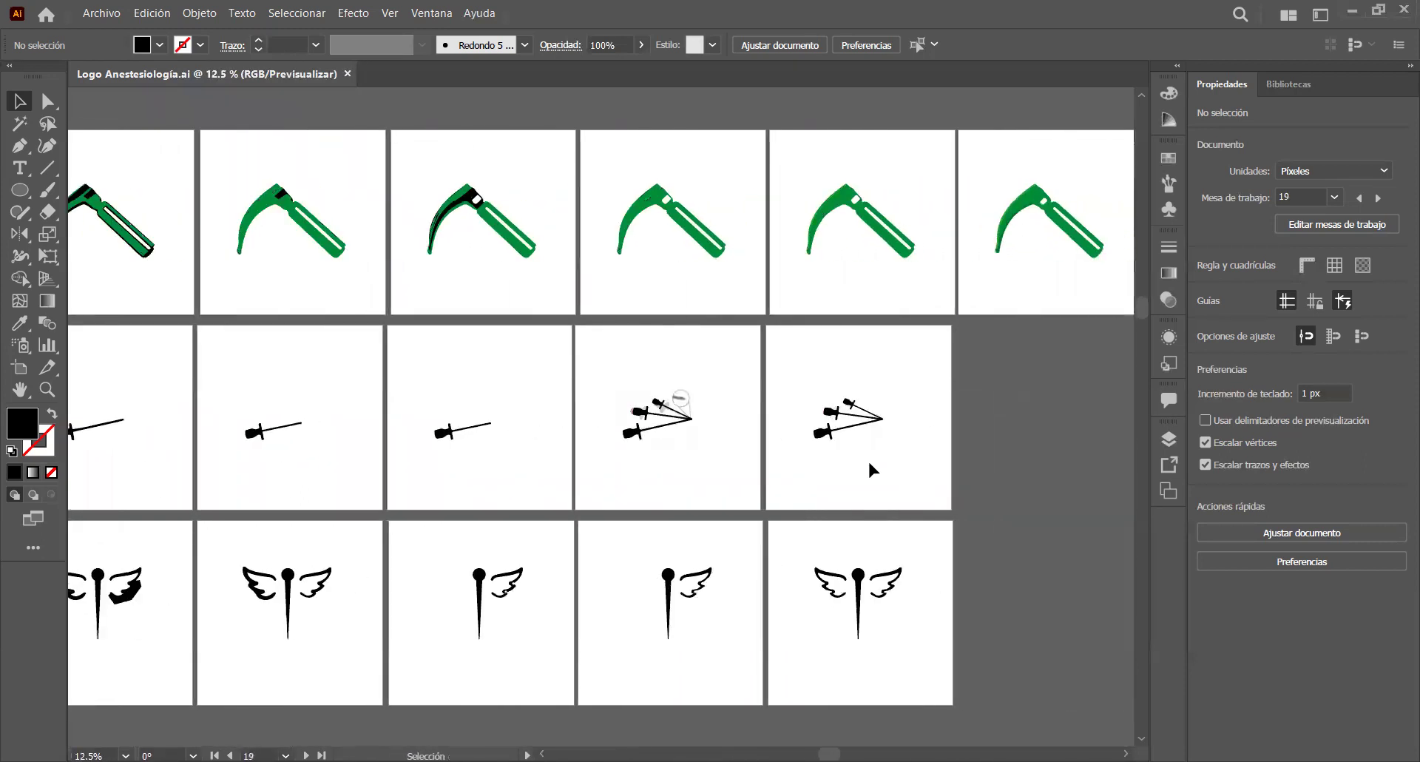
click(871, 467)
key(ctrl+0)
key(ctrl+plus)
key(ctrl+plus)
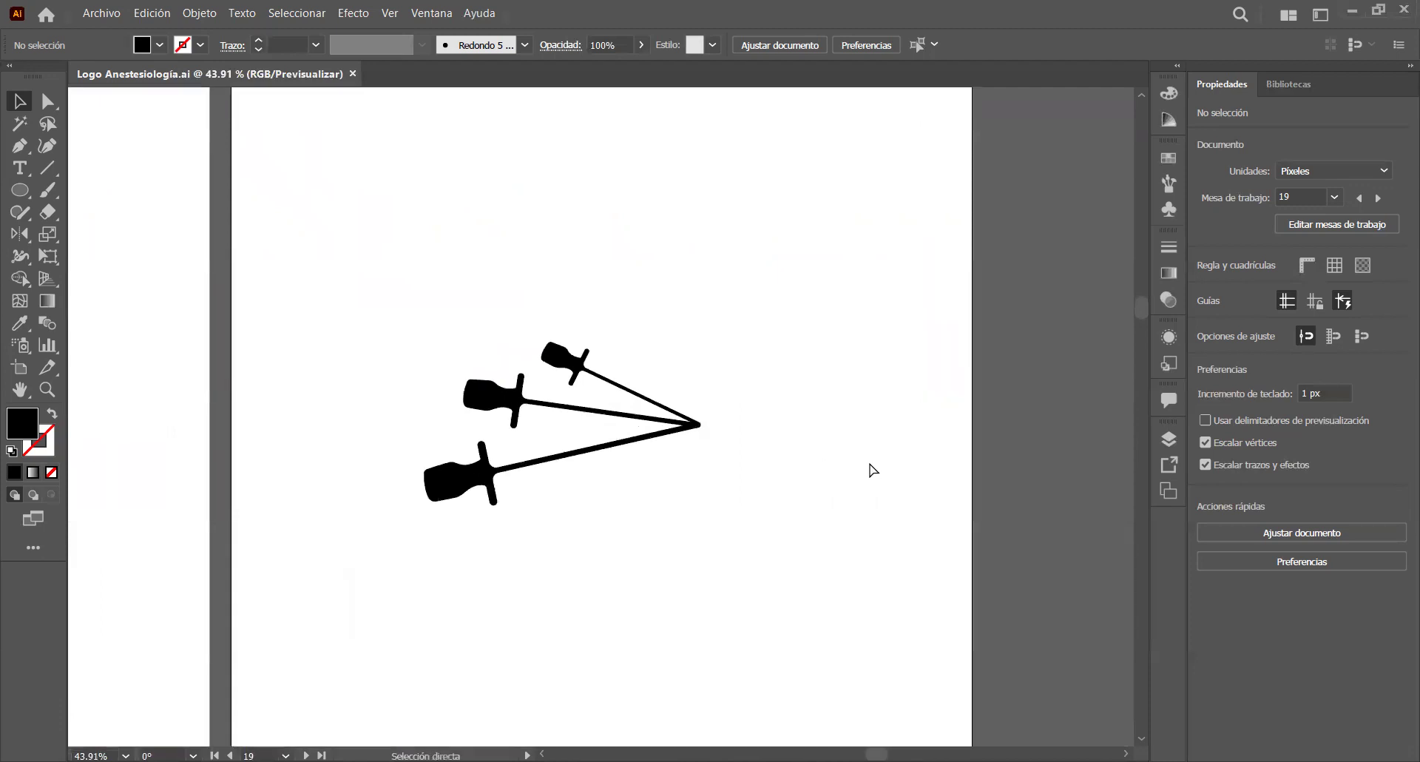
key(ctrl+plus)
key(ctrl+minus)
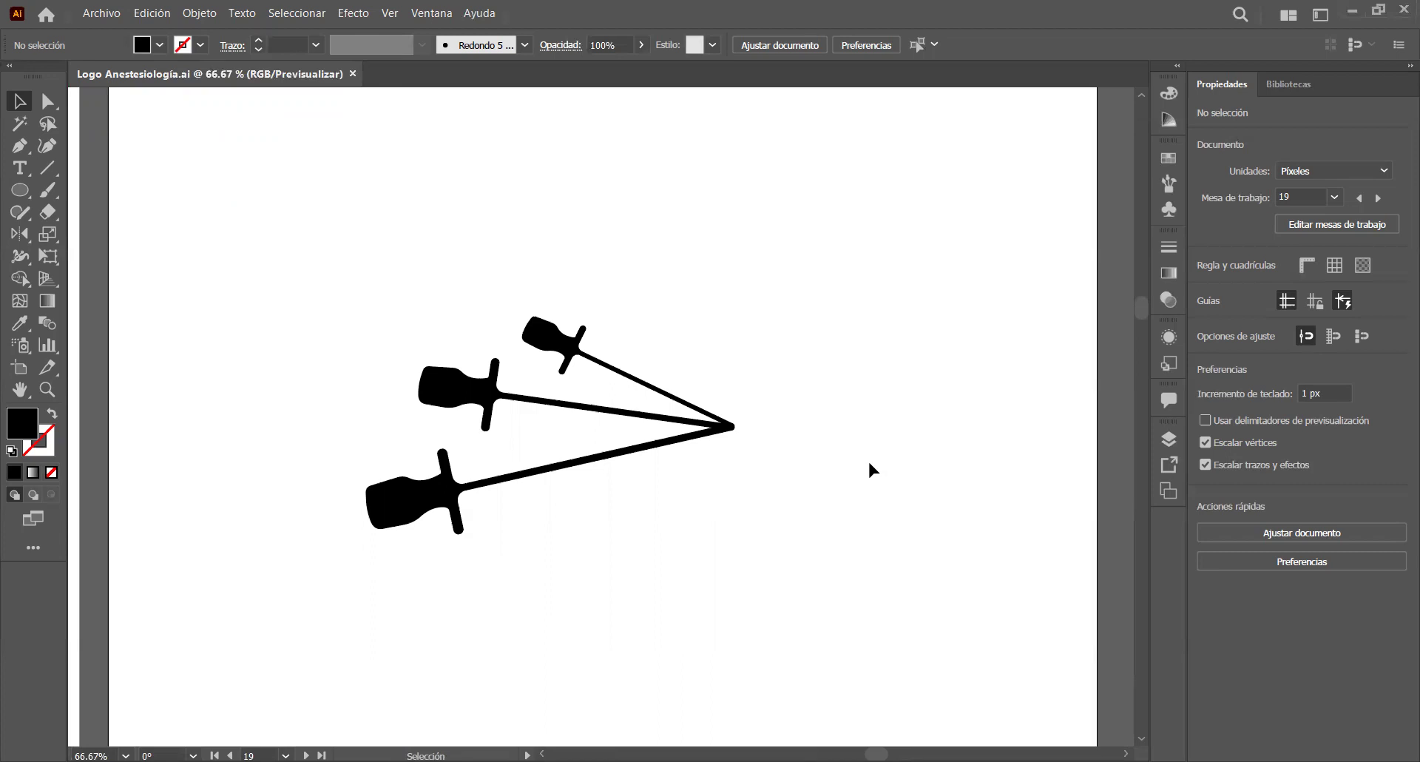
Step: Compare the finished green laryngoscopes at the end of the first row with the final needle group below them
key(ctrl+minus)
key(ctrl+minus)
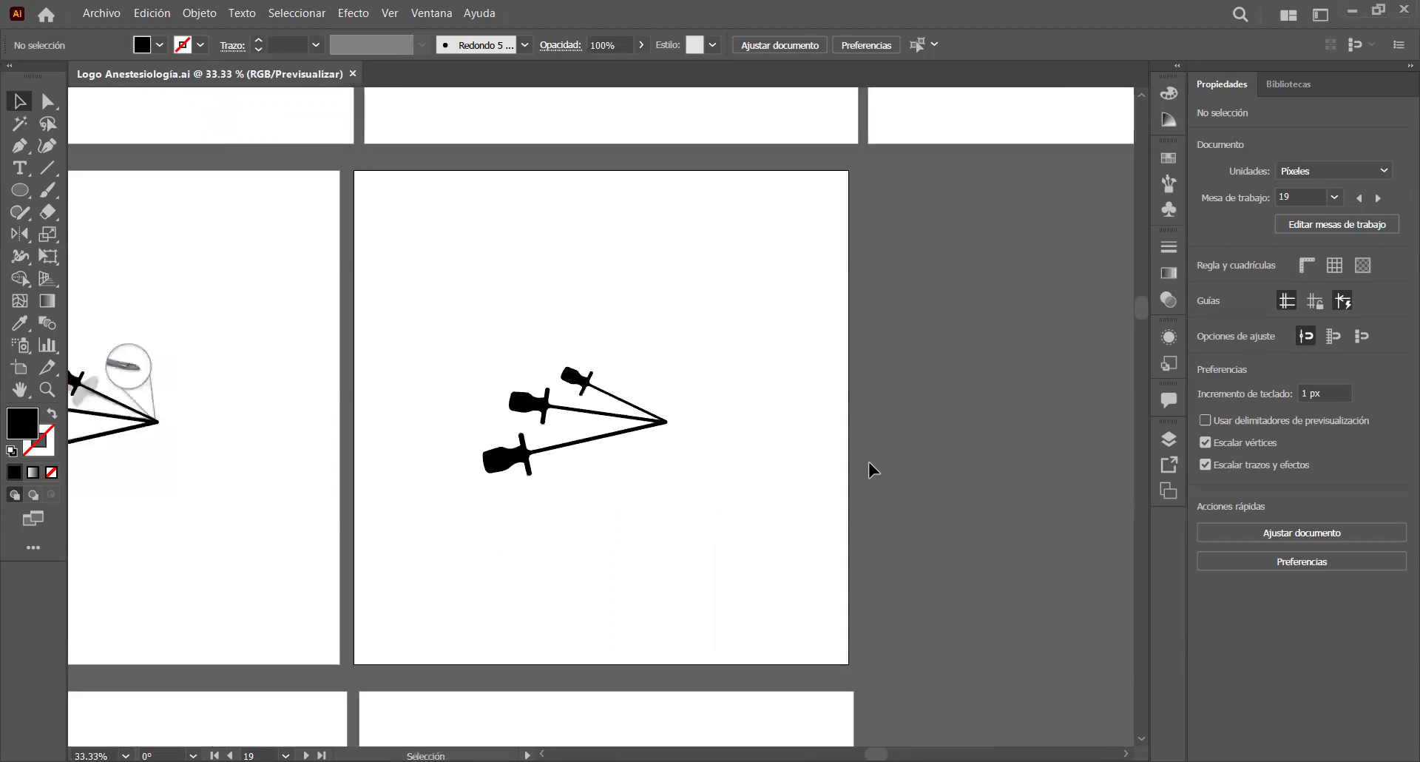
scroll(868, 462, up, 3)
scroll(869, 461, right, 3)
scroll(868, 461, left, 1)
scroll(868, 462, up, 4)
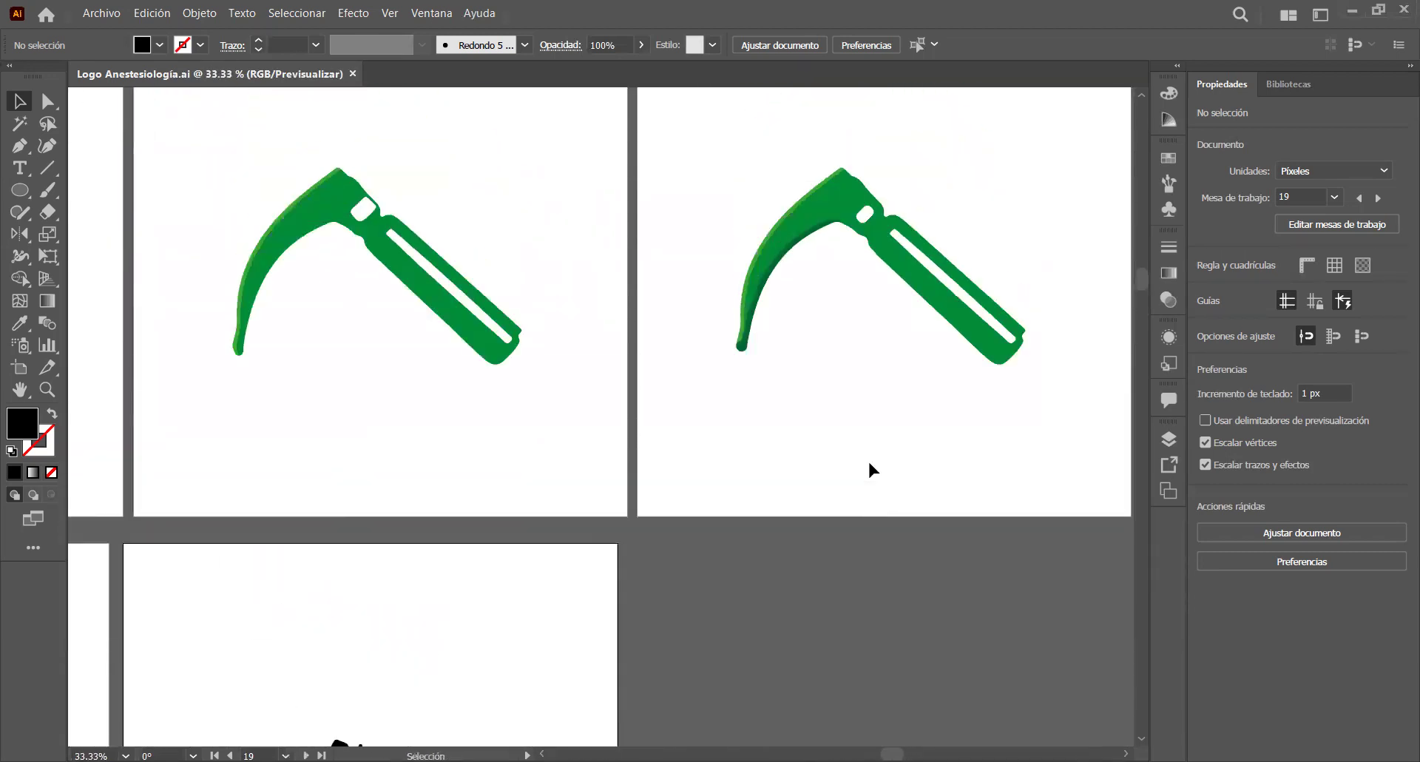
scroll(869, 461, down, 1)
scroll(868, 461, up, 5)
scroll(869, 462, down, 3)
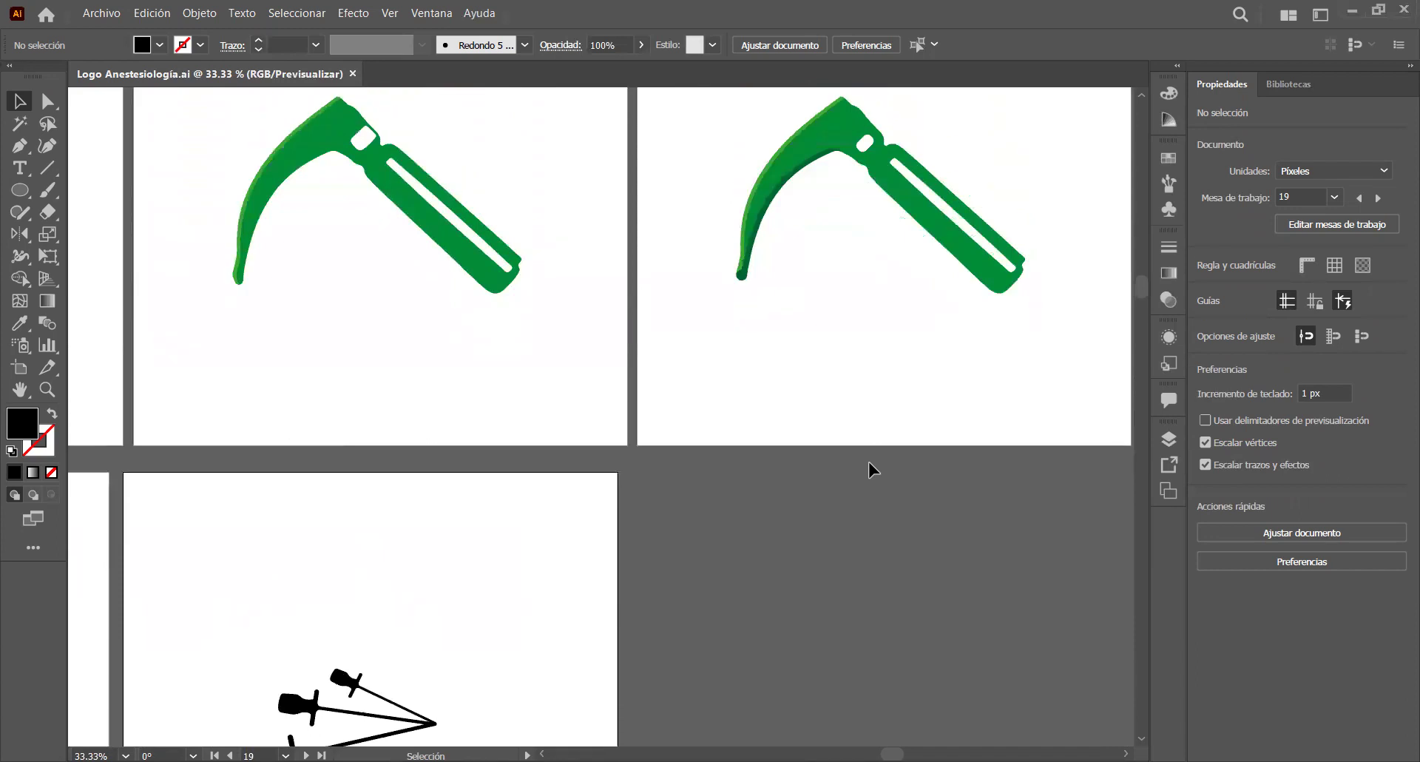
scroll(868, 461, down, 3)
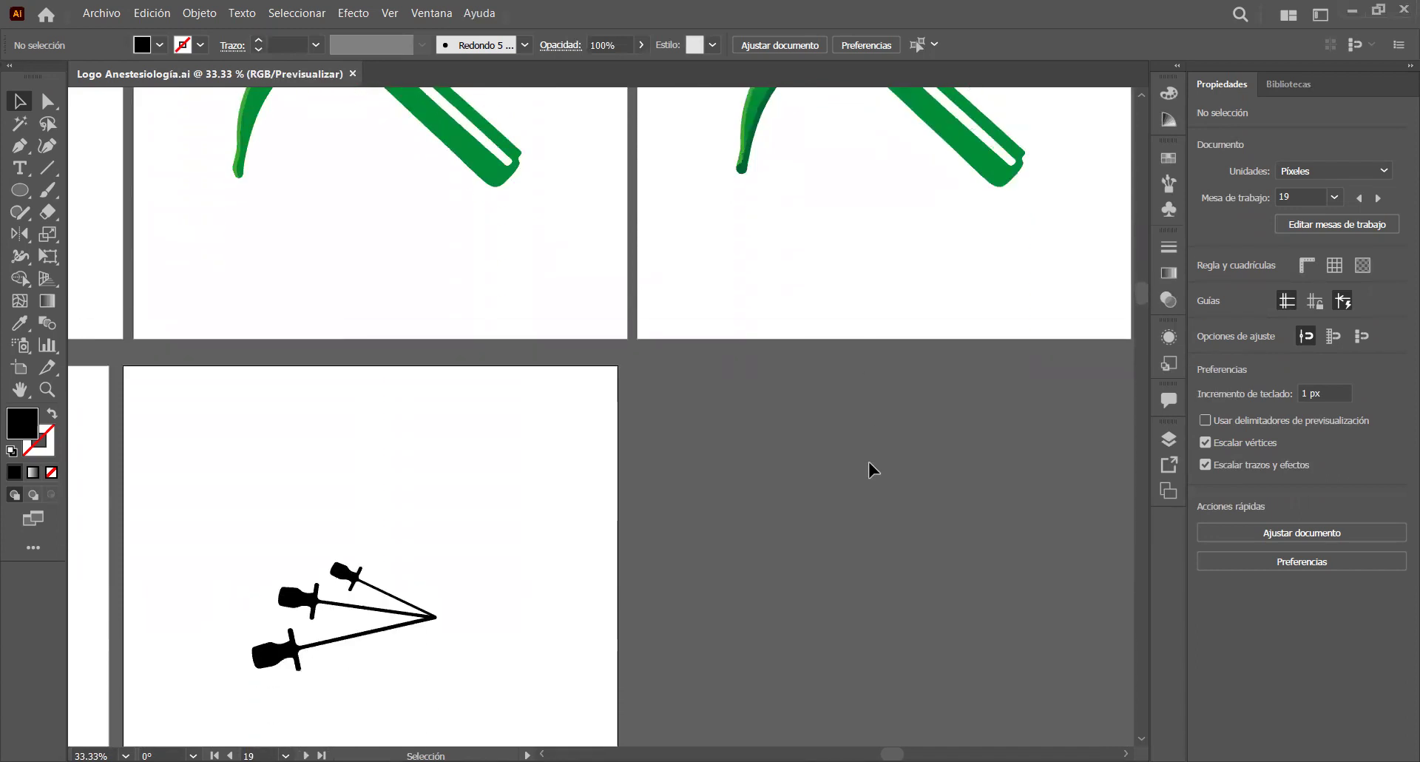
scroll(487, 368, down, 3)
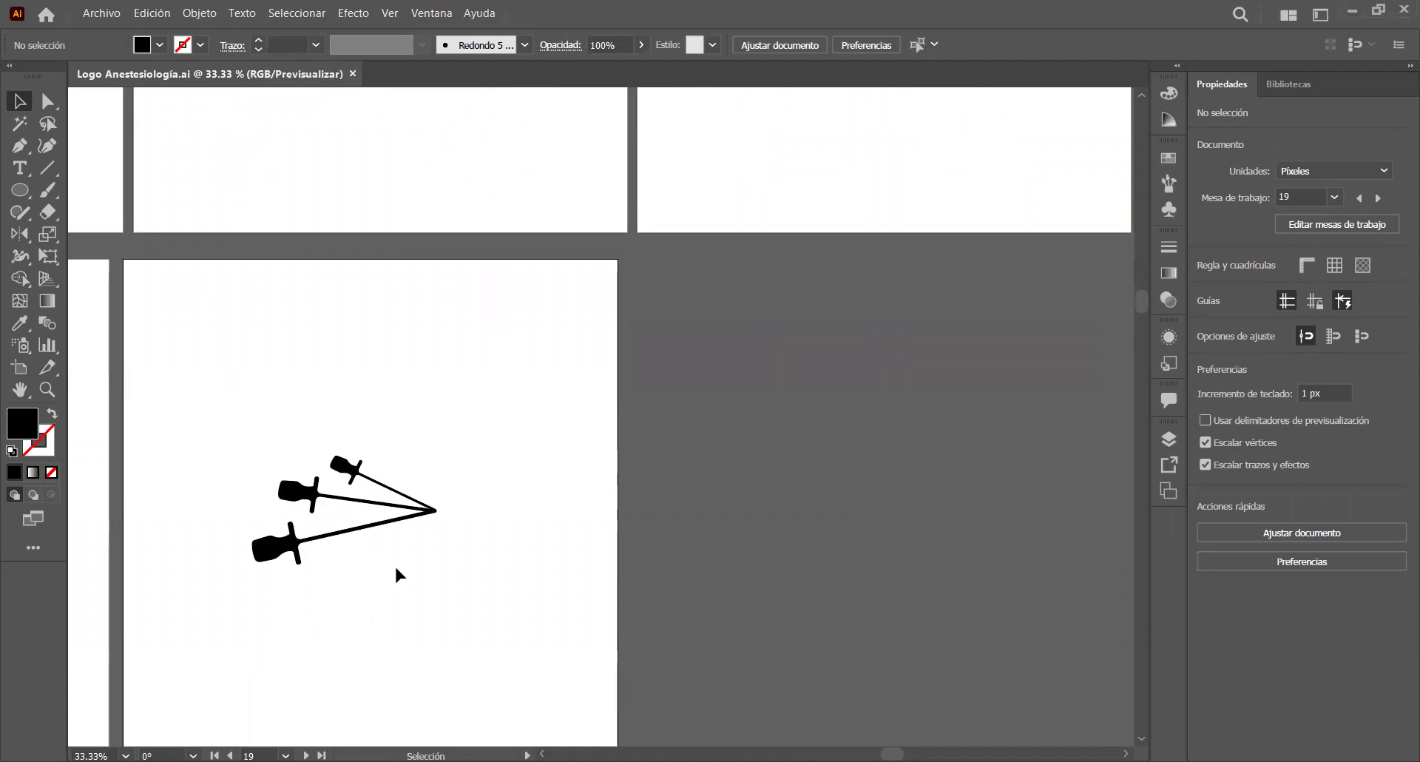
scroll(288, 588, down, 3)
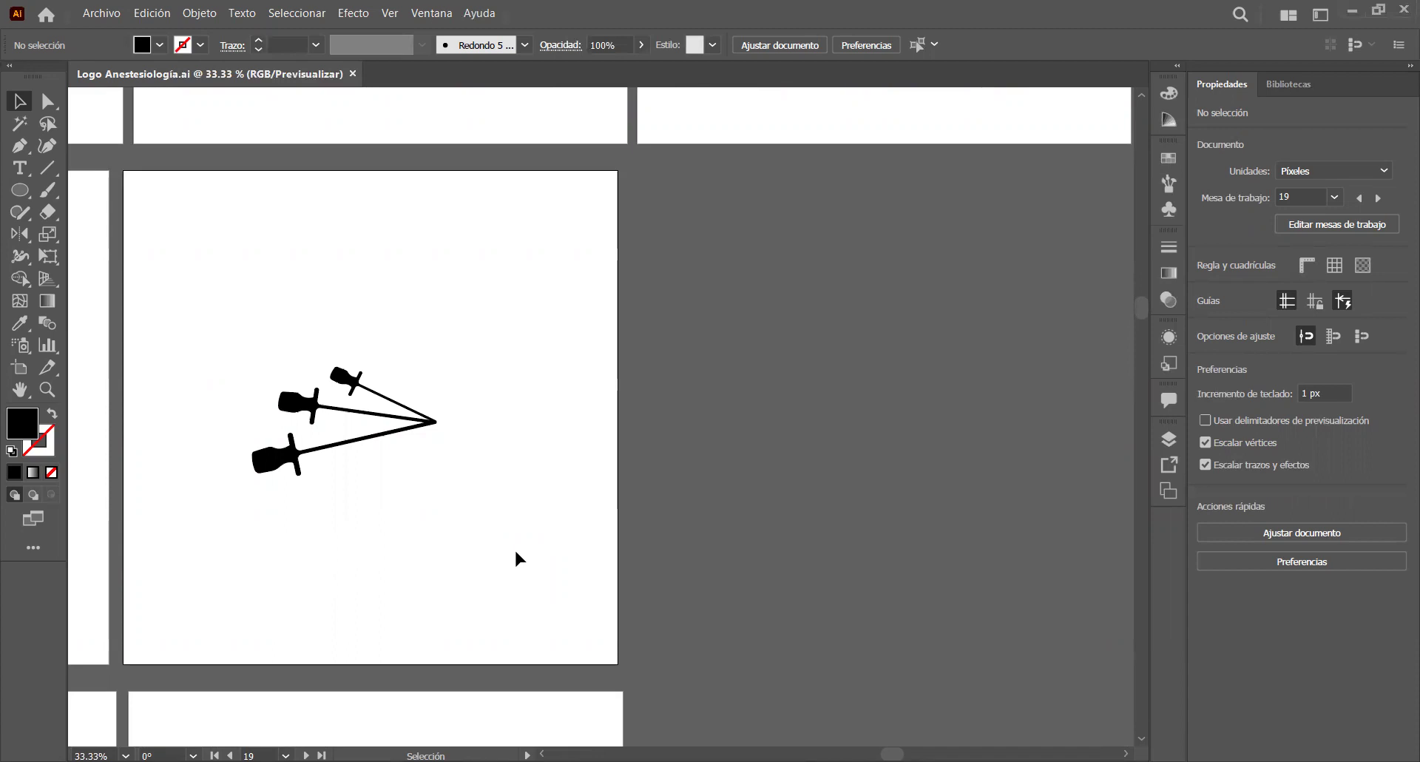
Step: Bring the single wing drawing on artboard 20, at the start of the third row, into view beside the next version
scroll(513, 548, down, 3)
scroll(821, 546, left, 5)
scroll(821, 546, left, 8)
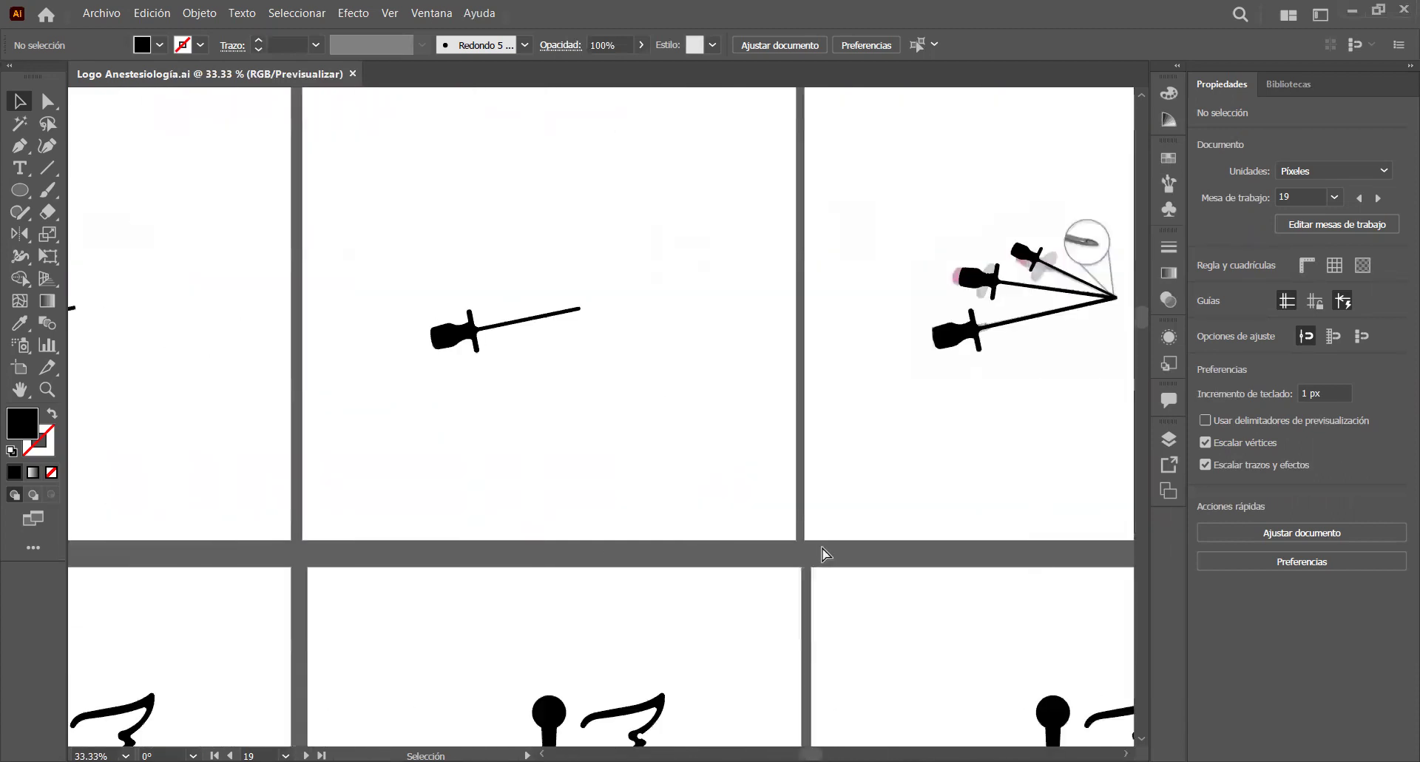
scroll(822, 554, down, 3)
scroll(340, 633, left, 10)
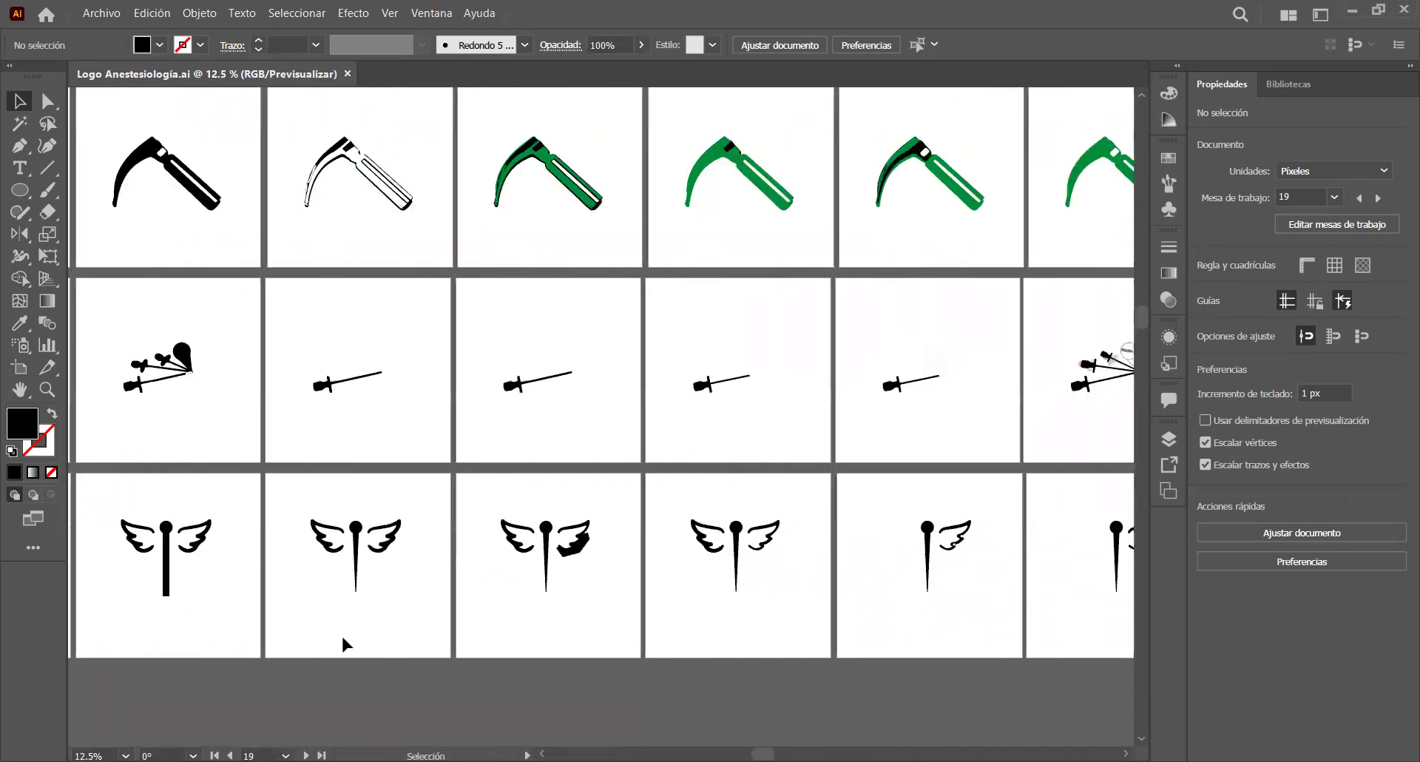
click(686, 653)
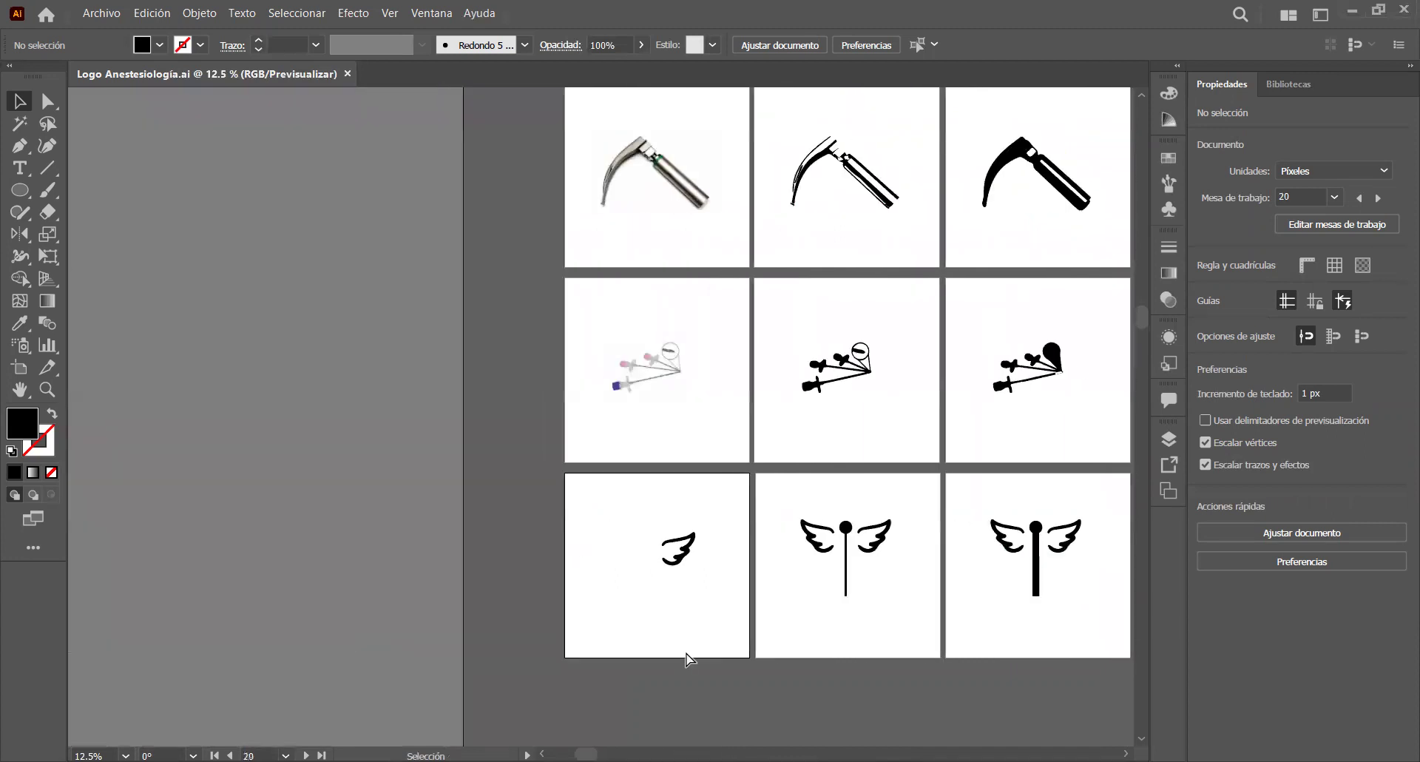
key(ctrl+0)
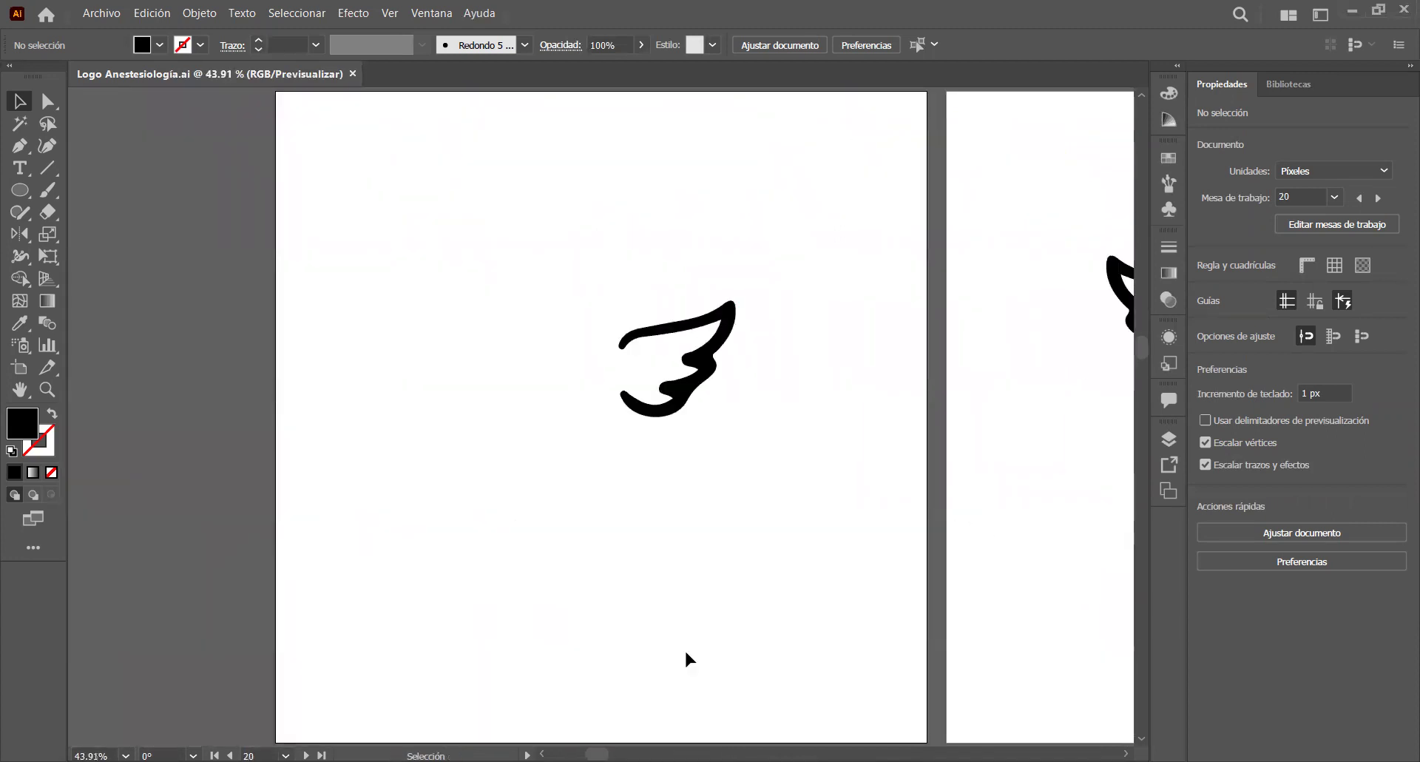
key(ctrl+minus)
key(ctrl+minus)
key(ctrl+plus)
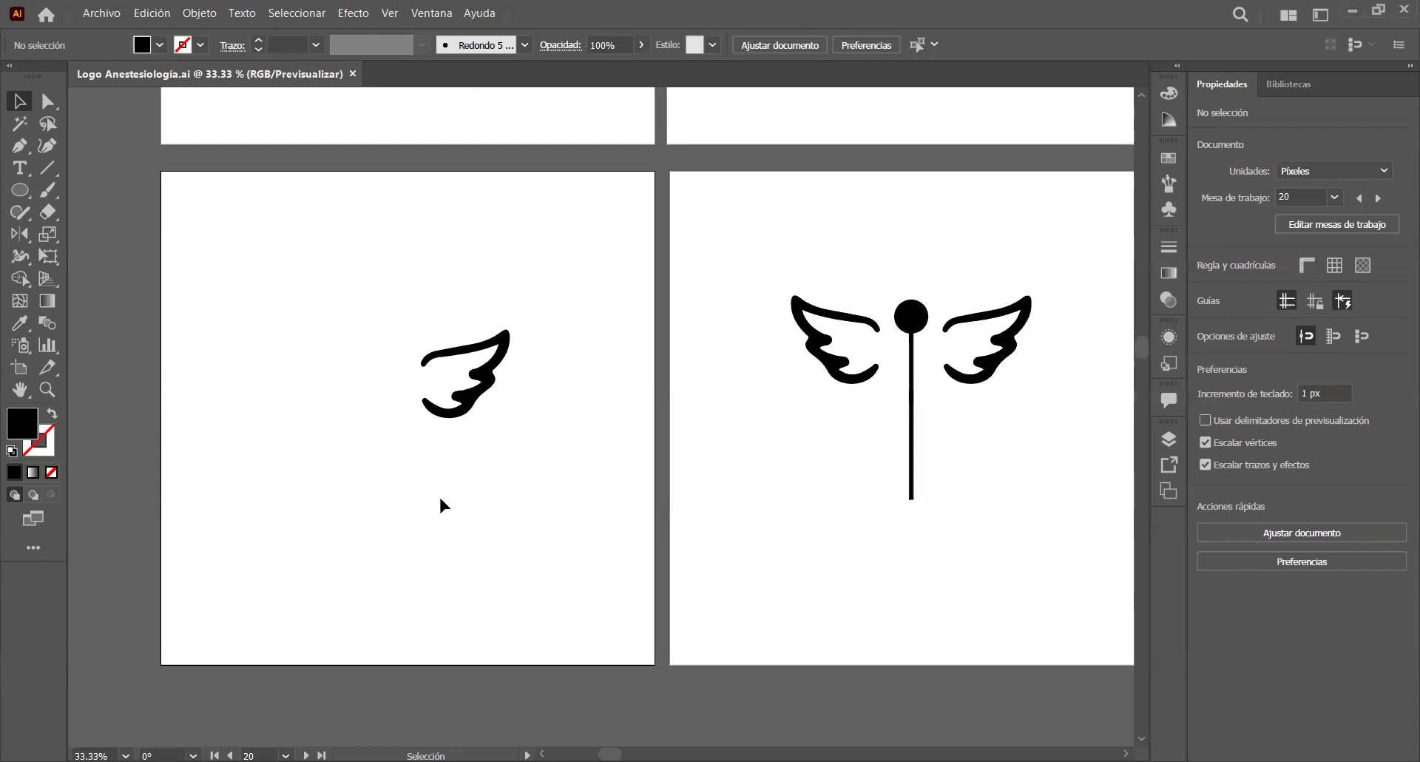
Step: Compare the winged staff version with the thin shaft to the following one with the thick shaft
scroll(440, 505, right, 4)
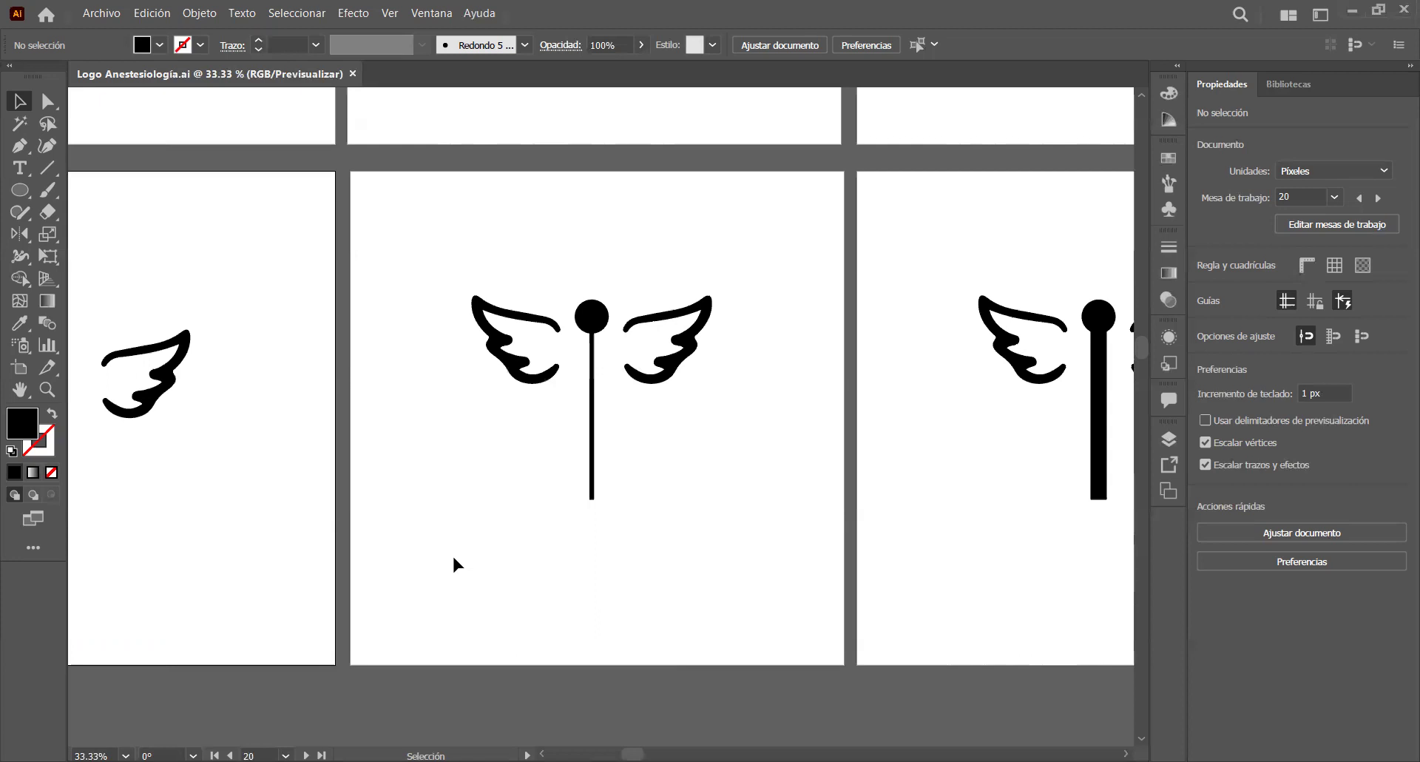
key(ctrl+plus)
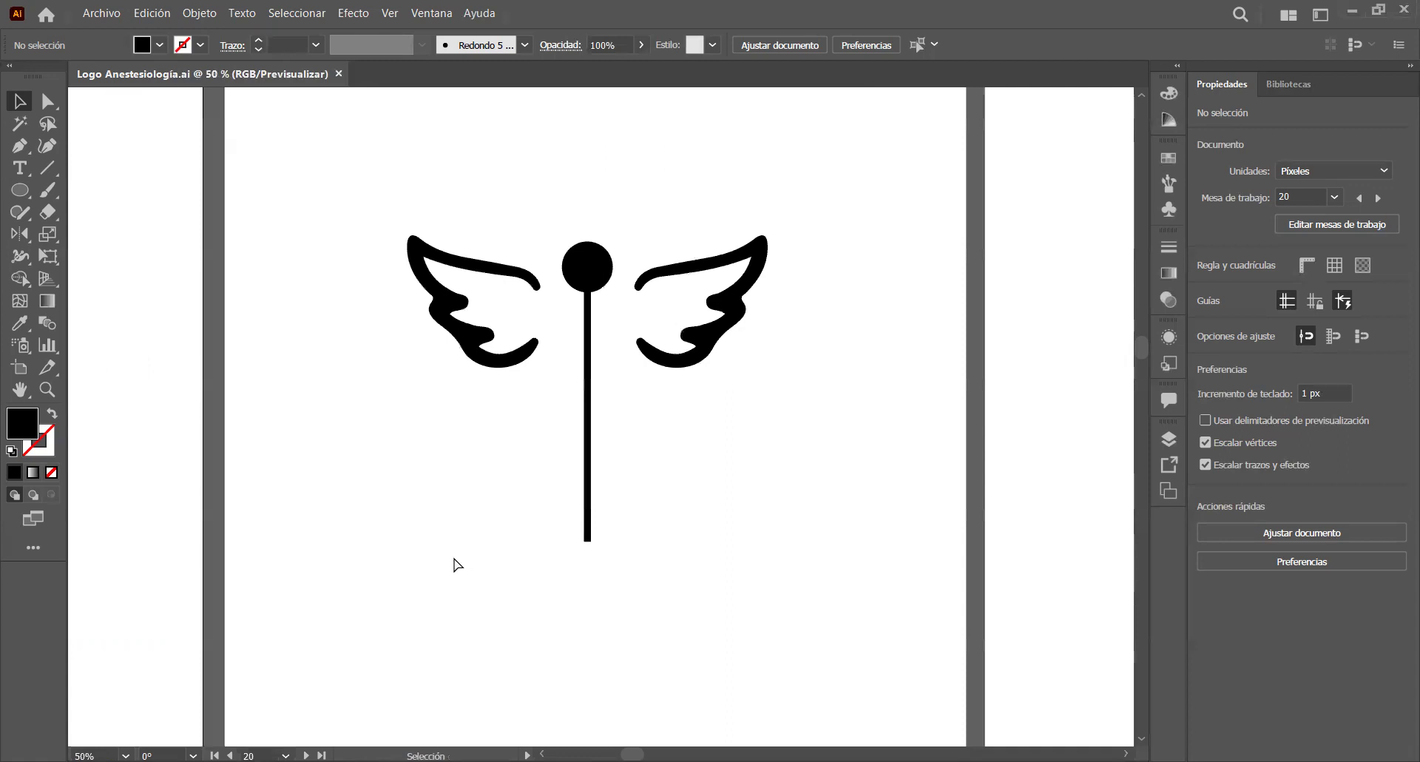
key(ctrl+minus)
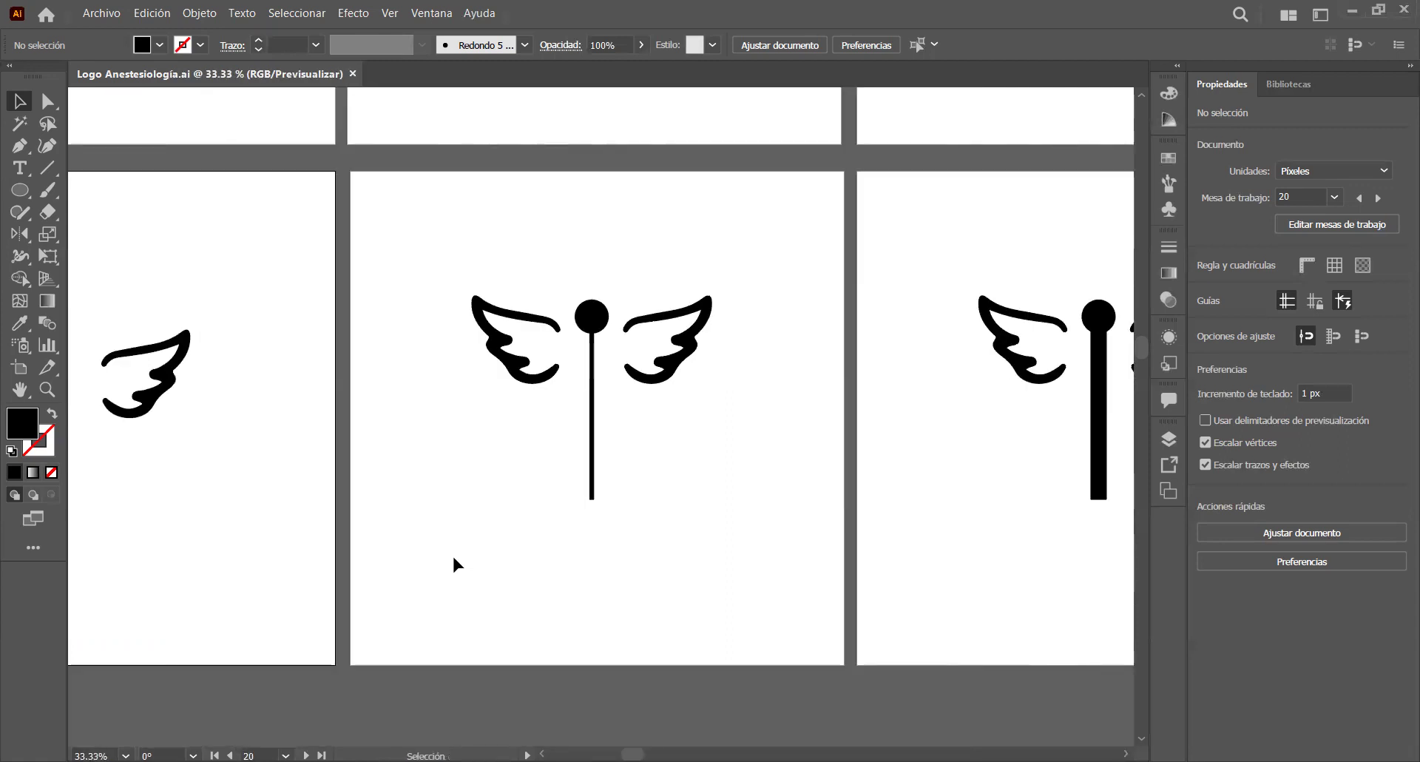
scroll(454, 557, right, 1)
scroll(797, 486, right, 2)
scroll(798, 488, right, 2)
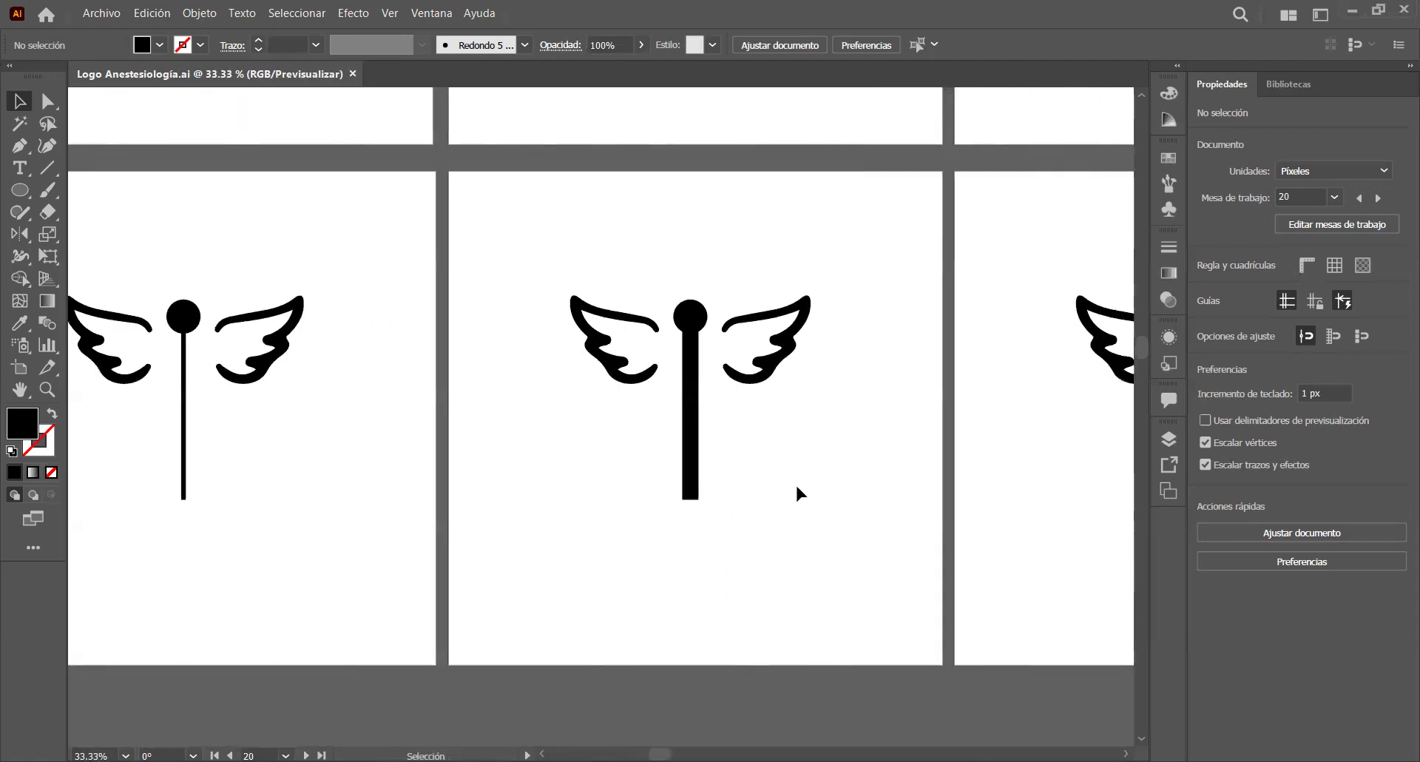
scroll(588, 575, right, 2)
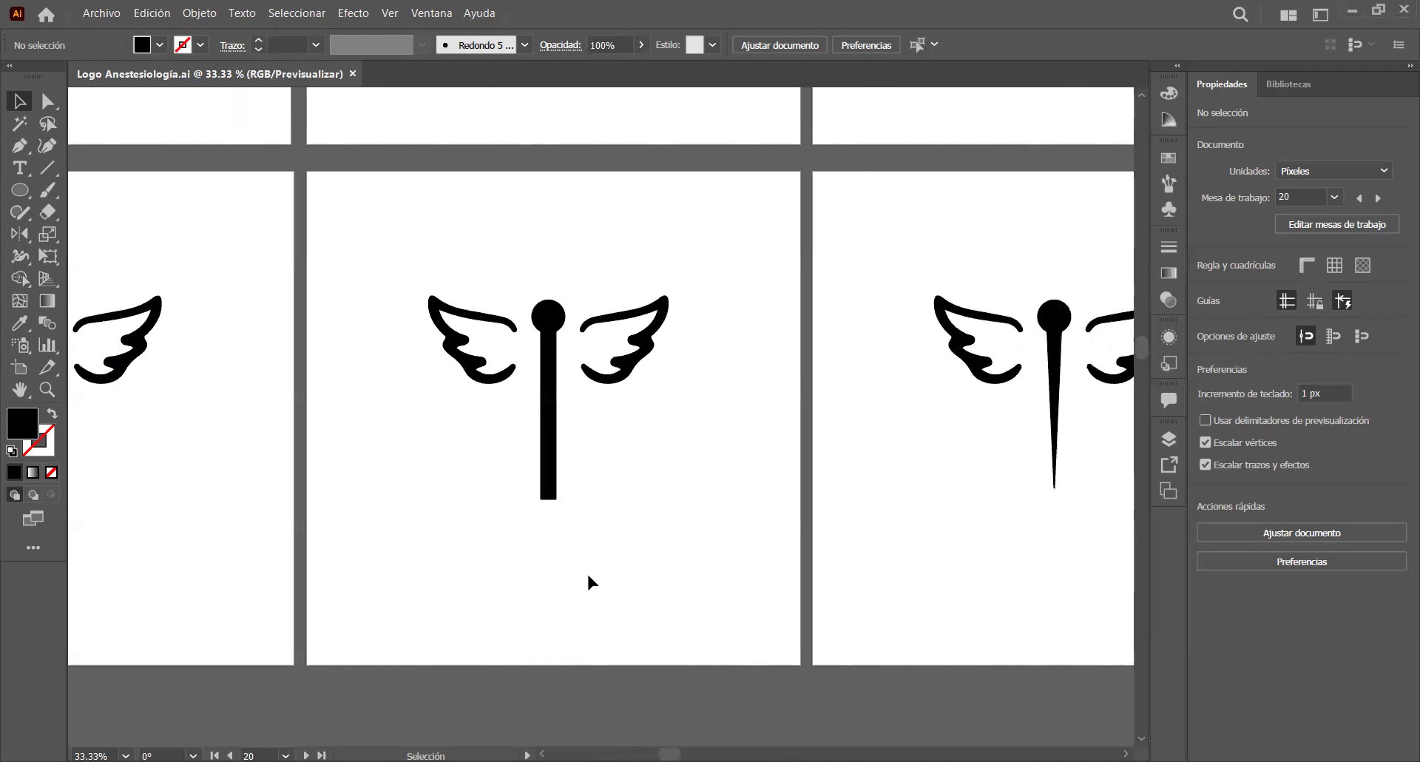
Step: Compare the thick-shafted winged staff with the tapered version on the next artboard, checking the pointed tip
key(ctrl+plus)
scroll(649, 474, right, 1)
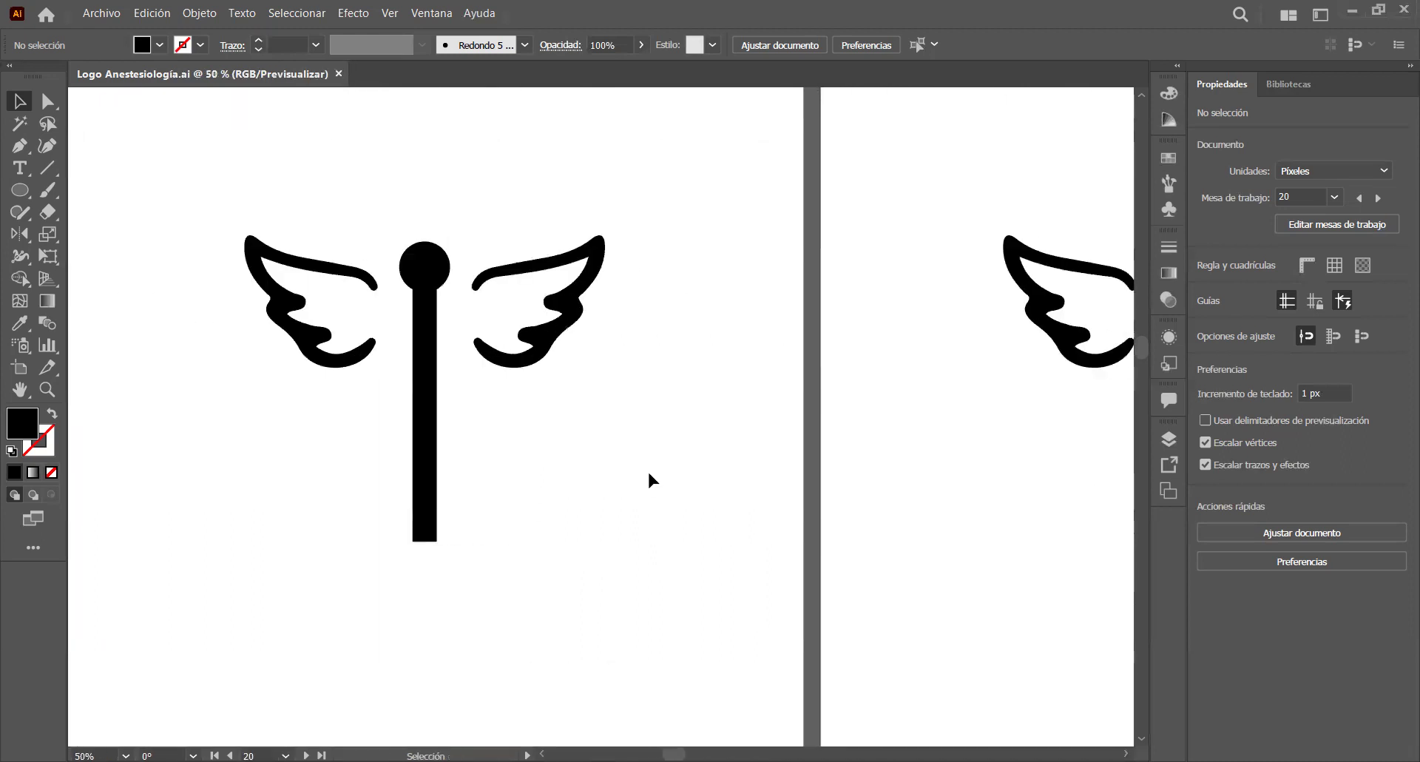
scroll(649, 474, left, 1)
scroll(828, 514, right, 3)
scroll(834, 530, right, 3)
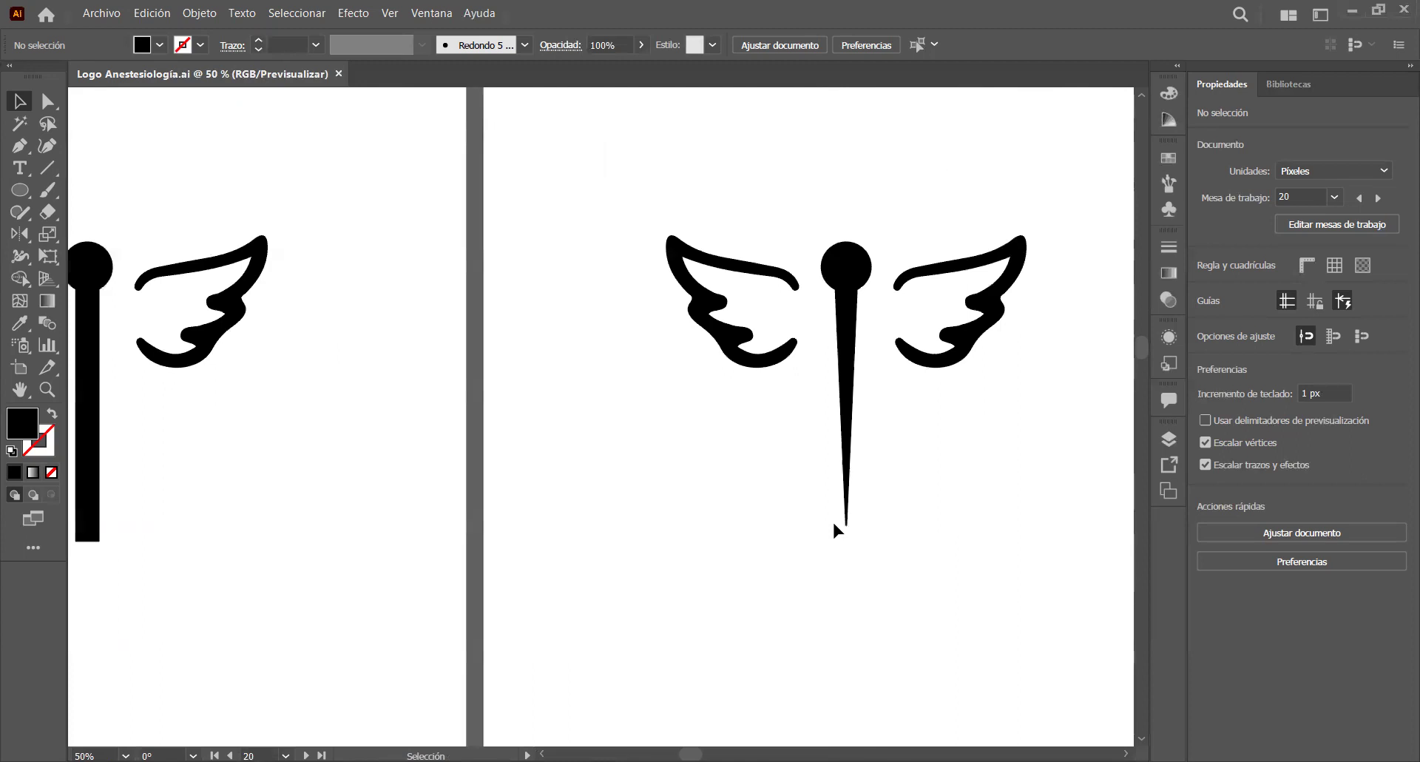
scroll(814, 535, right, 2)
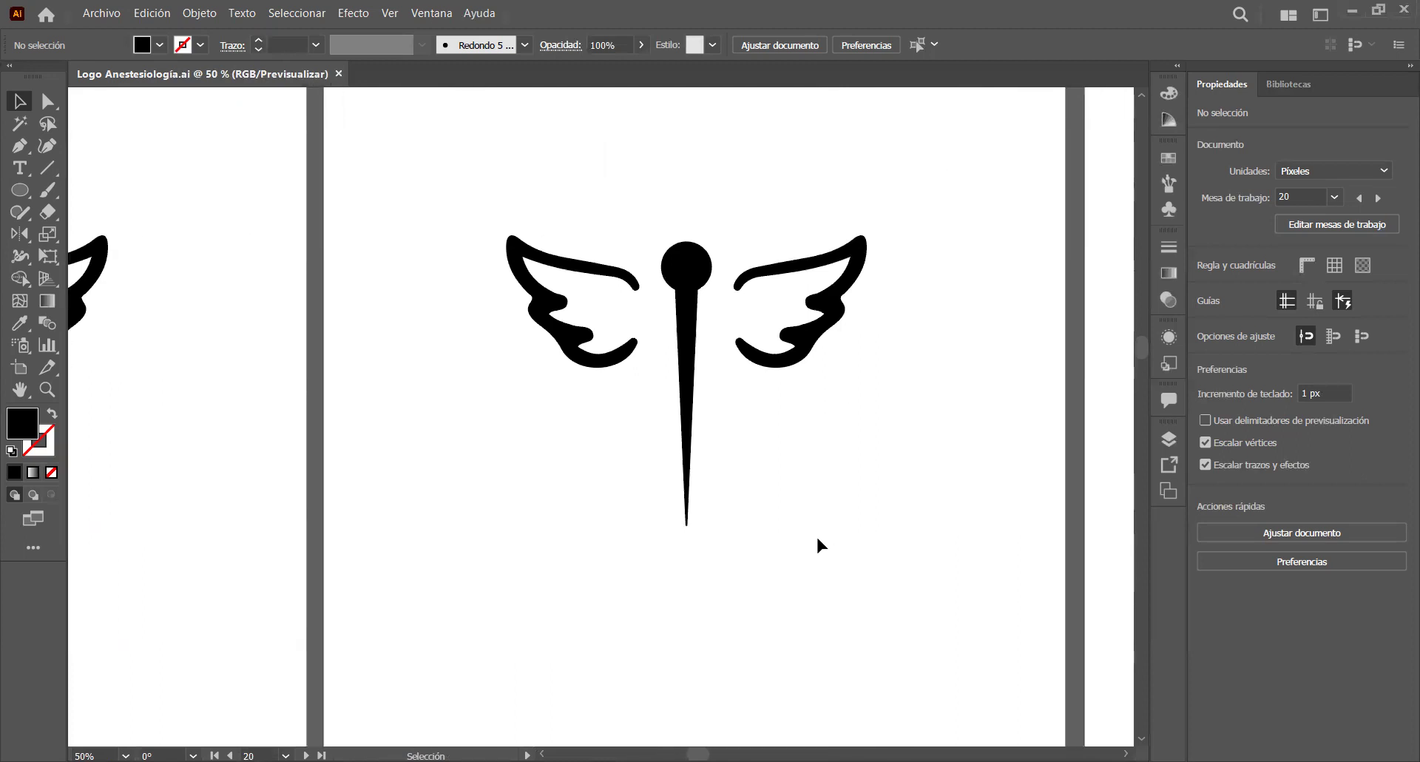
scroll(672, 580, right, 1)
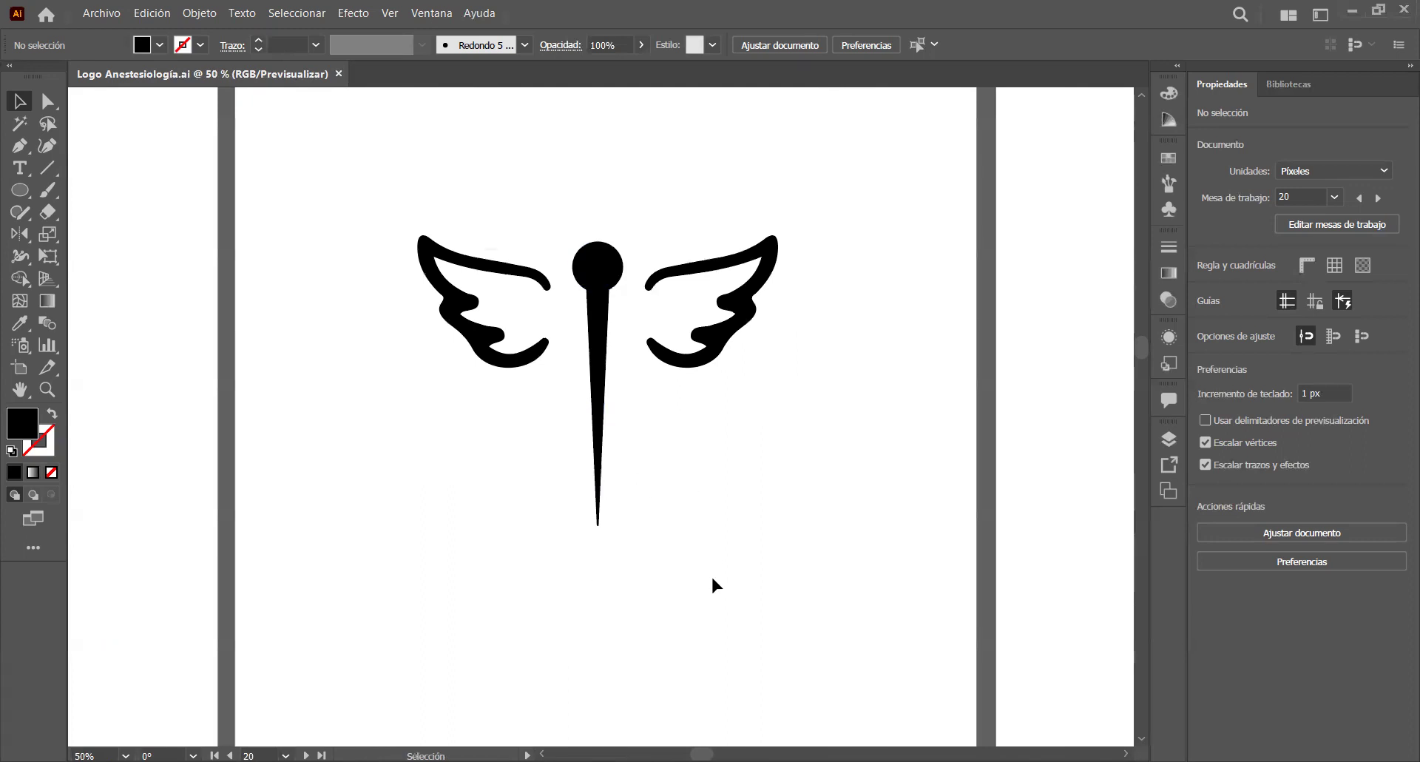
Step: Examine the winged staff version with the angular black shape covering the lower edge of the right wing
scroll(713, 579, right, 5)
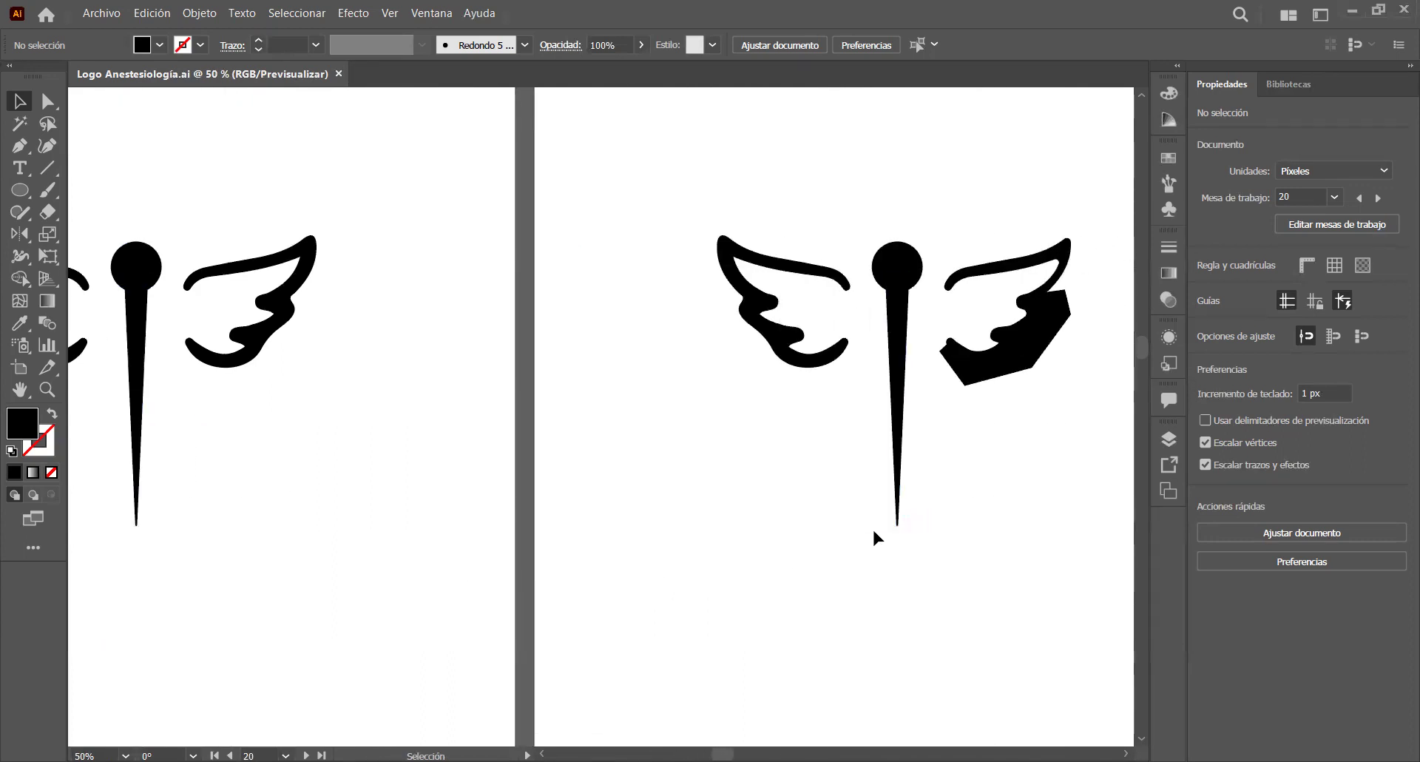
scroll(819, 547, right, 2)
scroll(818, 547, right, 2)
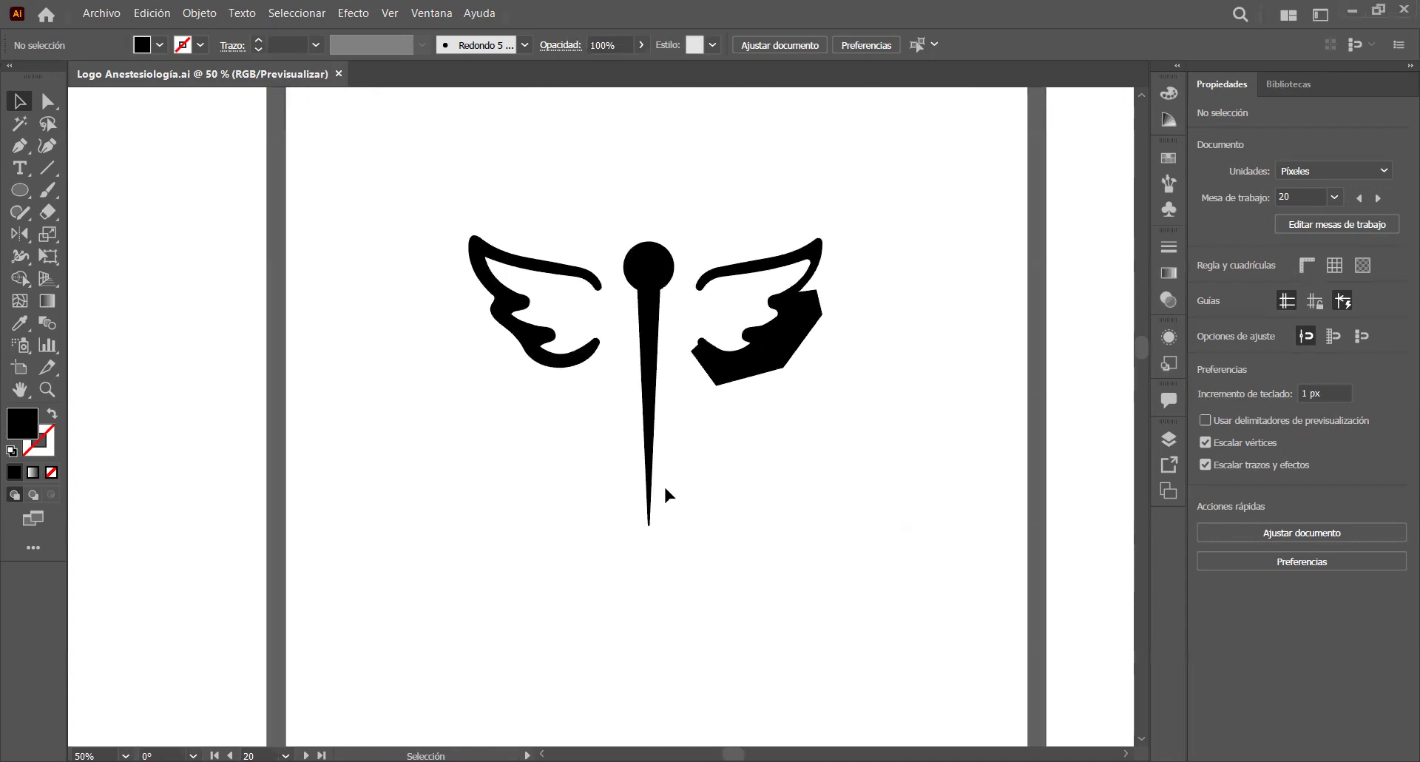
scroll(770, 522, right, 1)
scroll(773, 527, right, 2)
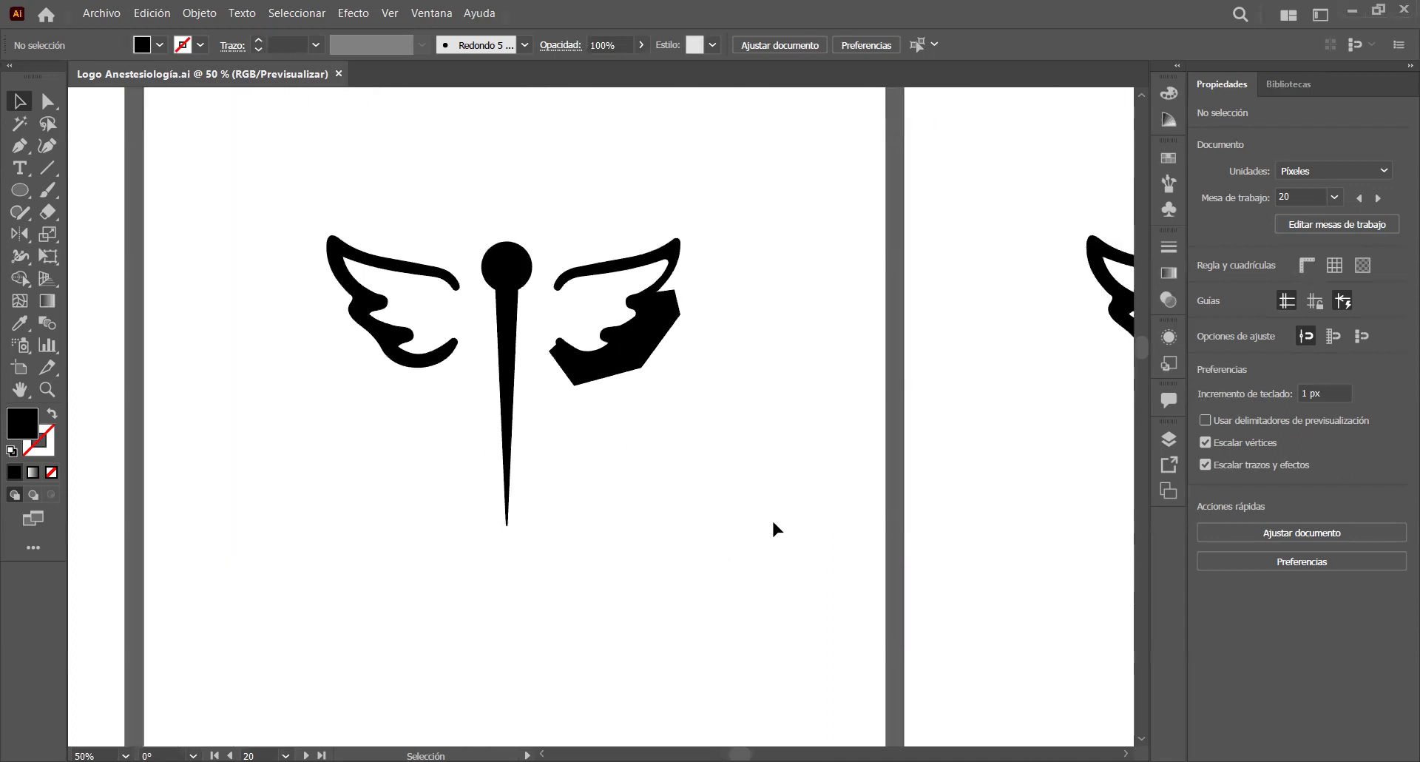
Step: Compare the angular cutting shape with the trimmed, thinner right wing on the next artboard
scroll(773, 523, right, 2)
scroll(773, 523, right, 8)
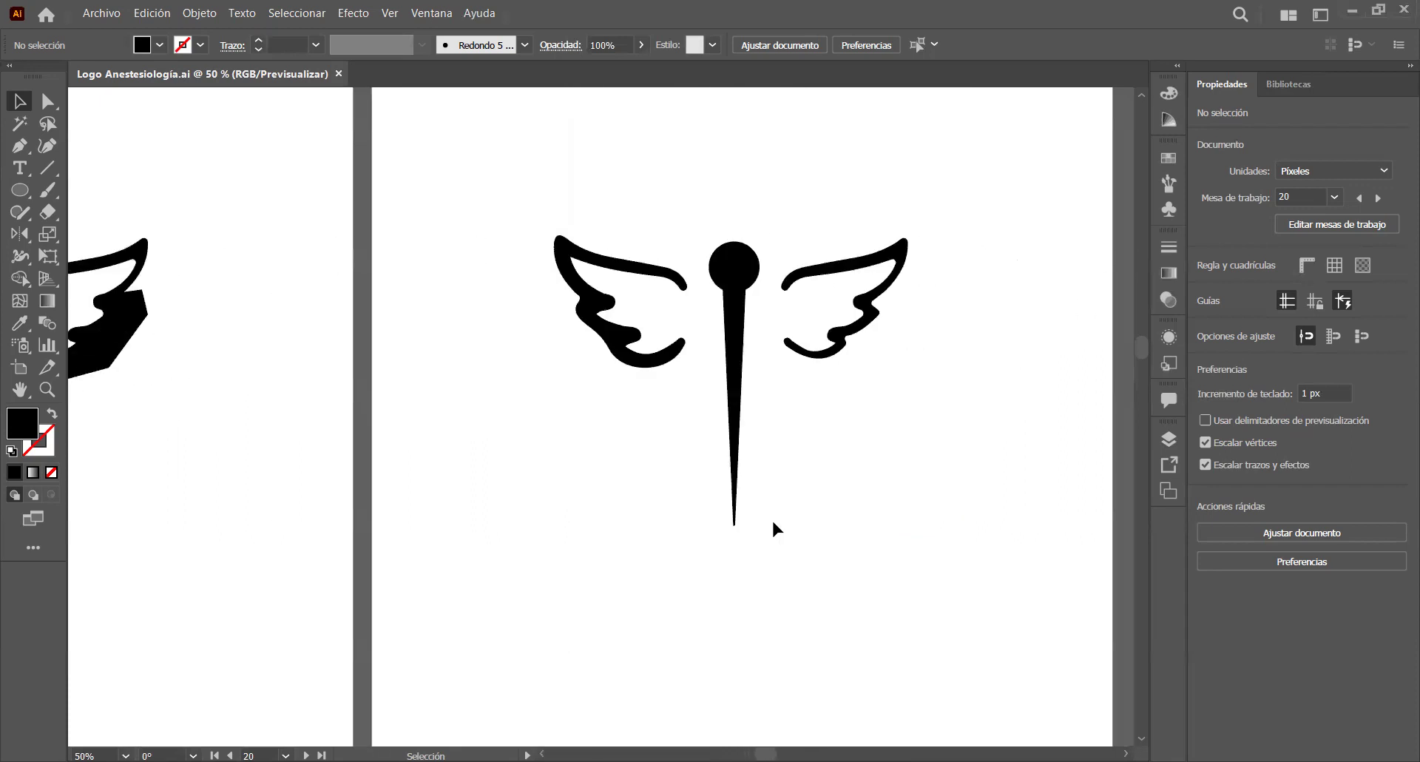
scroll(773, 523, right, 1)
scroll(898, 484, right, 11)
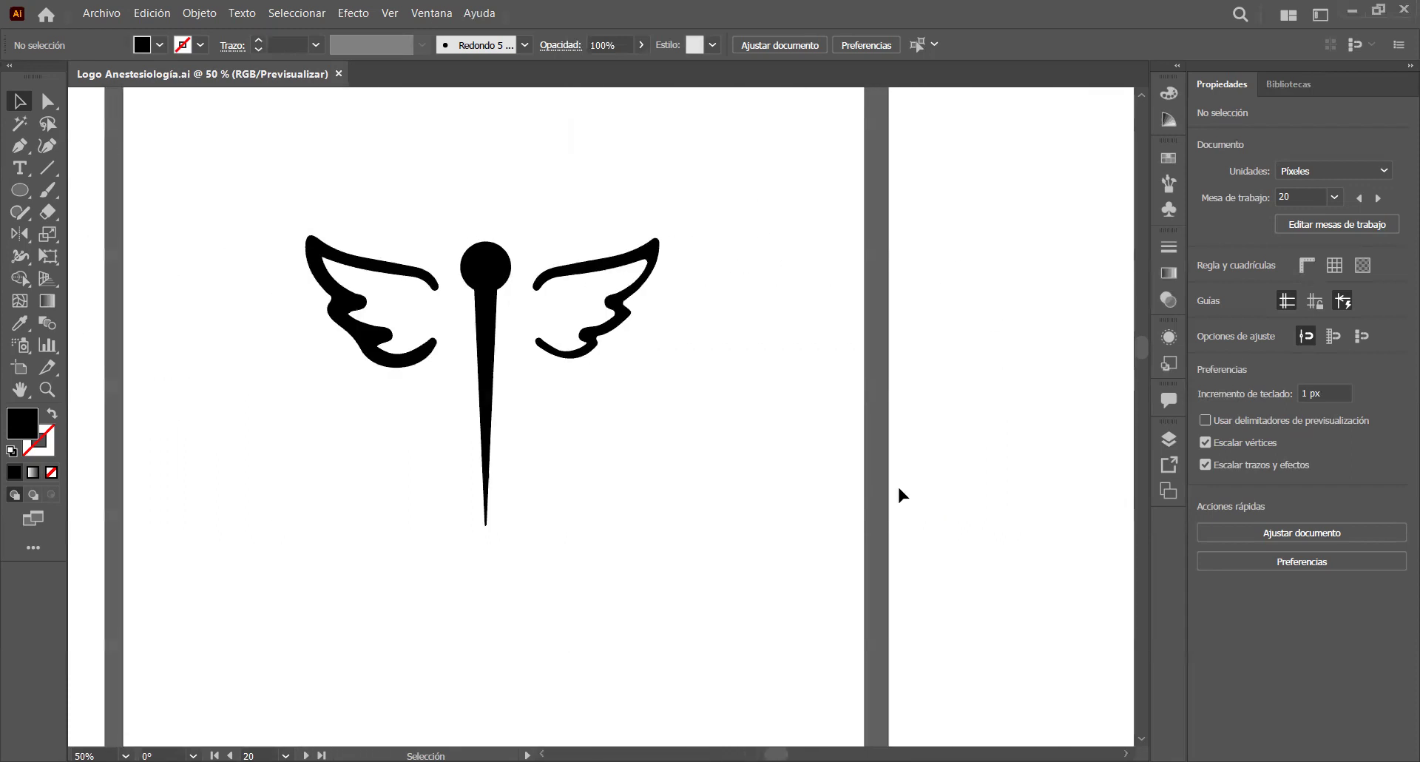
Step: Compare the single-winged staff with white circles at the feather notches to the following version with the circles cut out
scroll(898, 484, right, 3)
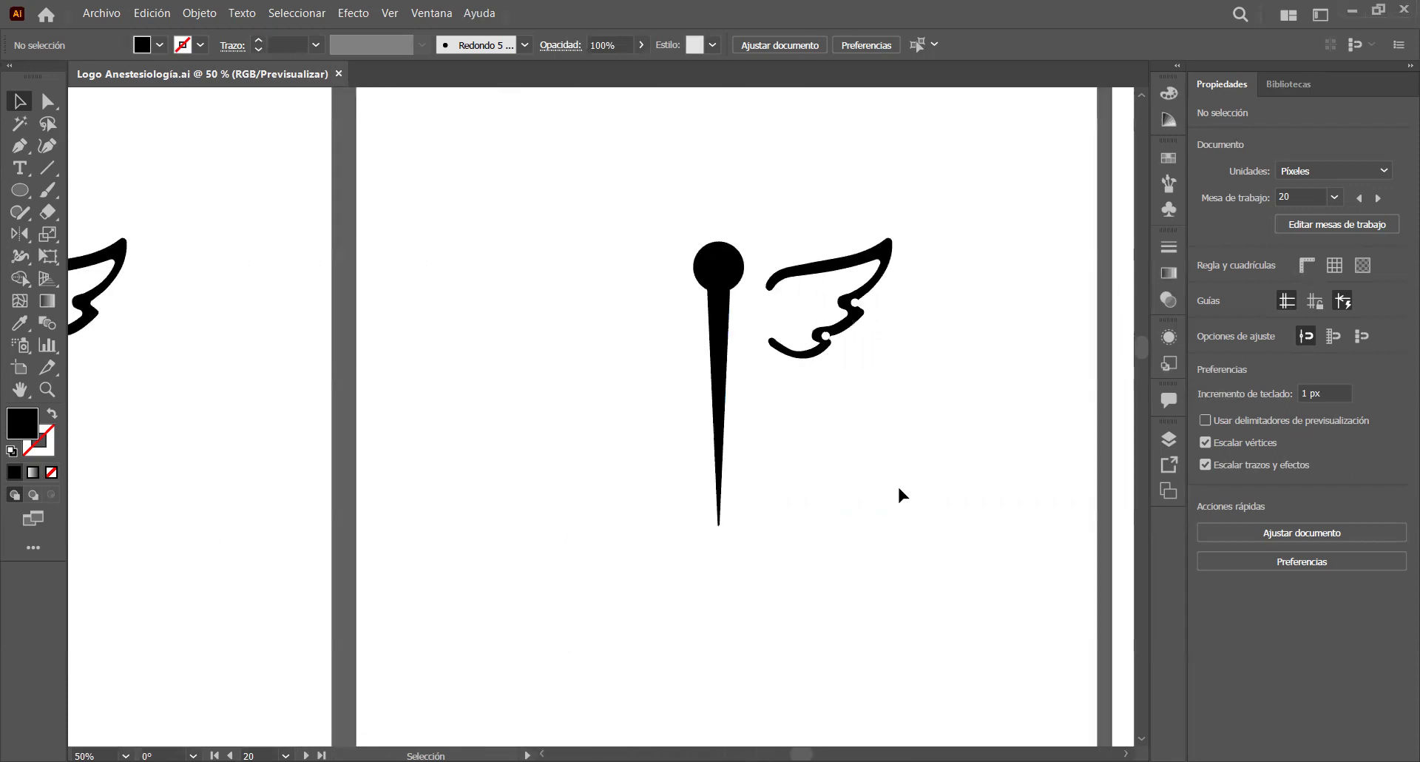
scroll(898, 484, right, 3)
scroll(729, 460, right, 2)
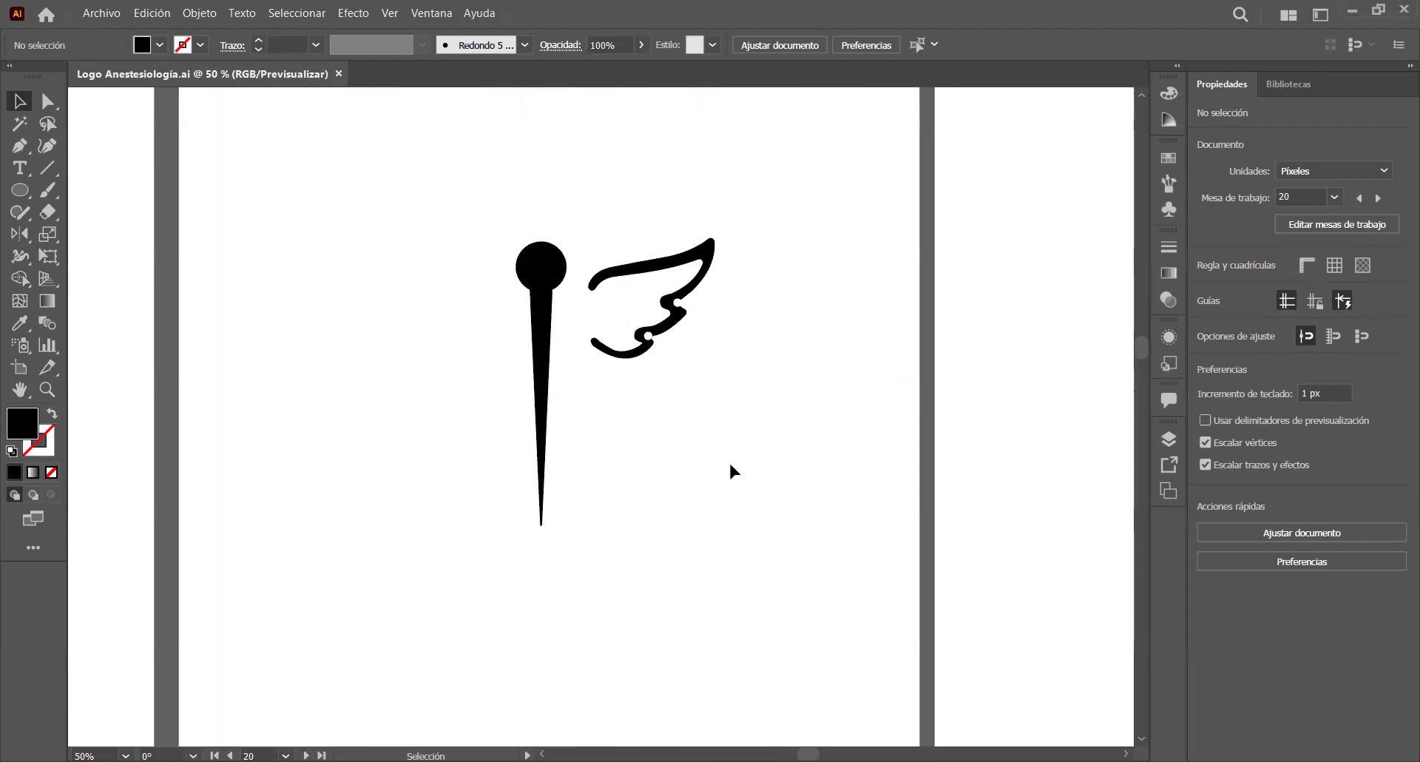
scroll(730, 460, right, 9)
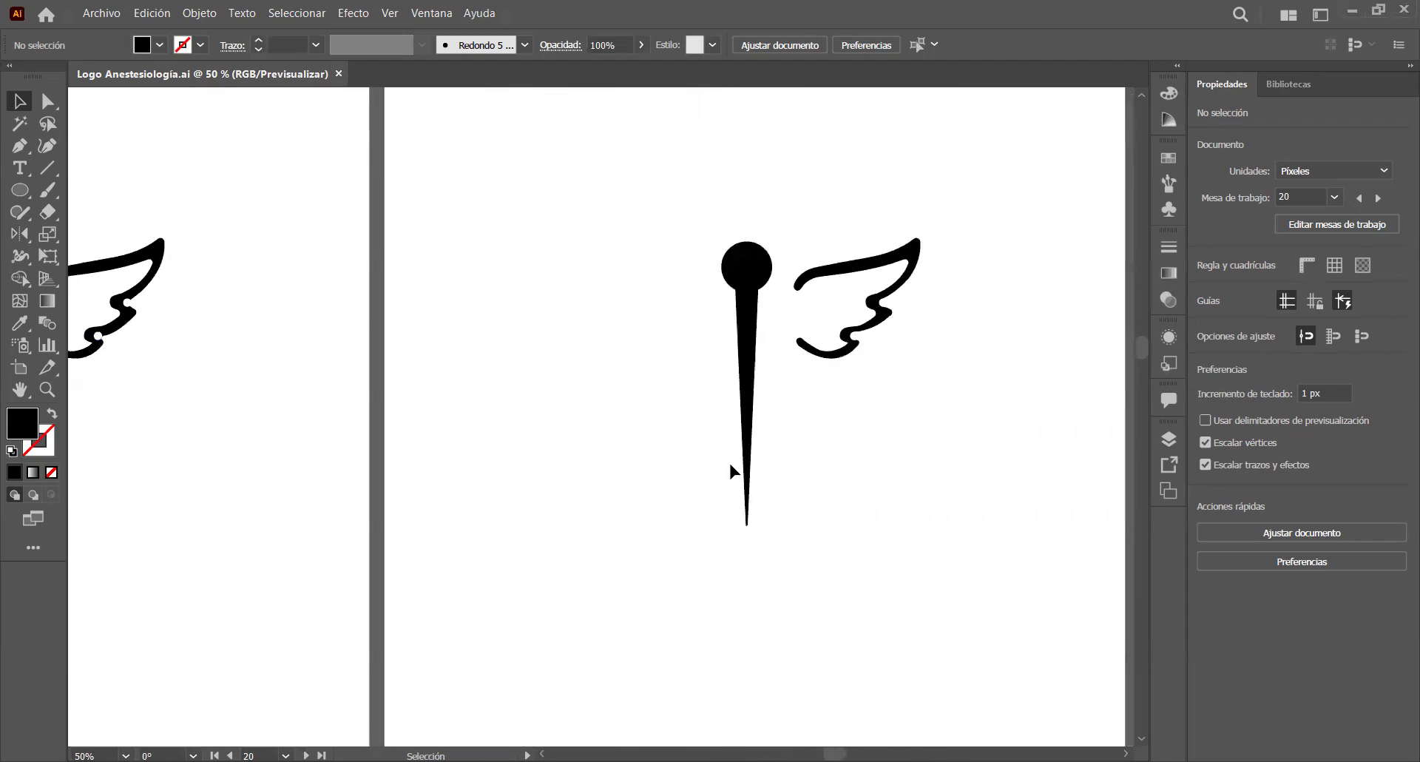
Step: Compare the refined single-winged staff with the symmetrical two-winged version on the last artboard of the row
scroll(922, 399, right, 6)
scroll(923, 400, right, 6)
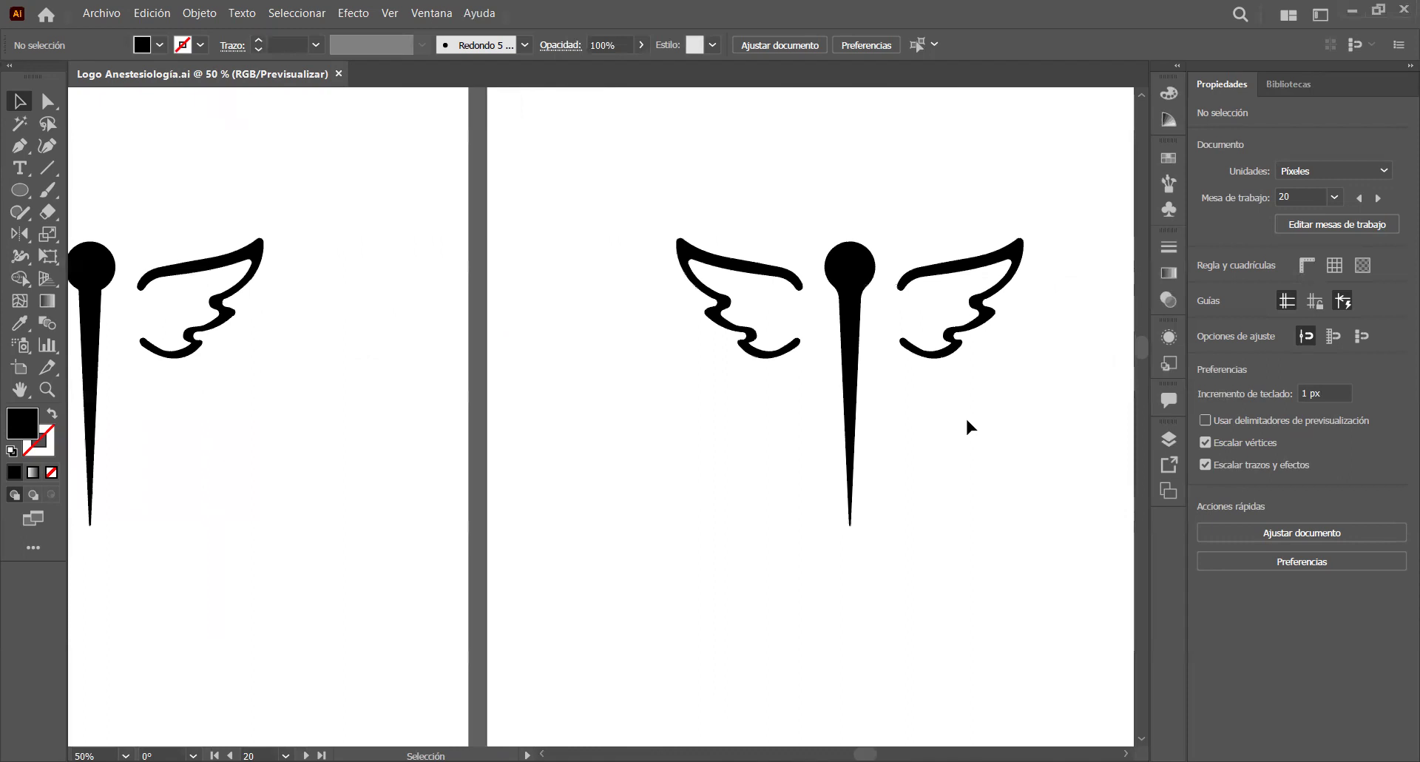
scroll(965, 427, right, 5)
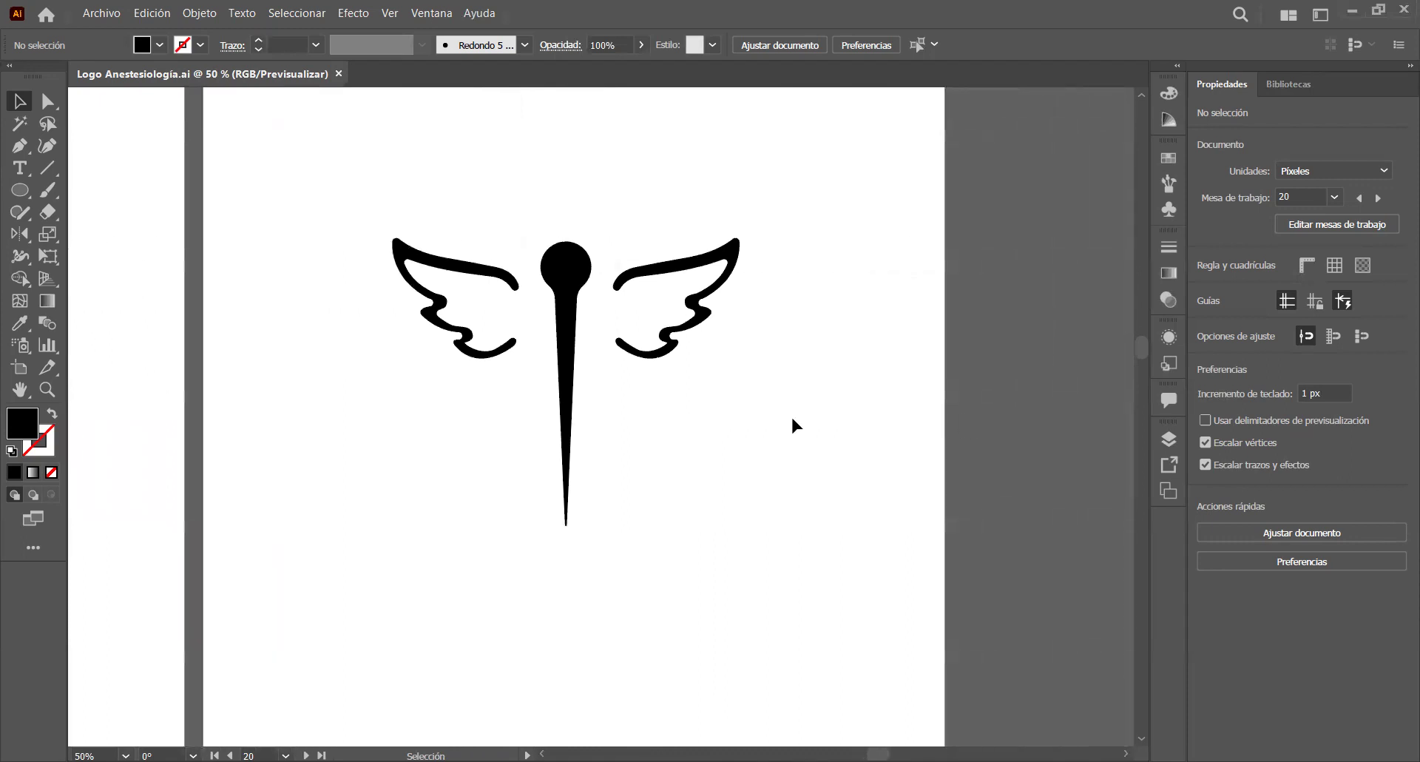
Step: Inspect the final symmetrical winged staff at several magnifications, checking the wing contours and the junction between head and shaft
key(ctrl)
key(ctrl+minus)
key(ctrl+plus)
key(ctrl+plus)
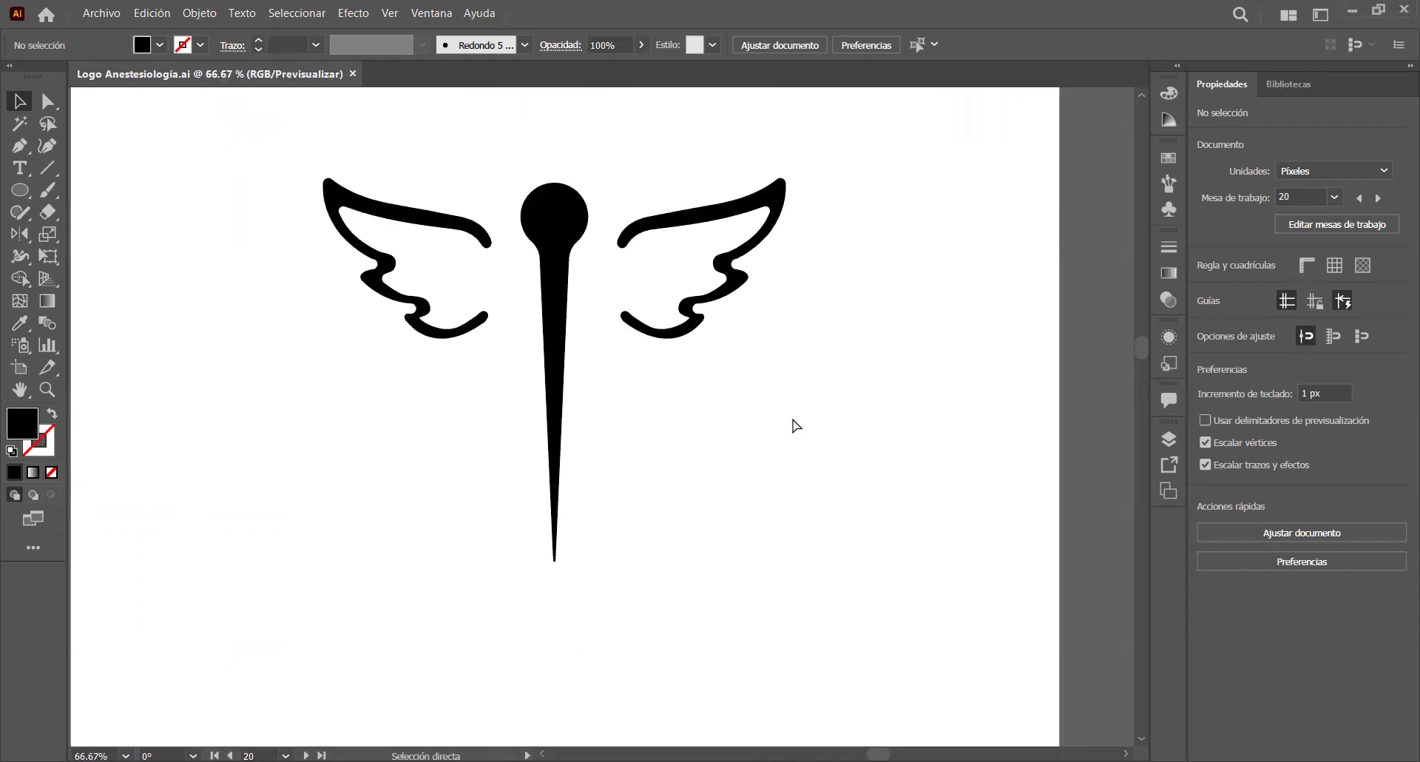
key(ctrl+minus)
key(ctrl+minus)
key(ctrl+minus)
key(ctrl+plus)
key(ctrl+plus)
key(ctrl+plus)
key(ctrl+minus)
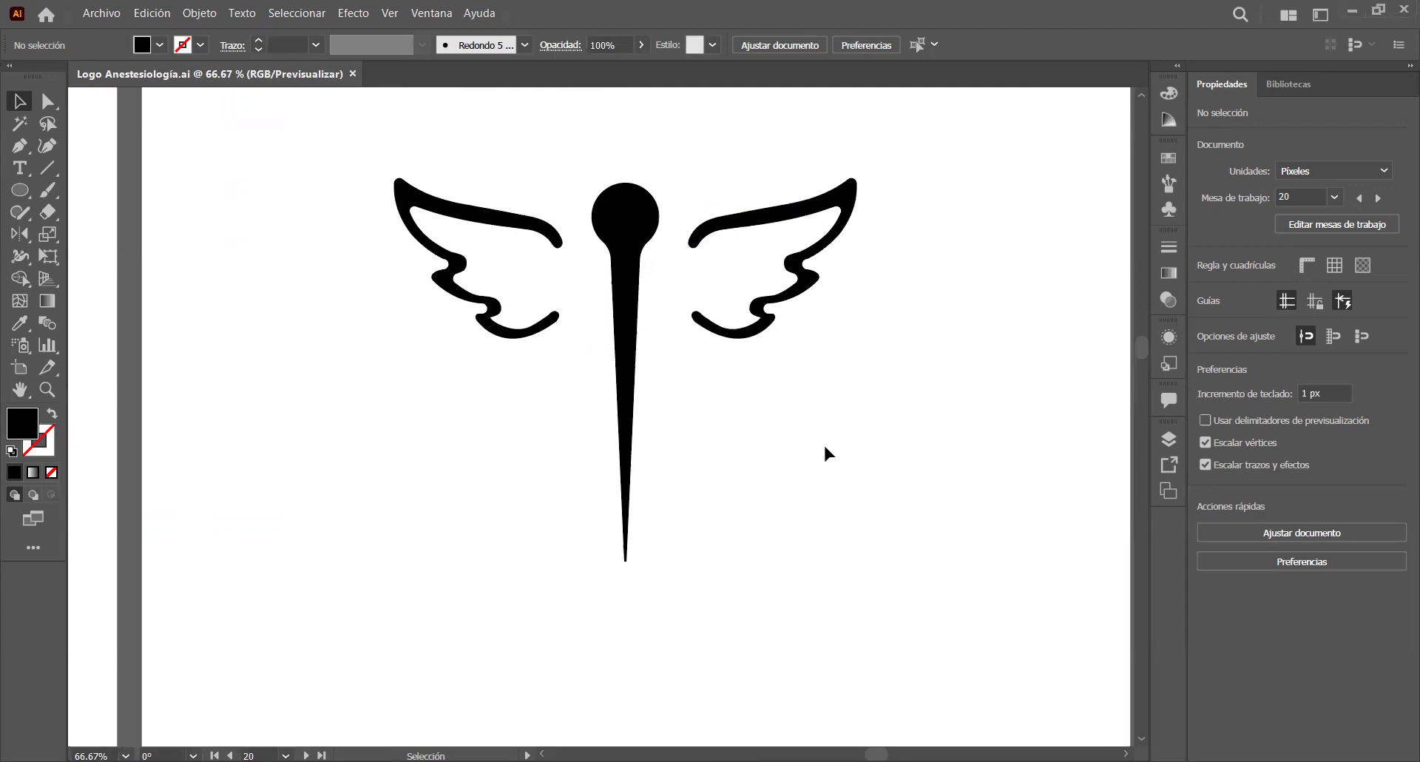
Step: Return to the thick-shafted winged staff, make artboard 22 active and fit it to the window
key(ctrl+minus)
scroll(826, 450, left, 5)
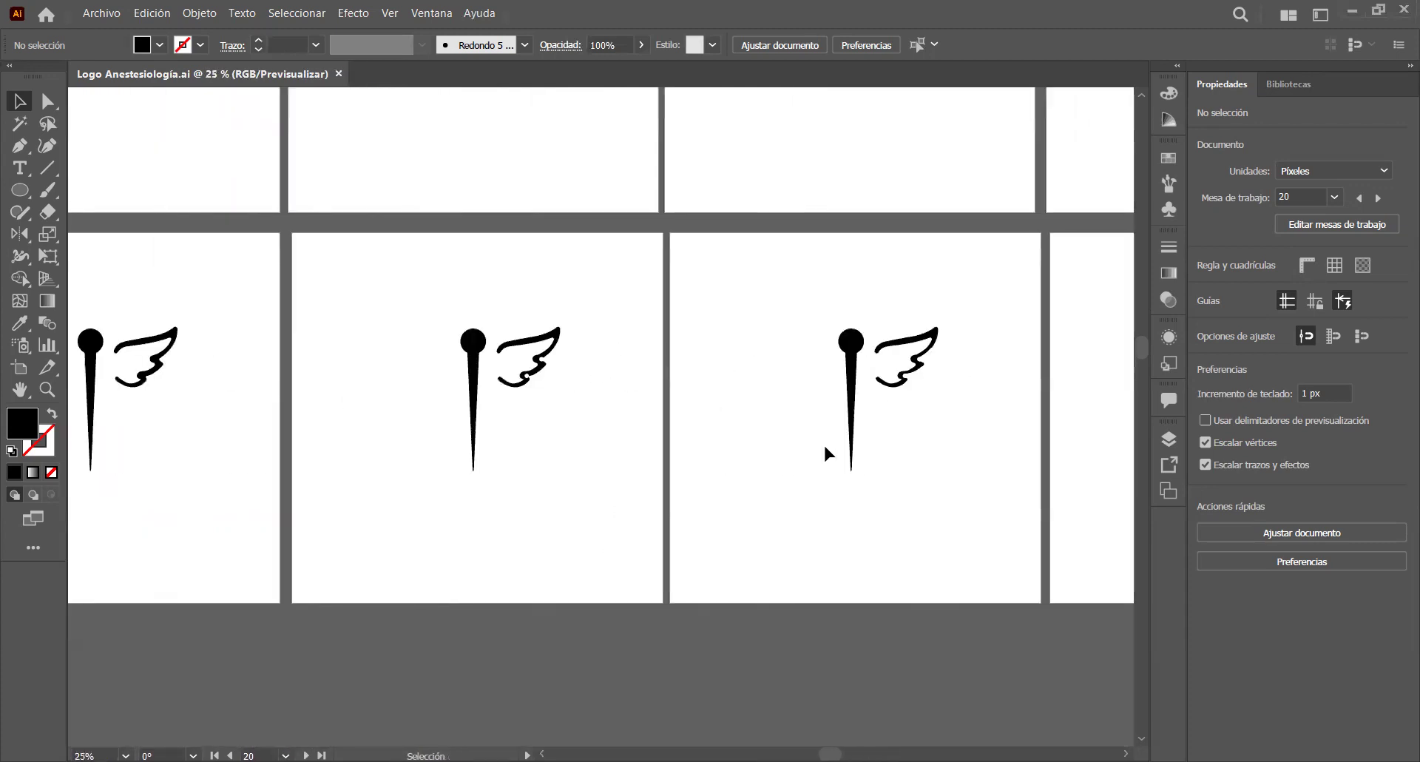
scroll(826, 449, left, 5)
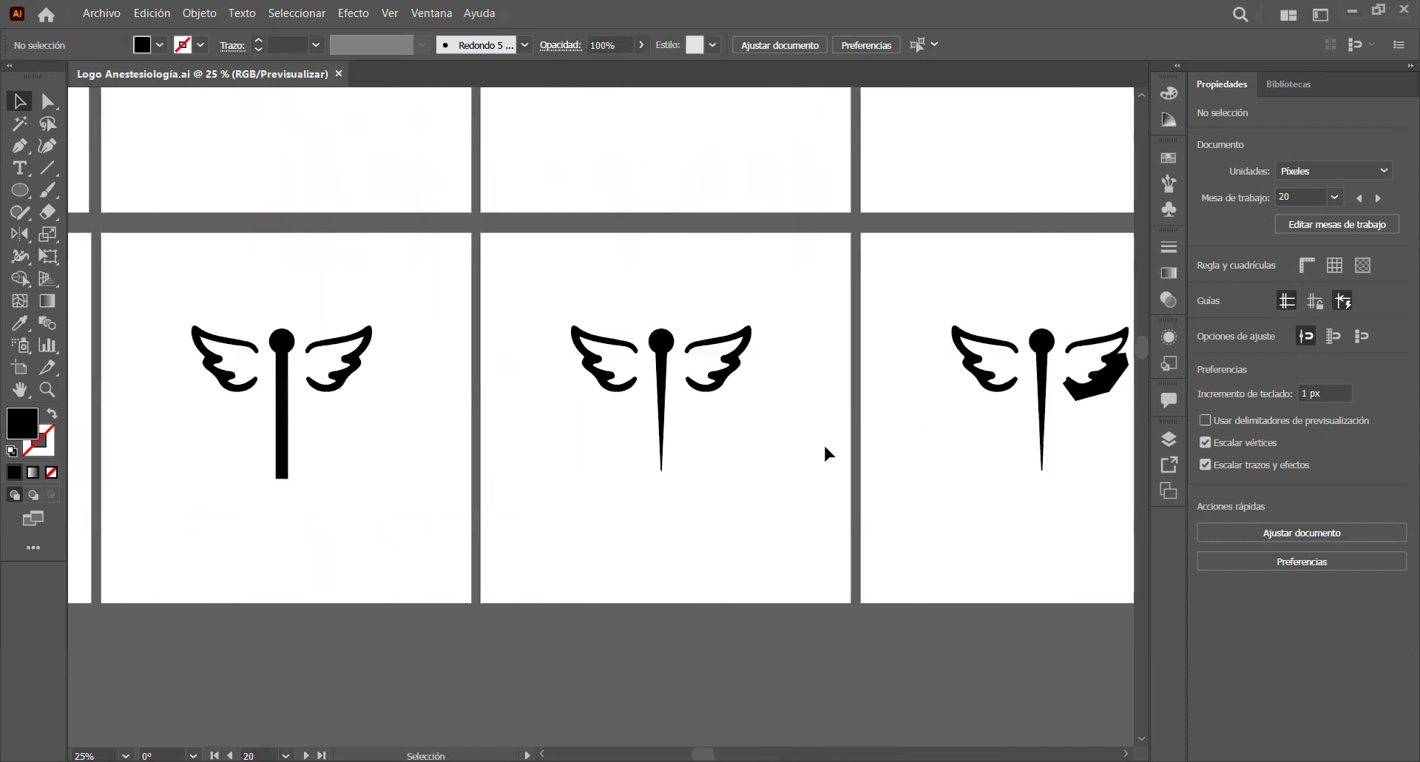
click(455, 484)
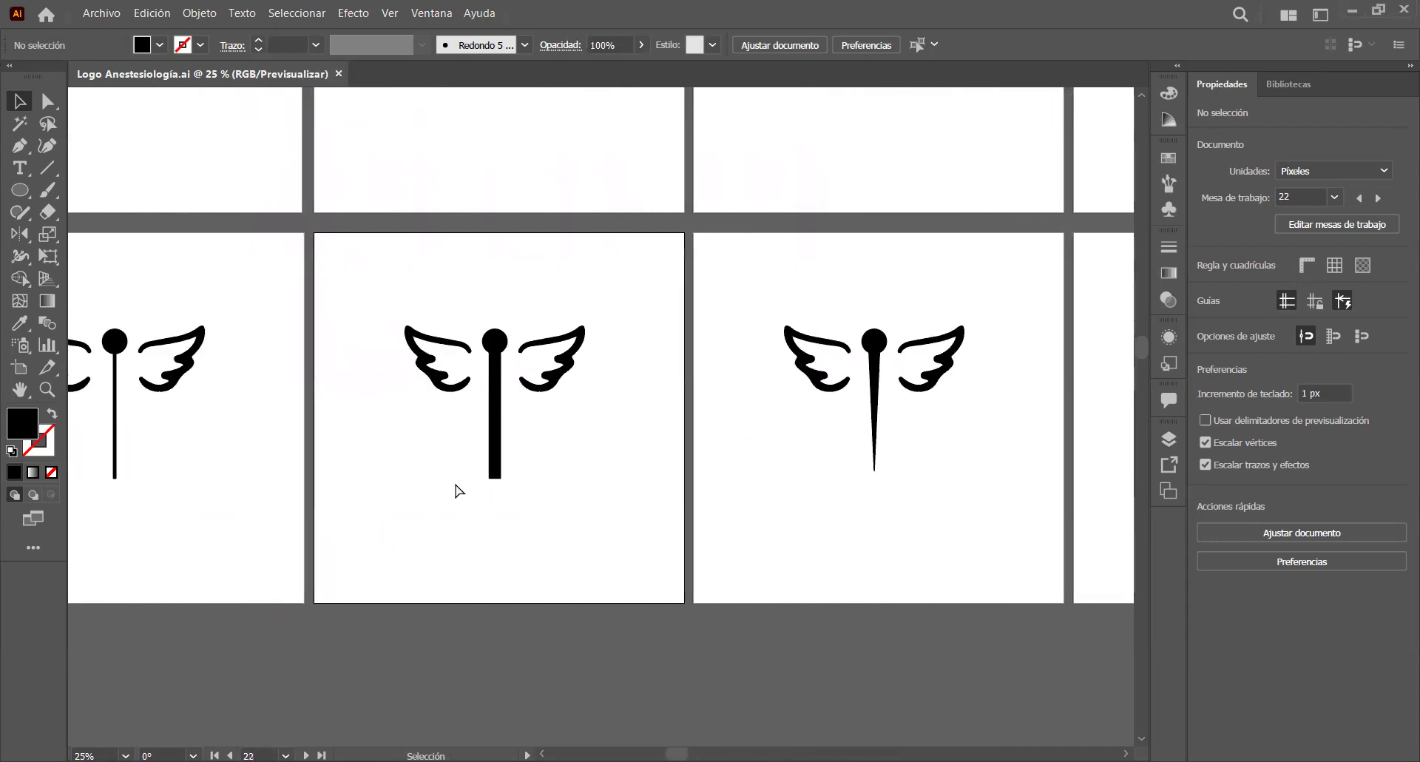
key(ctrl+0)
Step: Review the row again up to the final winged staff, make artboard 28 active and fit it to the window
key(ctrl+minus)
key(ctrl+minus)
scroll(455, 479, right, 5)
scroll(455, 480, right, 8)
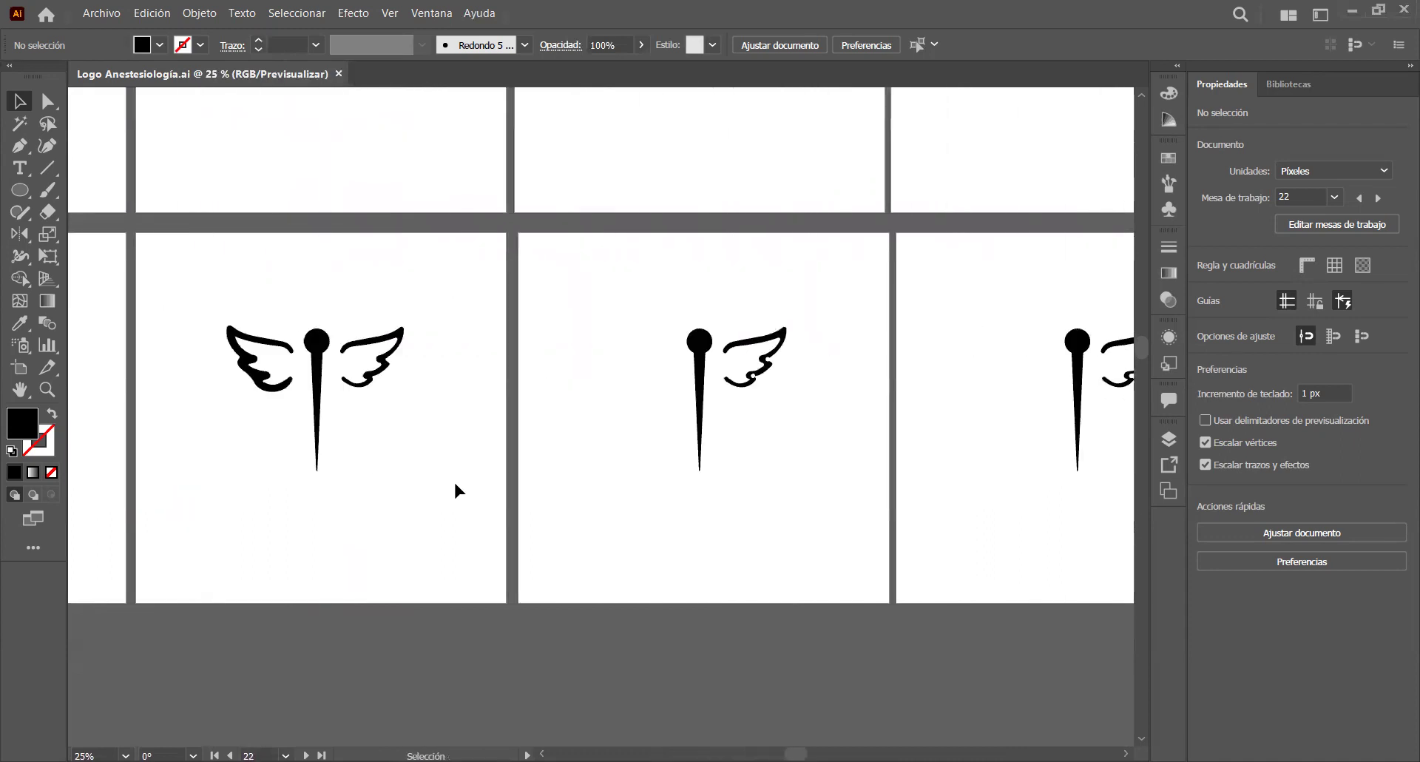
scroll(819, 483, right, 4)
click(871, 442)
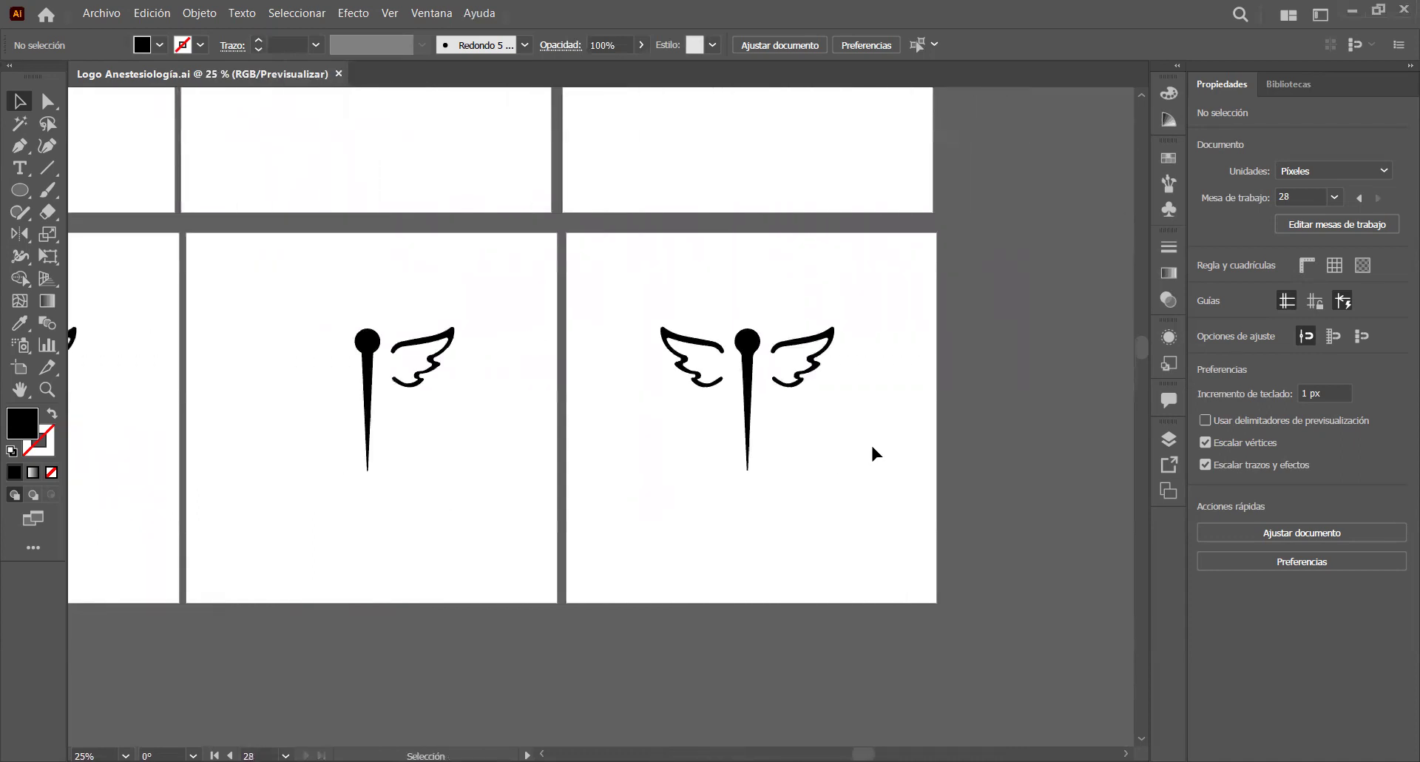
key(ctrl+0)
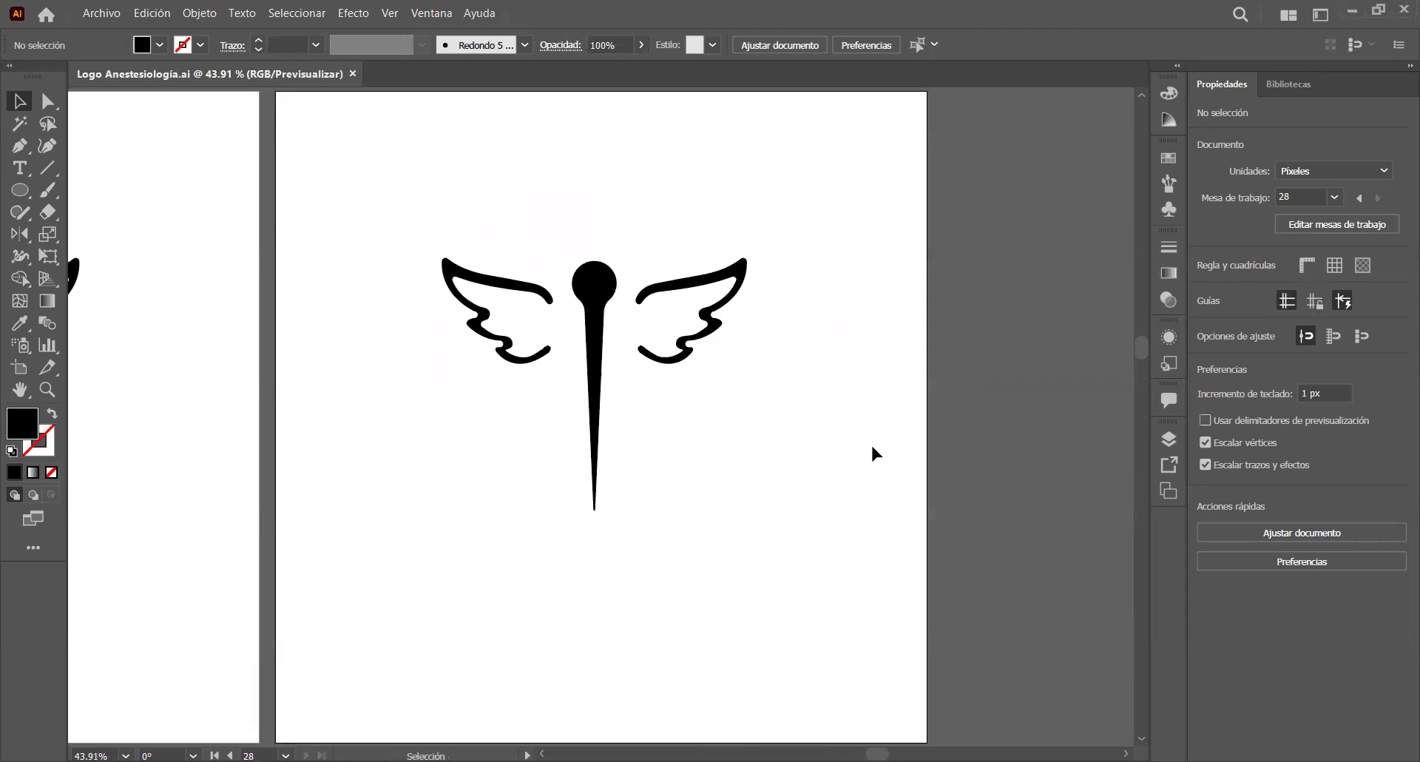